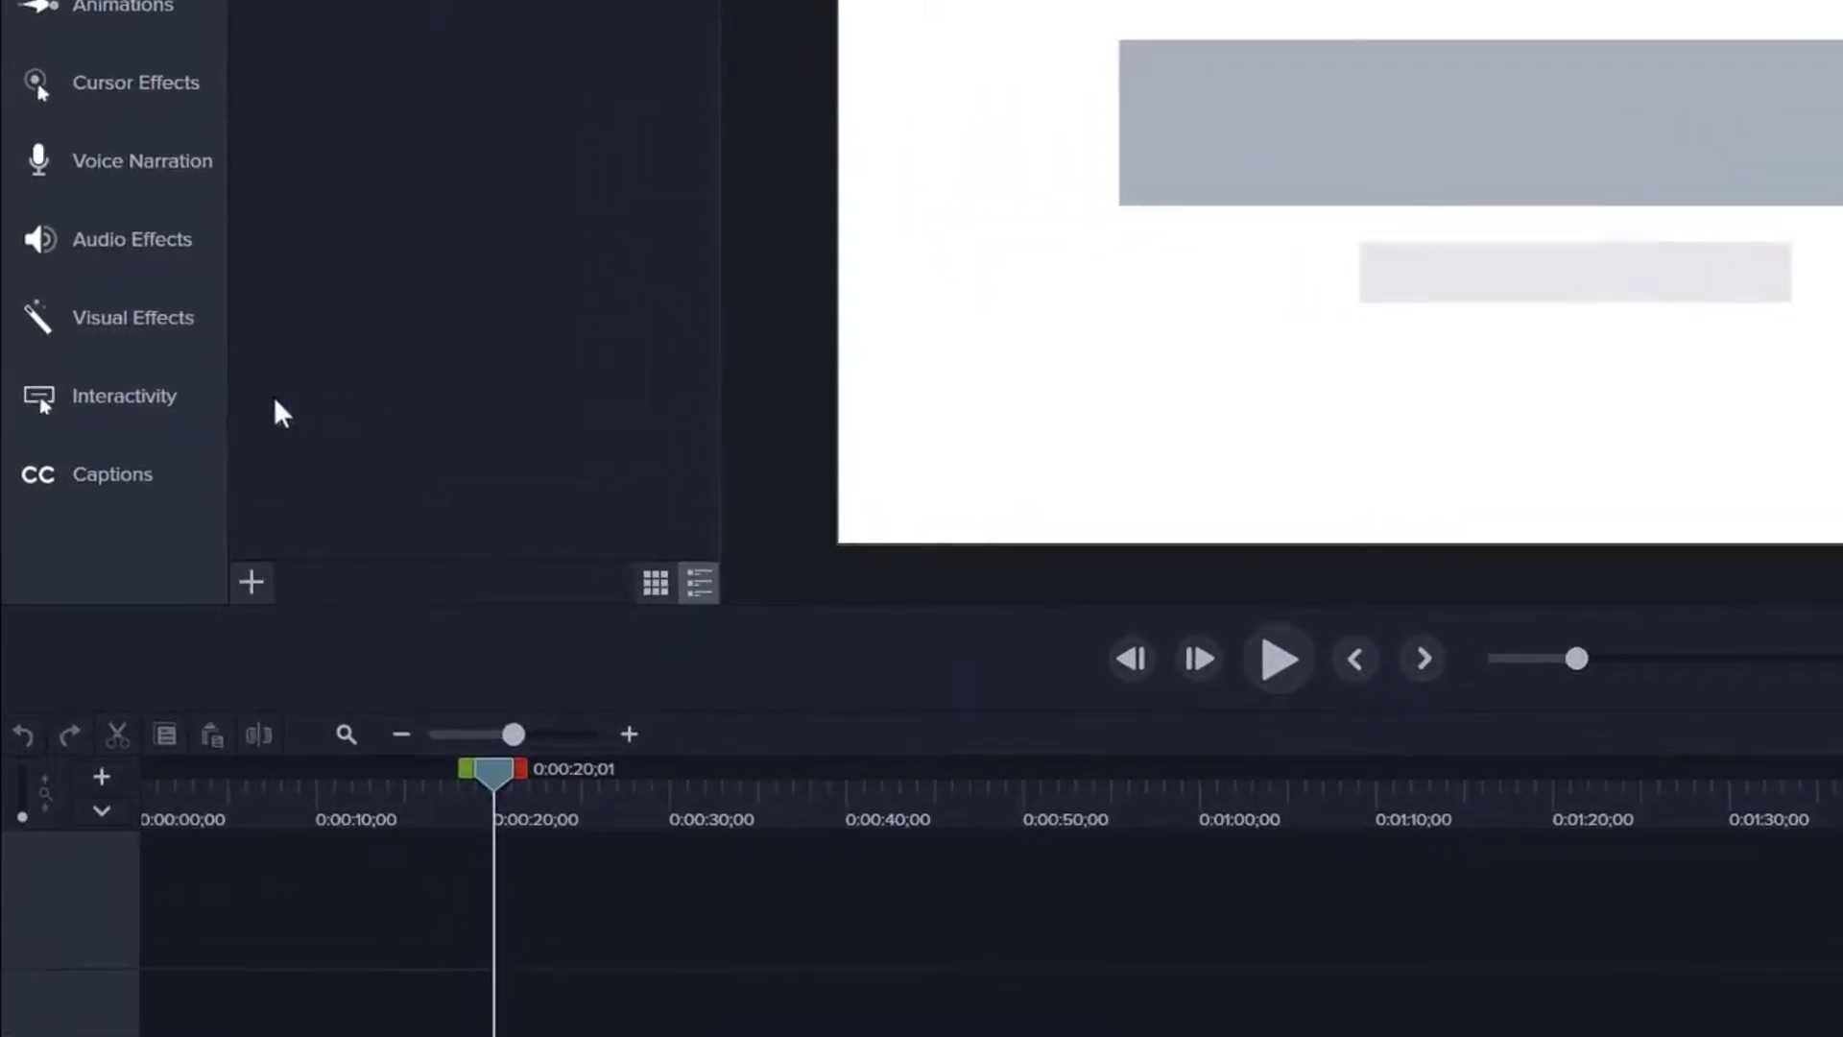
# Step: Add a quiz to the timeline and move it to about 36 seconds, above Artboard 2
pyautogui.click(186, 405)
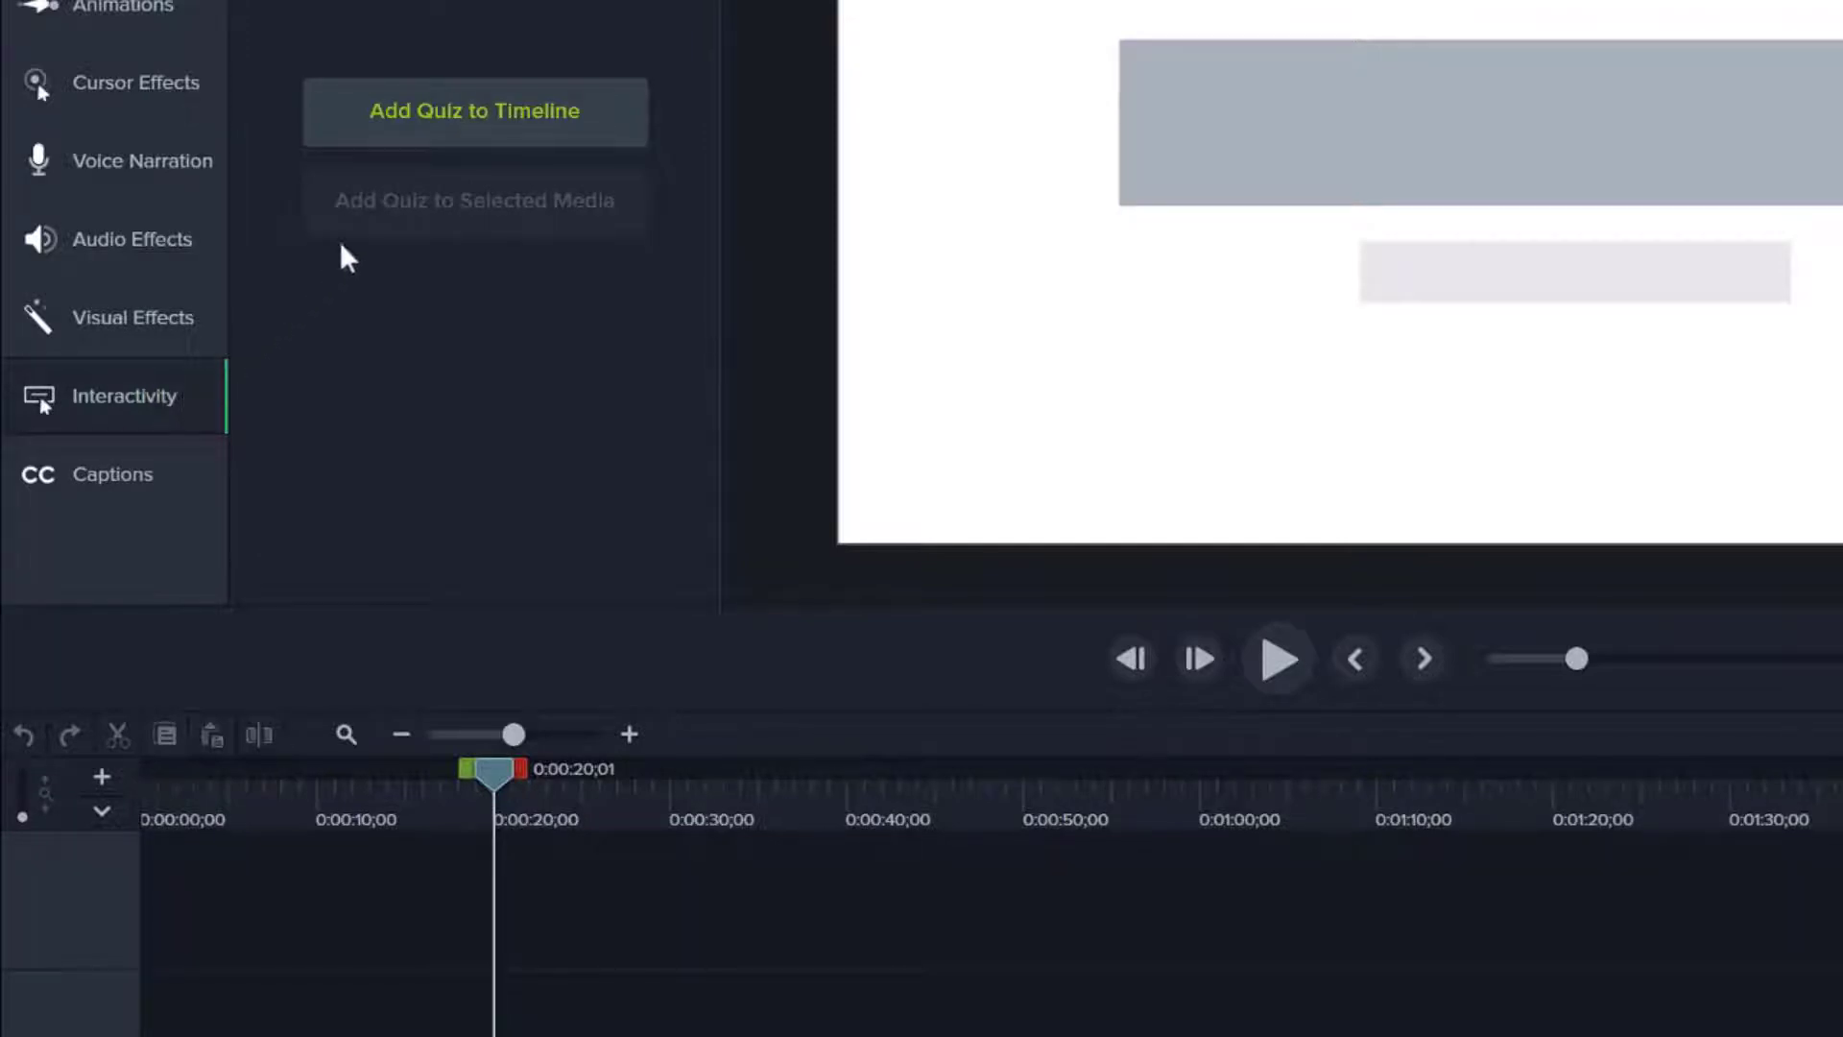
pyautogui.click(472, 123)
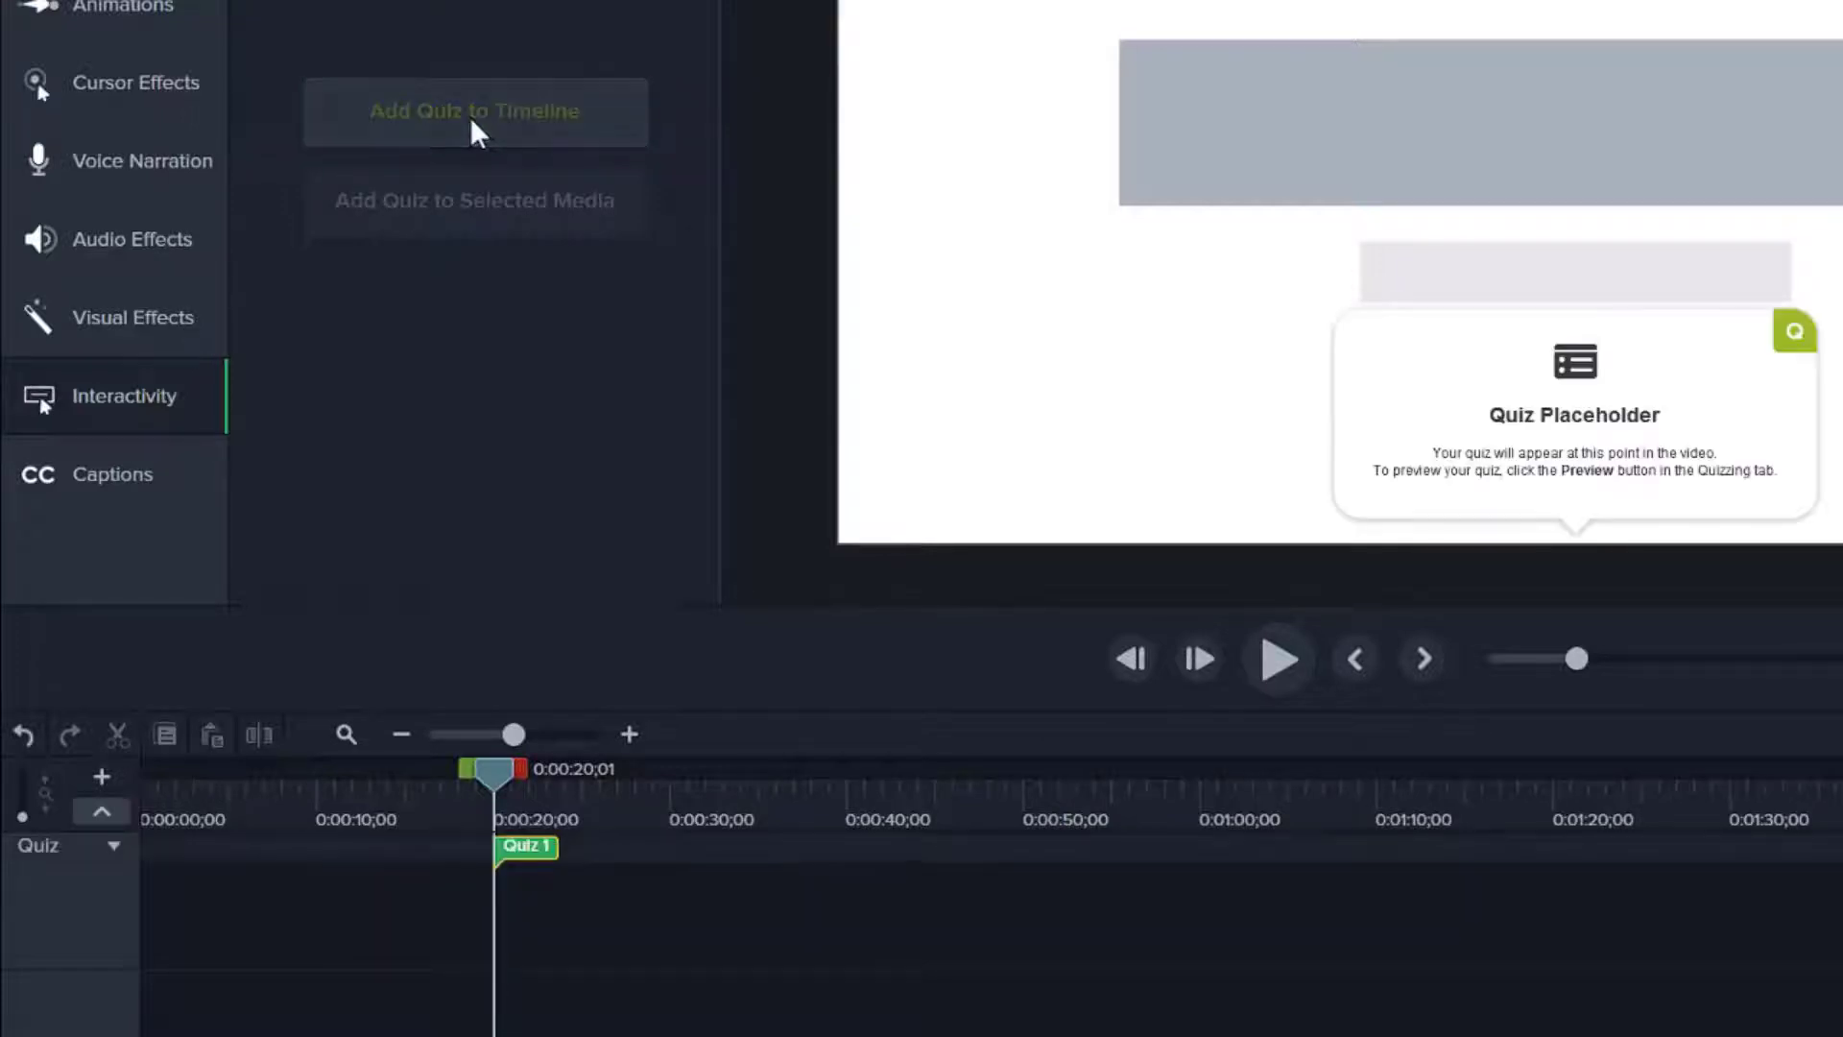
pyautogui.moveTo(535, 855); pyautogui.dragTo(565, 868)
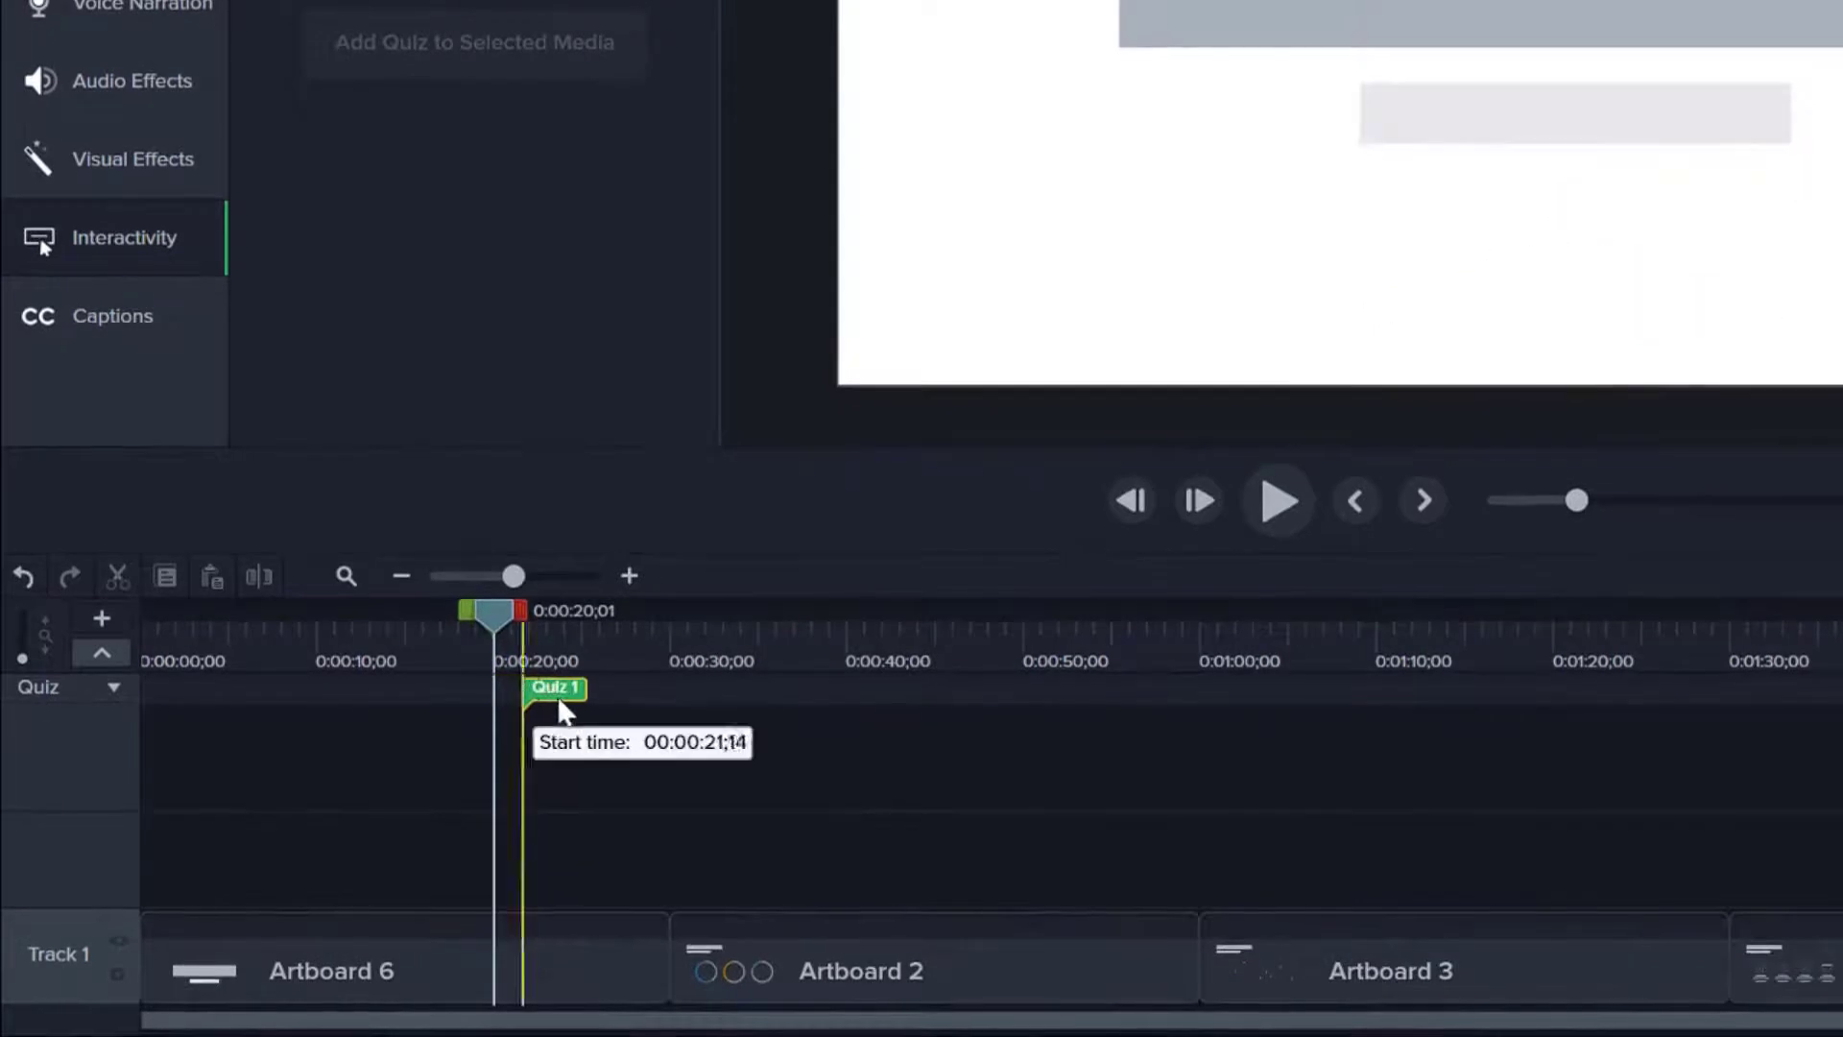
pyautogui.moveTo(565, 712); pyautogui.dragTo(798, 715)
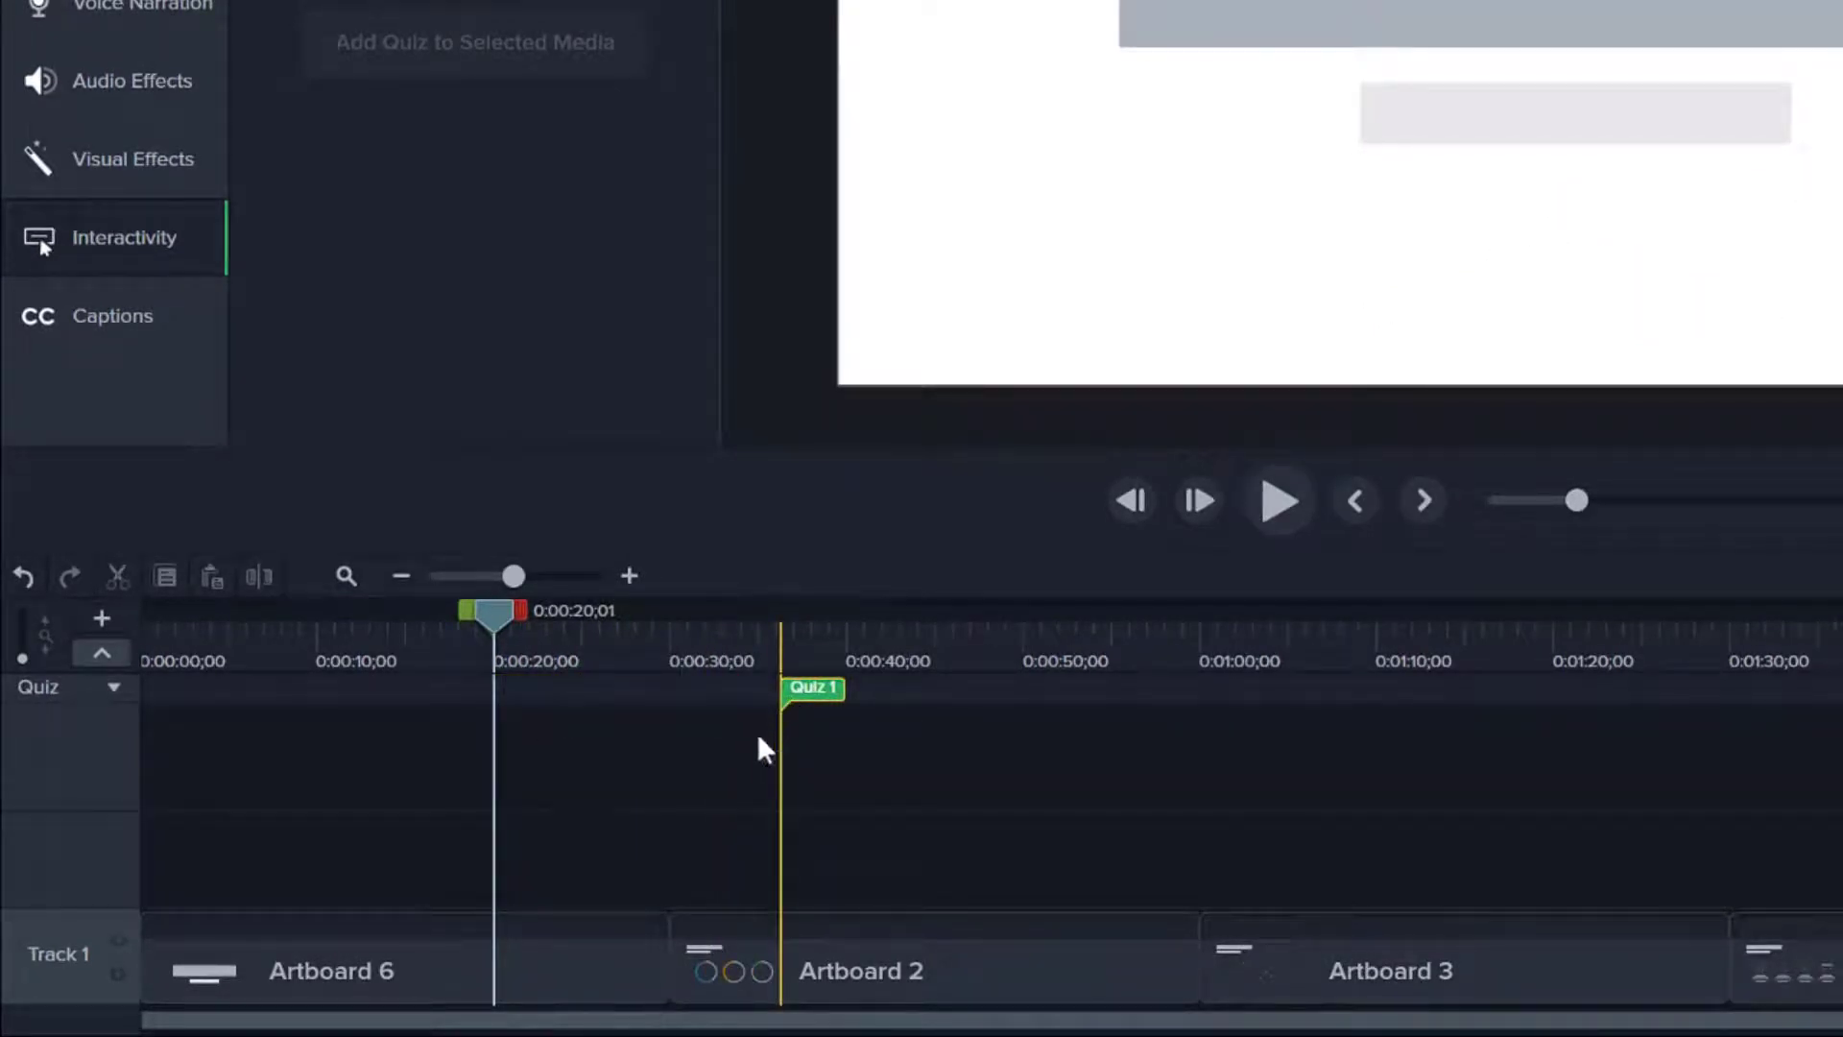
# Step: Attach a quiz to the Artboard 6 clip at the 0:00:20;01 playhead position
pyautogui.click(580, 963)
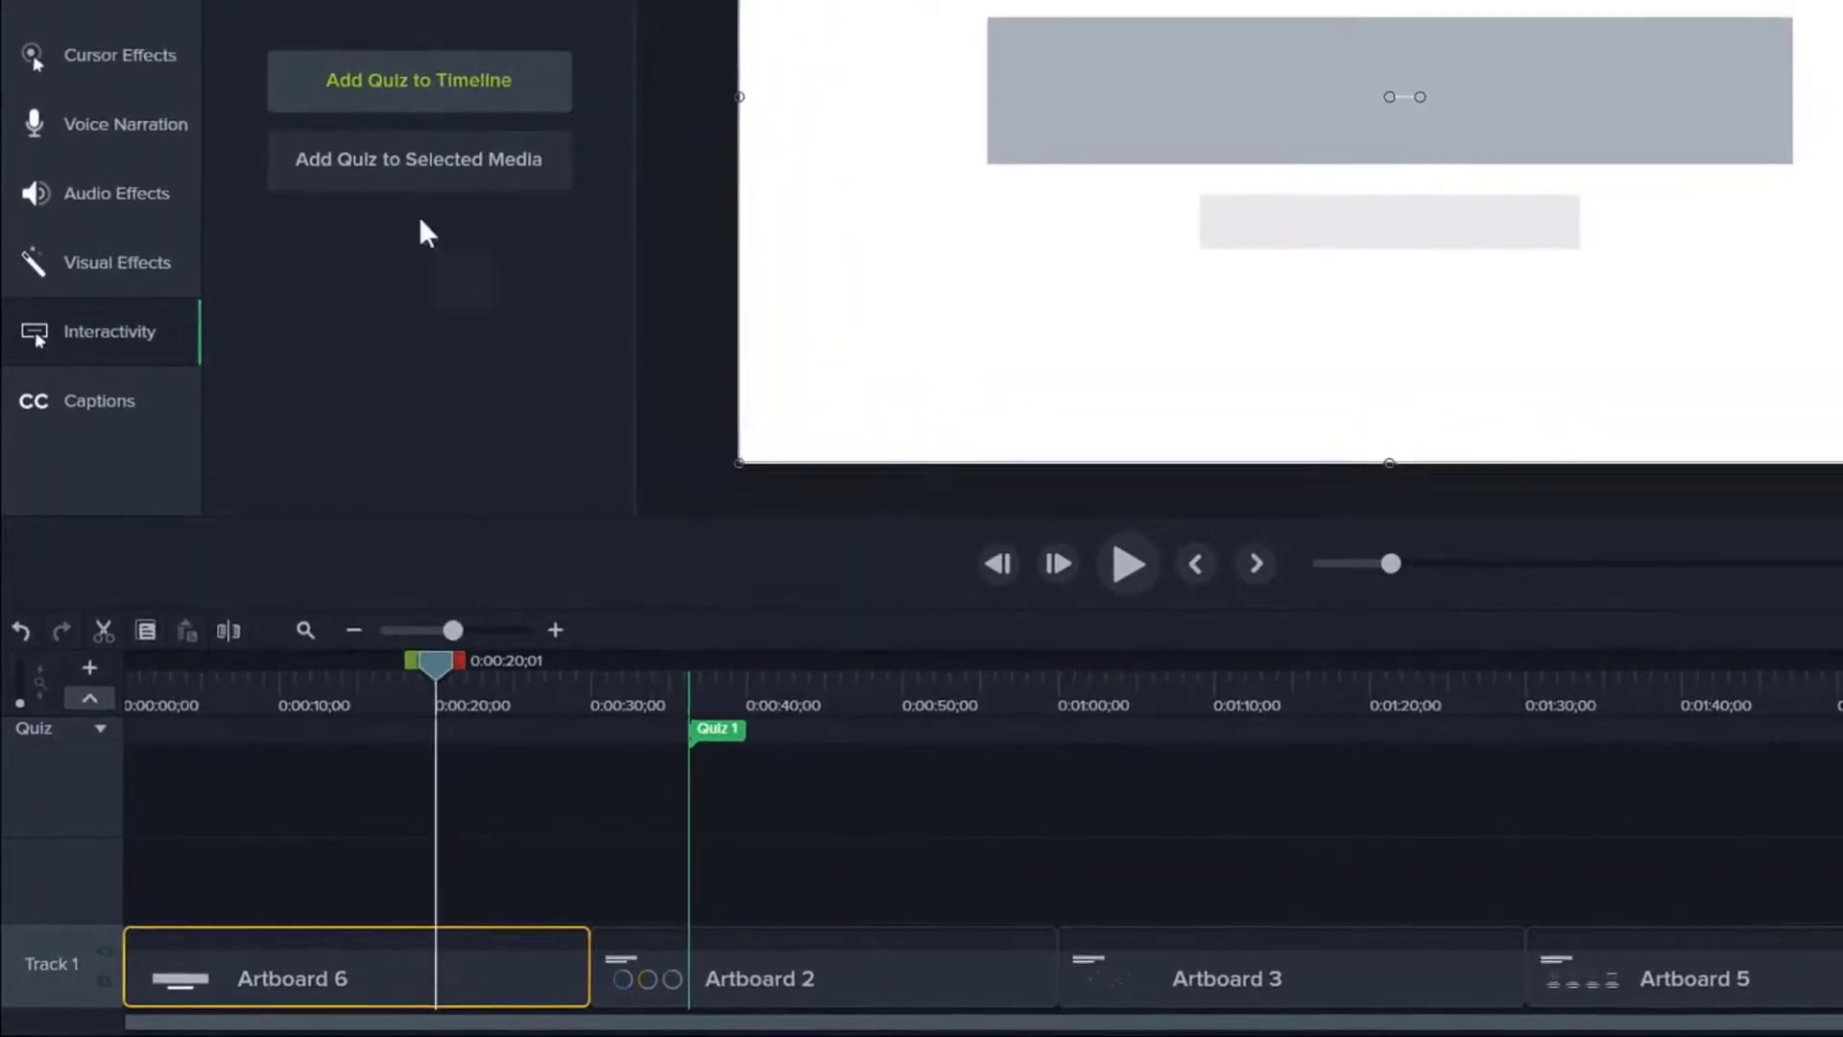
pyautogui.click(410, 171)
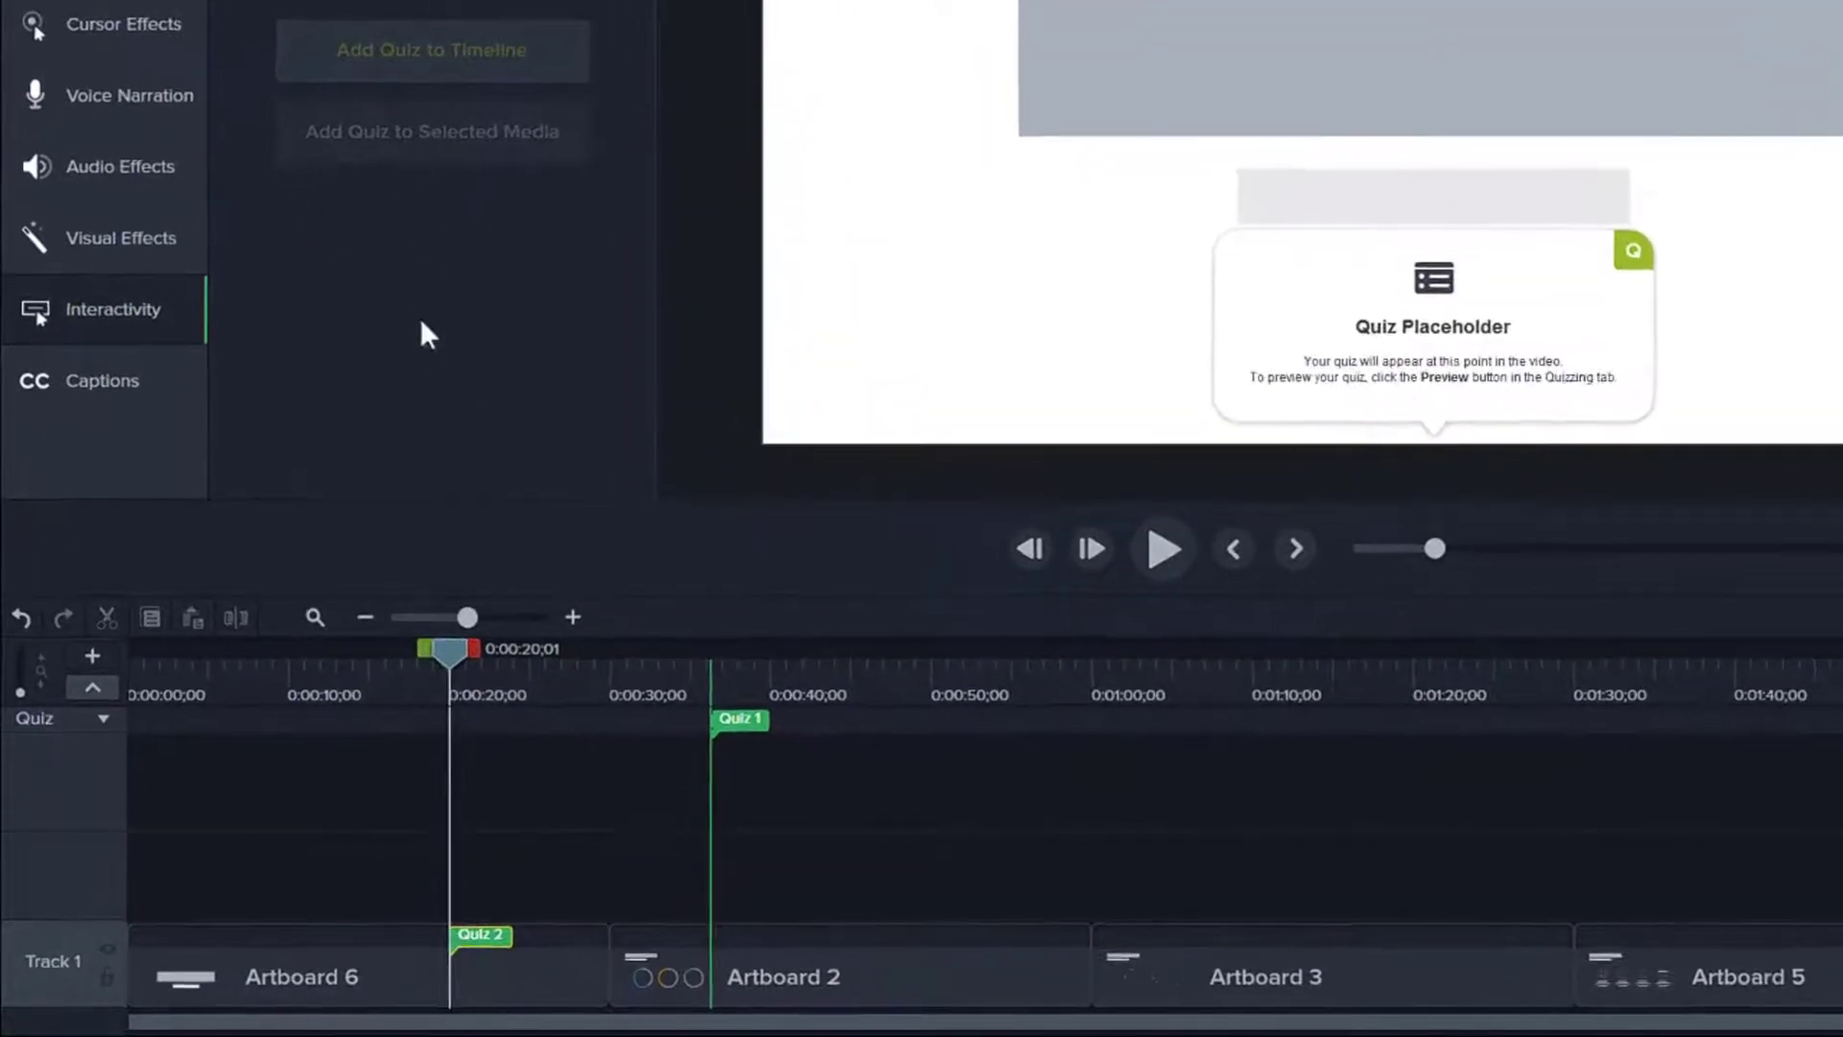
pyautogui.moveTo(440, 964)
pyautogui.mouseDown()
pyautogui.moveTo(433, 883)
pyautogui.moveTo(459, 857)
pyautogui.moveTo(611, 856)
pyautogui.moveTo(465, 854)
pyautogui.moveTo(496, 948)
pyautogui.mouseUp()
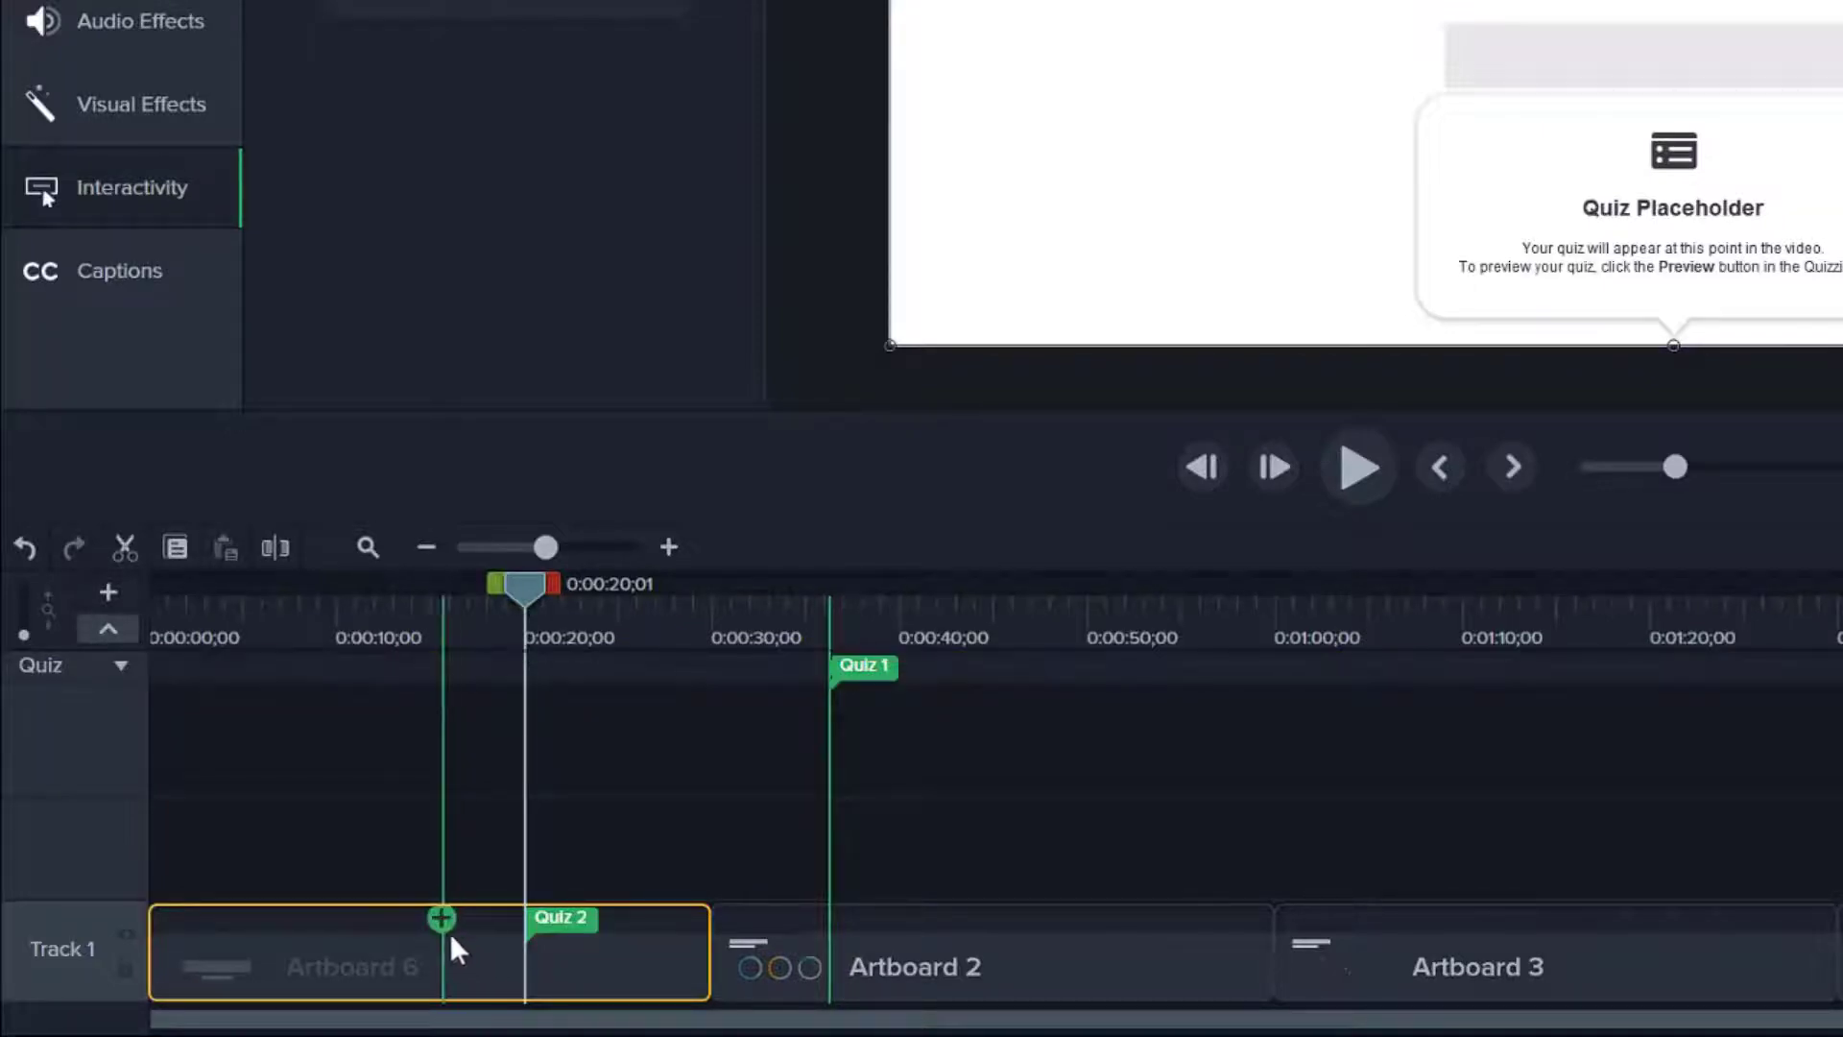
# Step: Place another quiz on Artboard 6 at 0:00:12;27 and one on the timeline's quiz track at 0:00:06;08
pyautogui.click(389, 919)
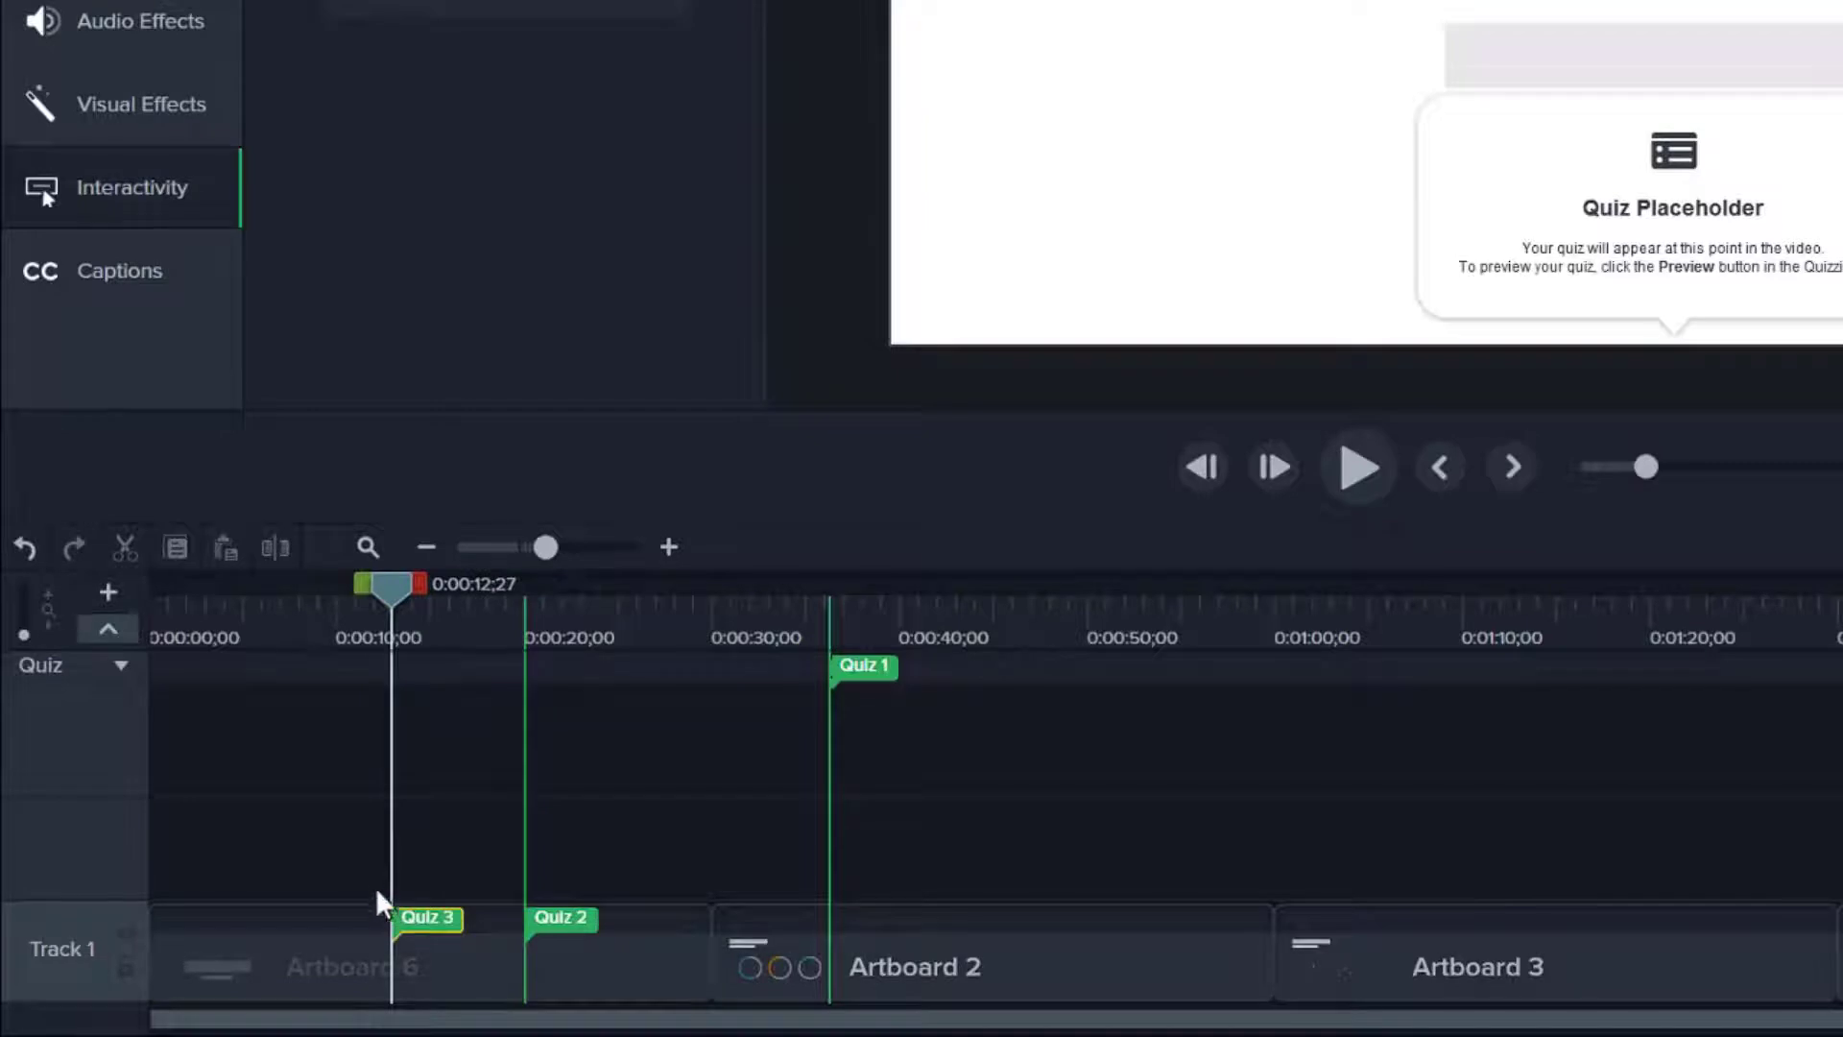
pyautogui.click(269, 666)
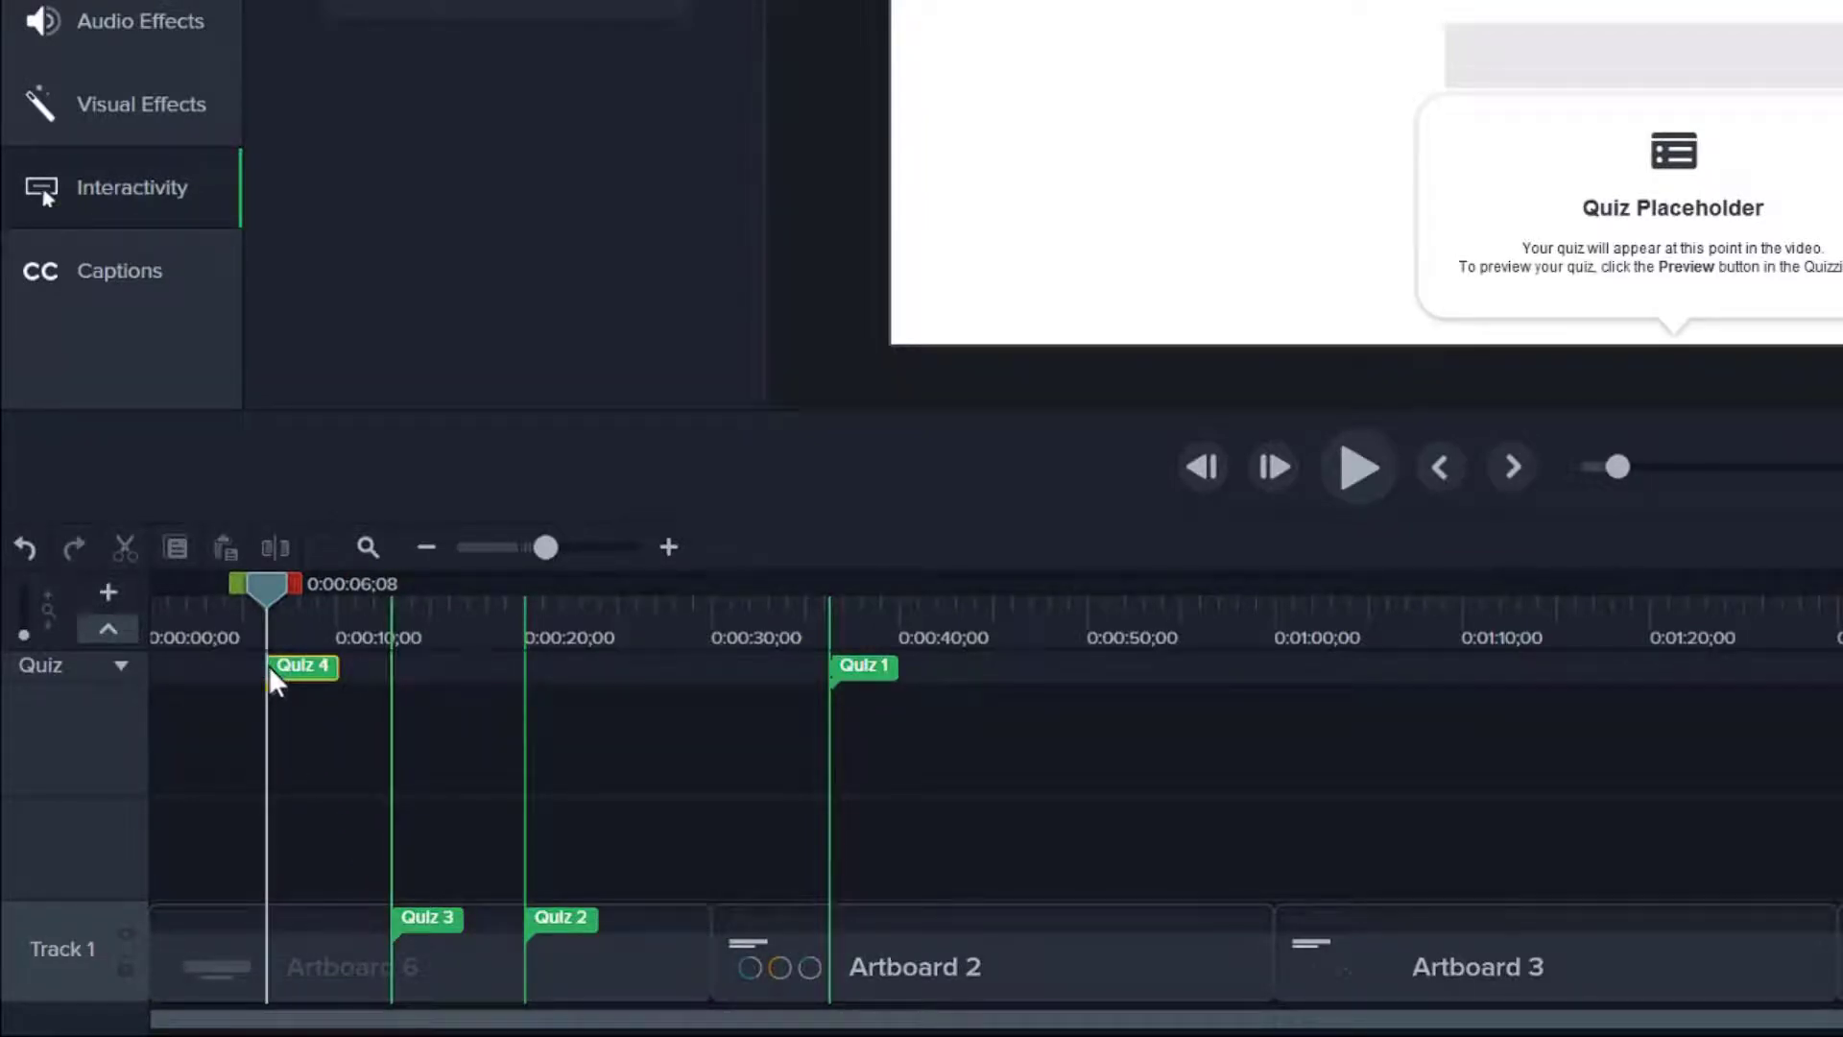
pyautogui.click(106, 630)
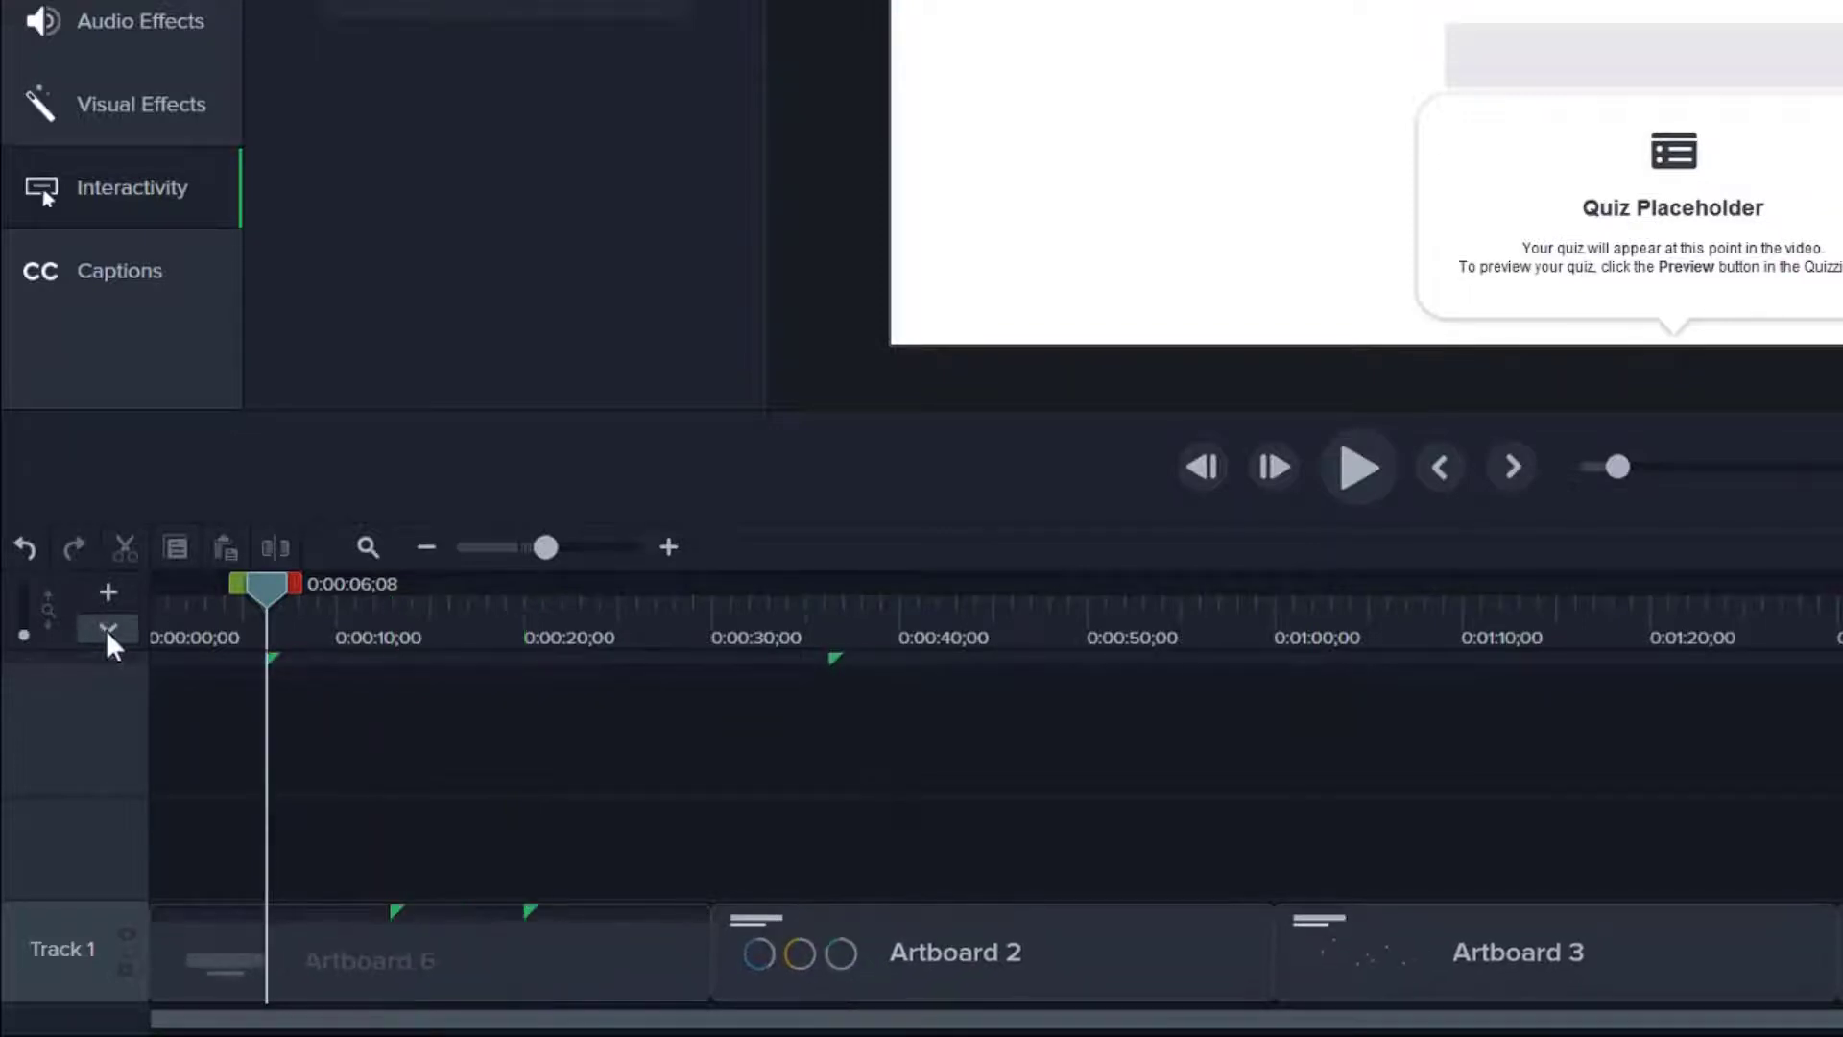
pyautogui.click(106, 629)
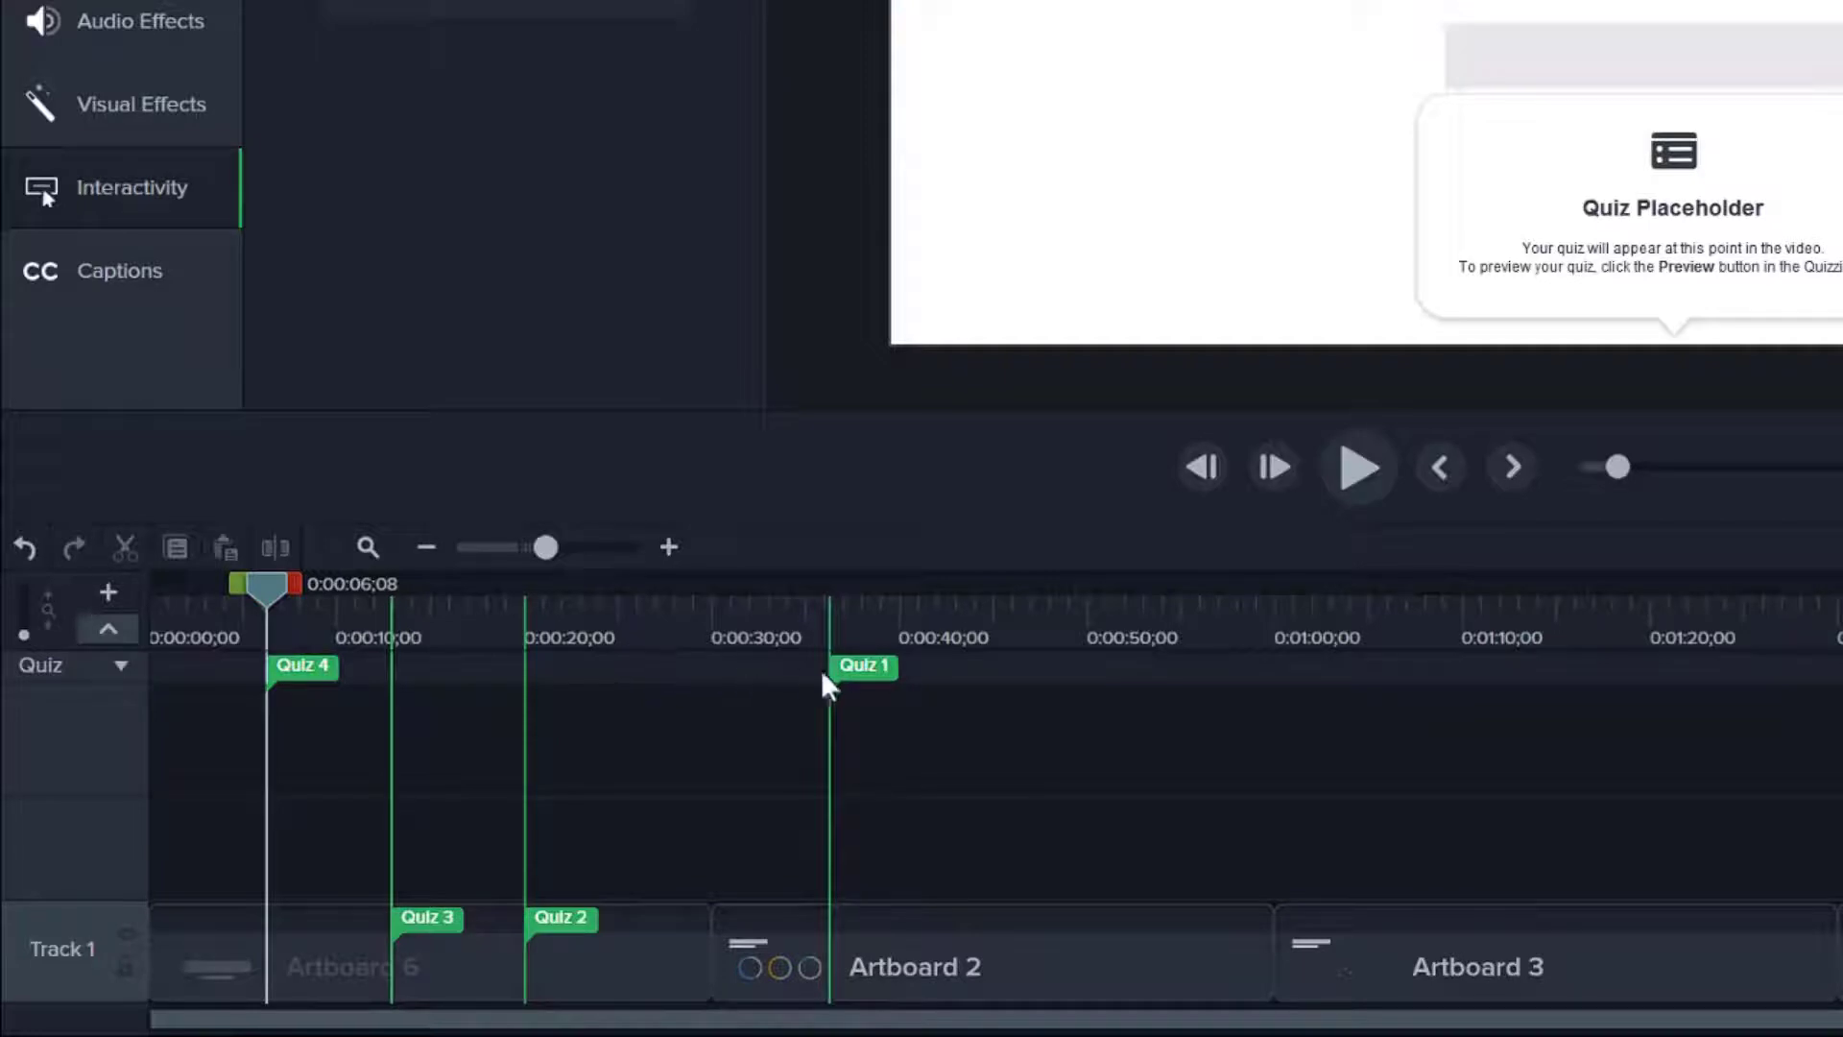
# Step: Make the question of Quiz 1 Multiple Choice with the text "What is our goal for this year?"
pyautogui.click(847, 671)
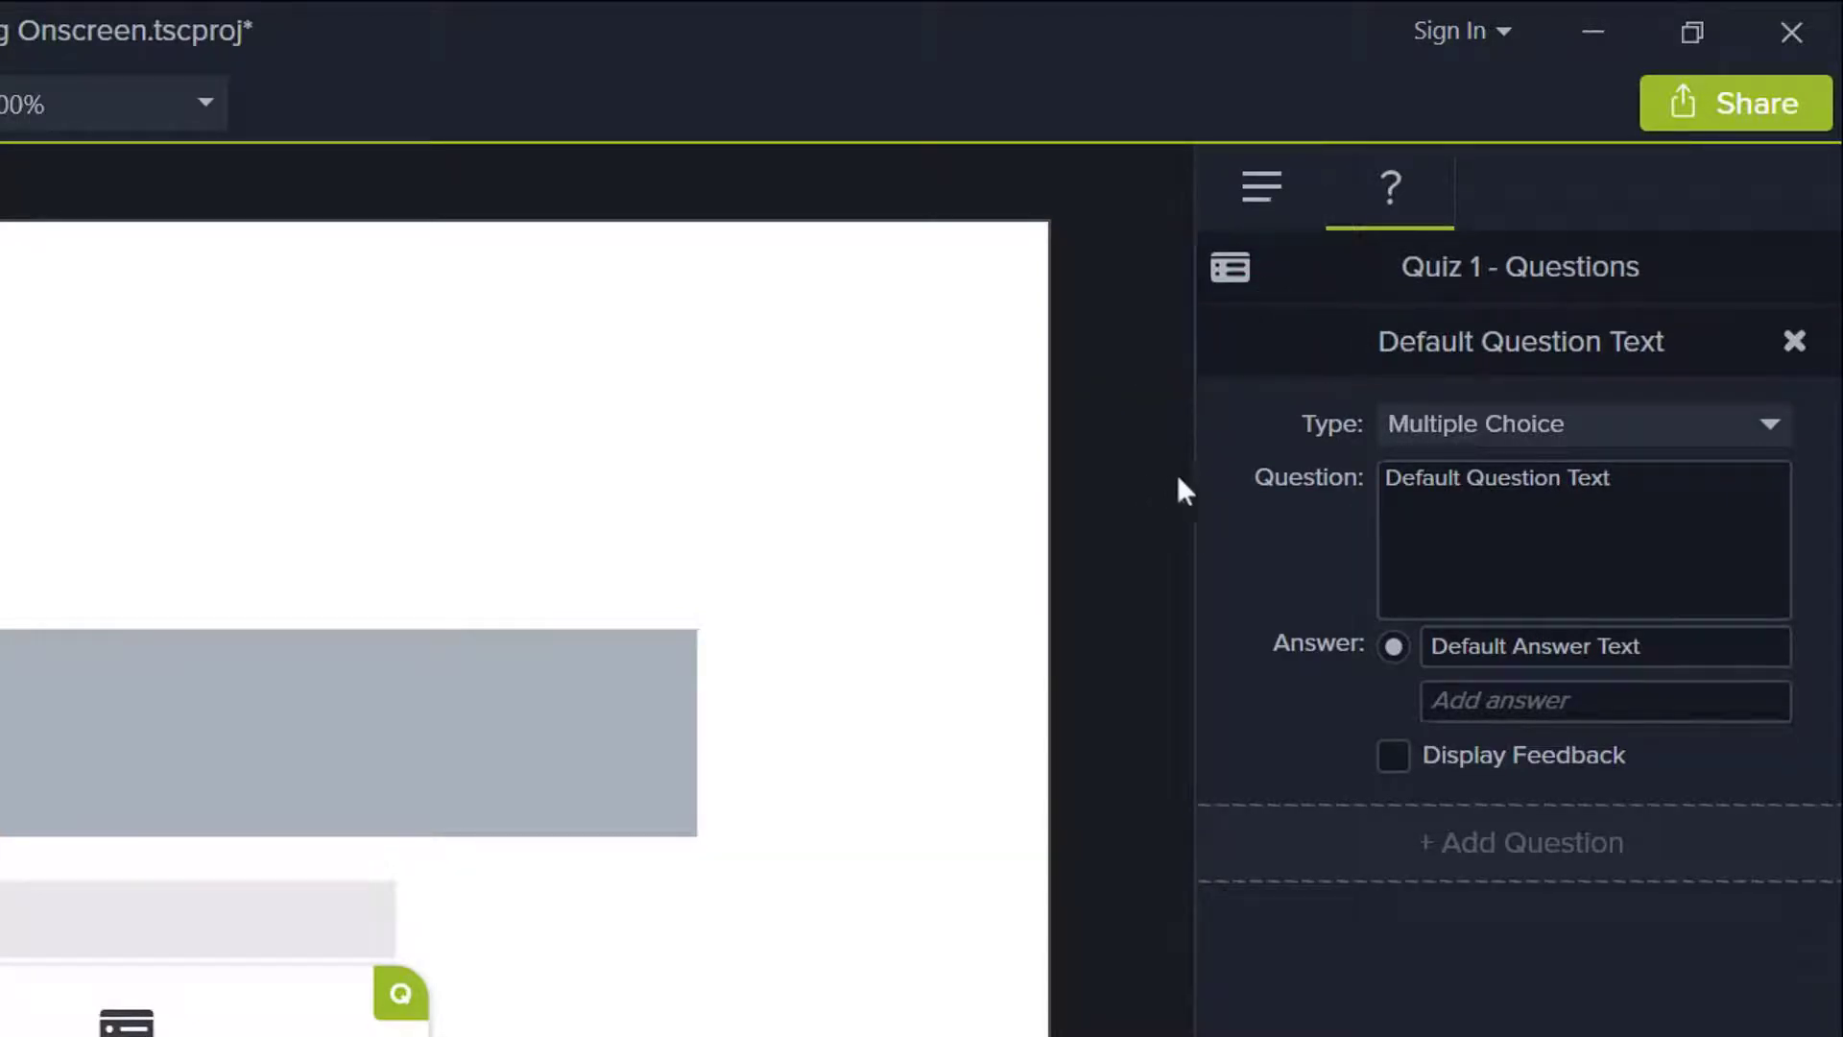
pyautogui.click(1566, 432)
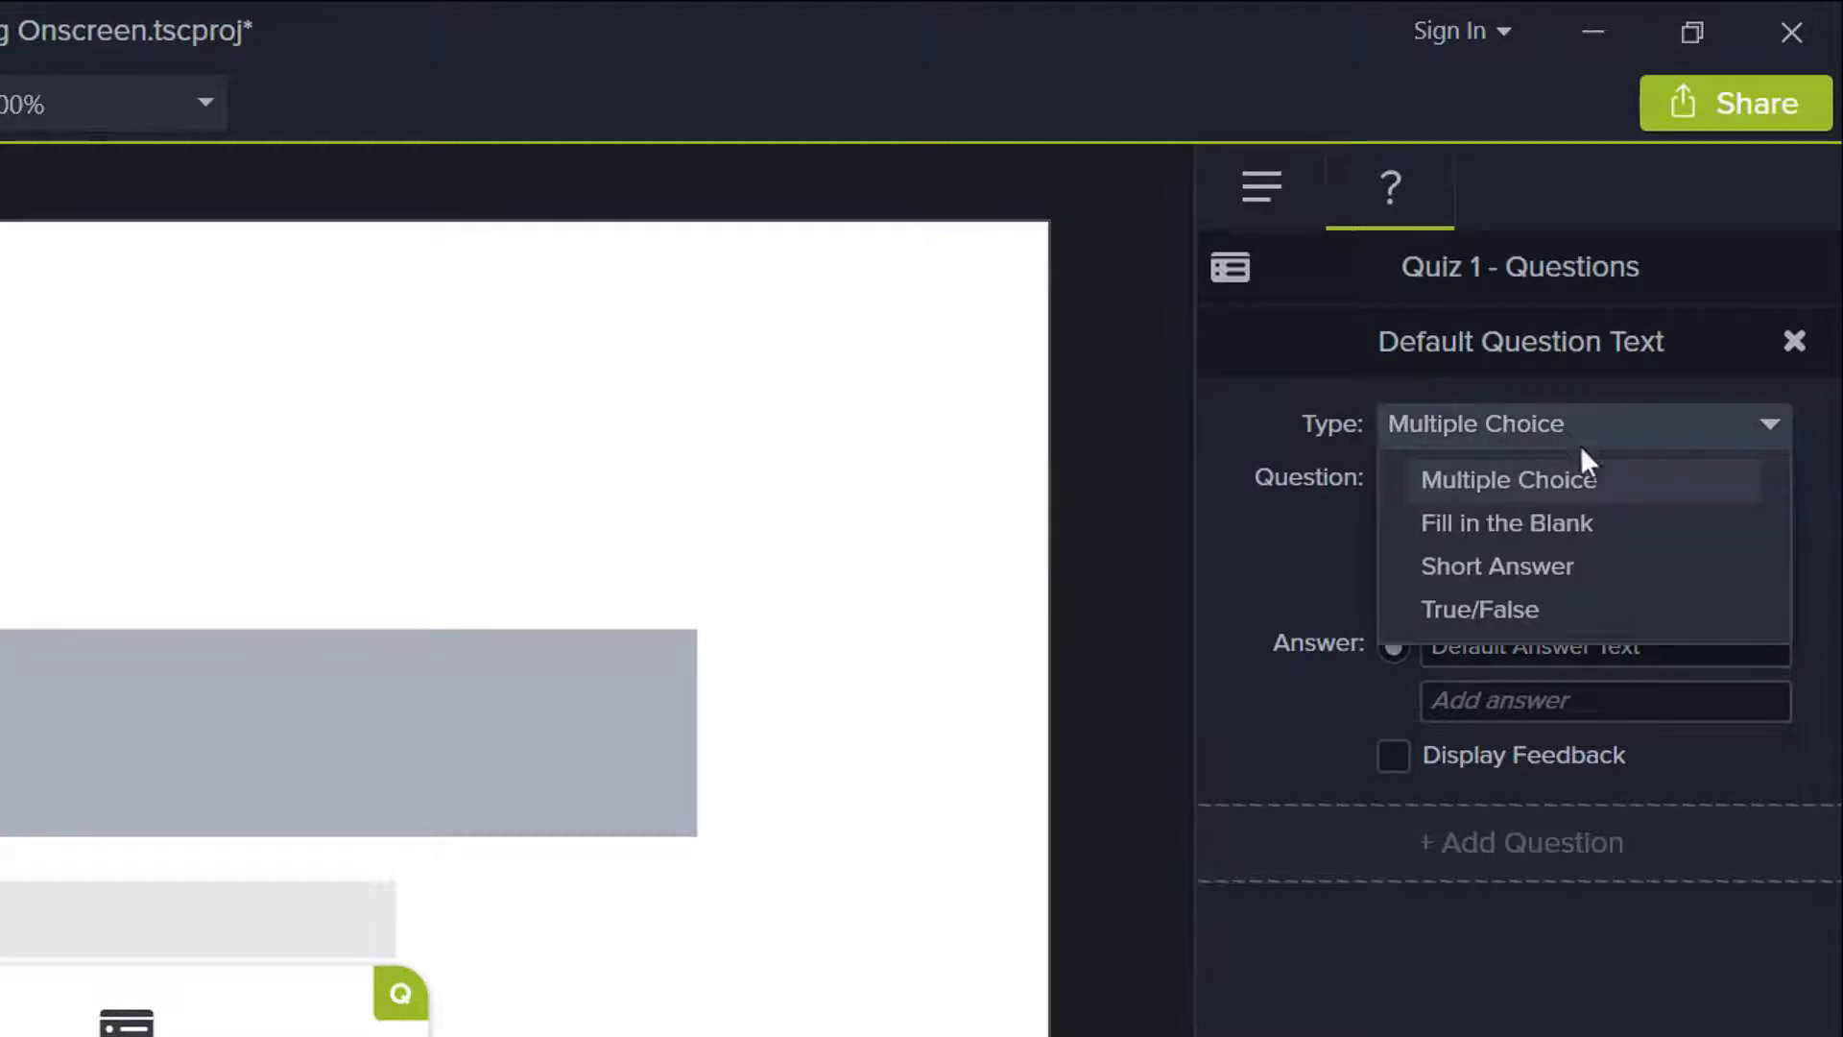
pyautogui.click(1608, 480)
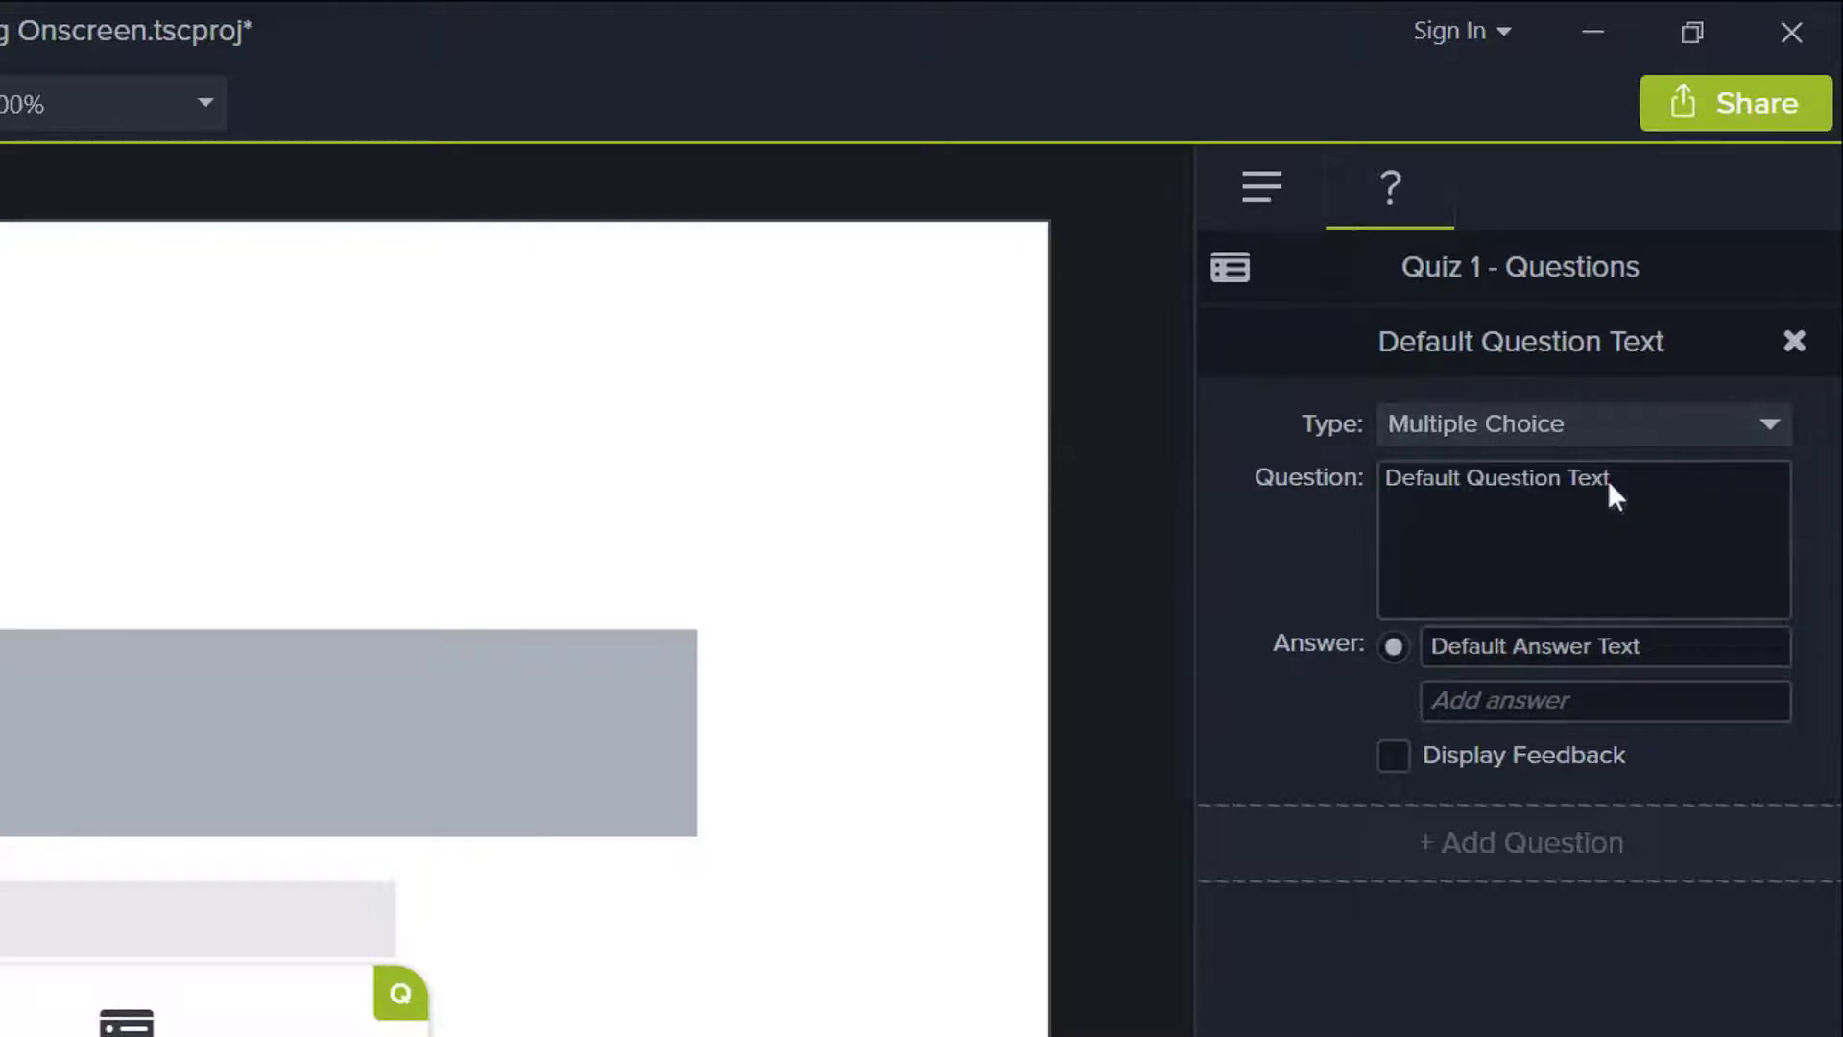
pyautogui.tripleClick(1608, 480)
pyautogui.write('What is our goal for this year?')
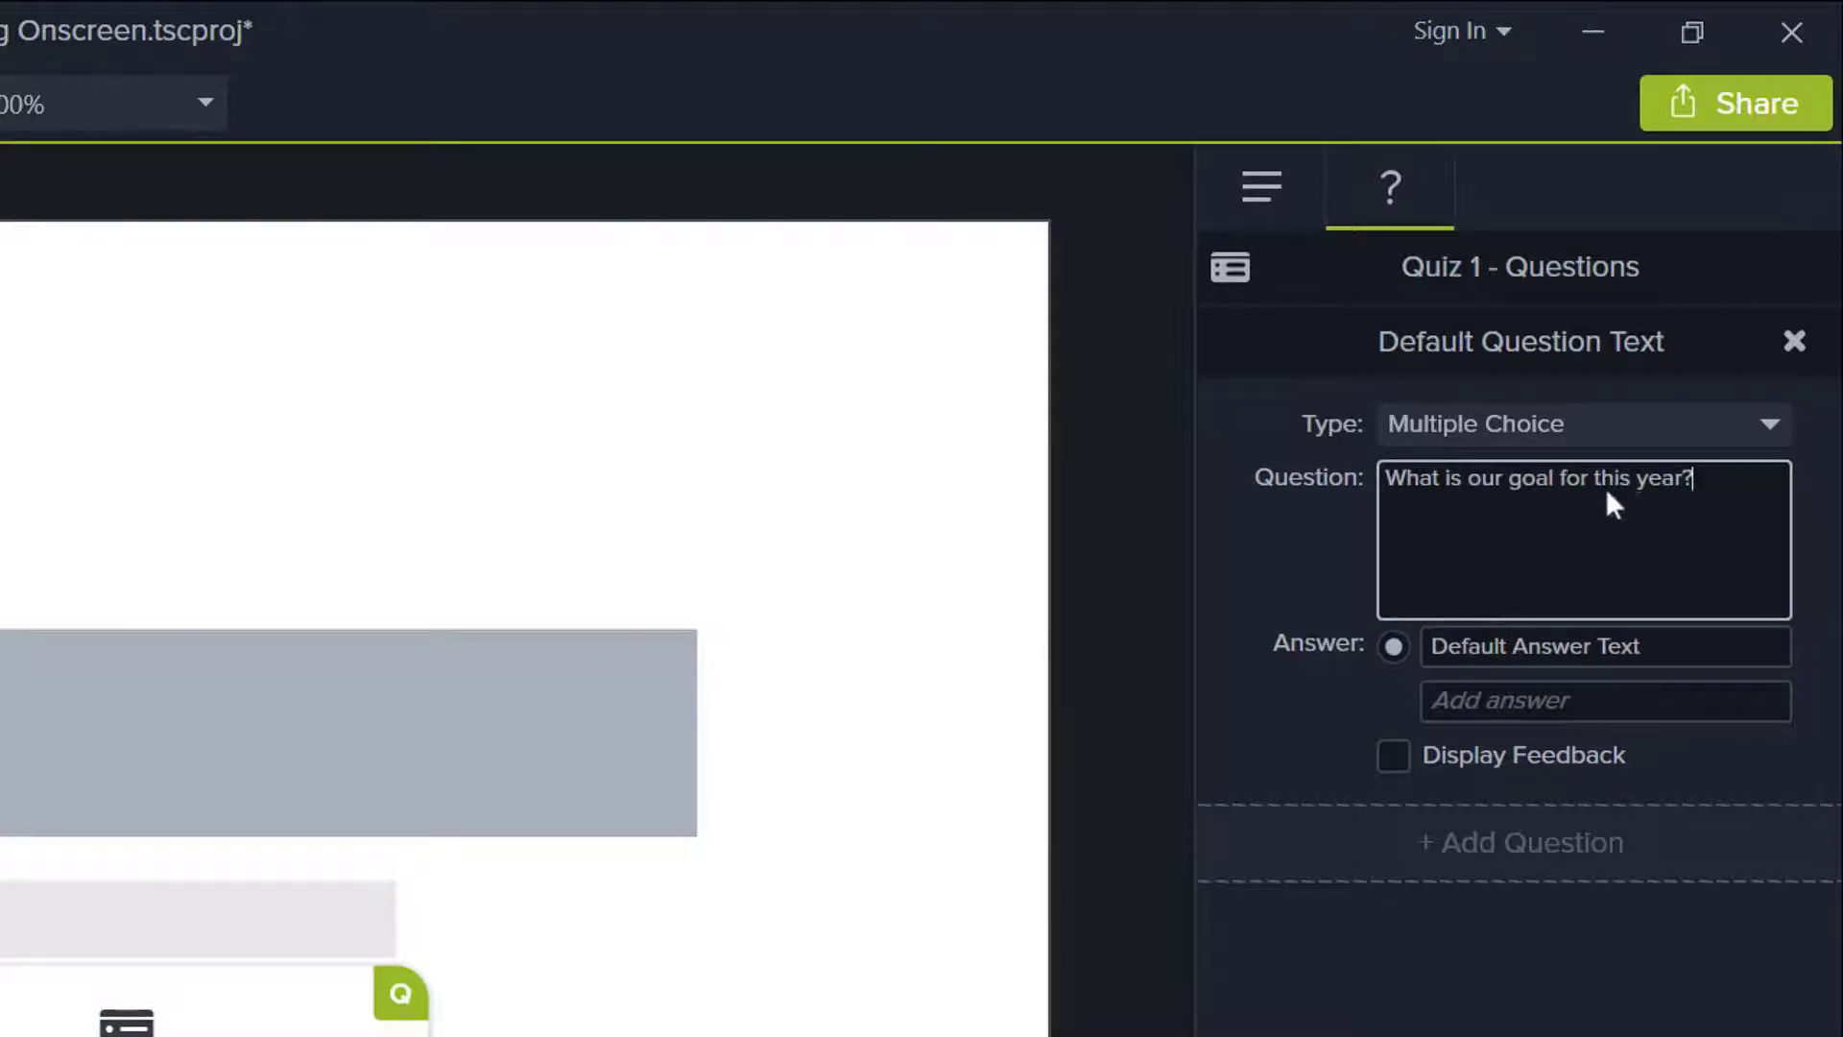
# Step: Enter the answers 60%, 40% and 20% and mark 40% as the correct one
pyautogui.tripleClick(1569, 648)
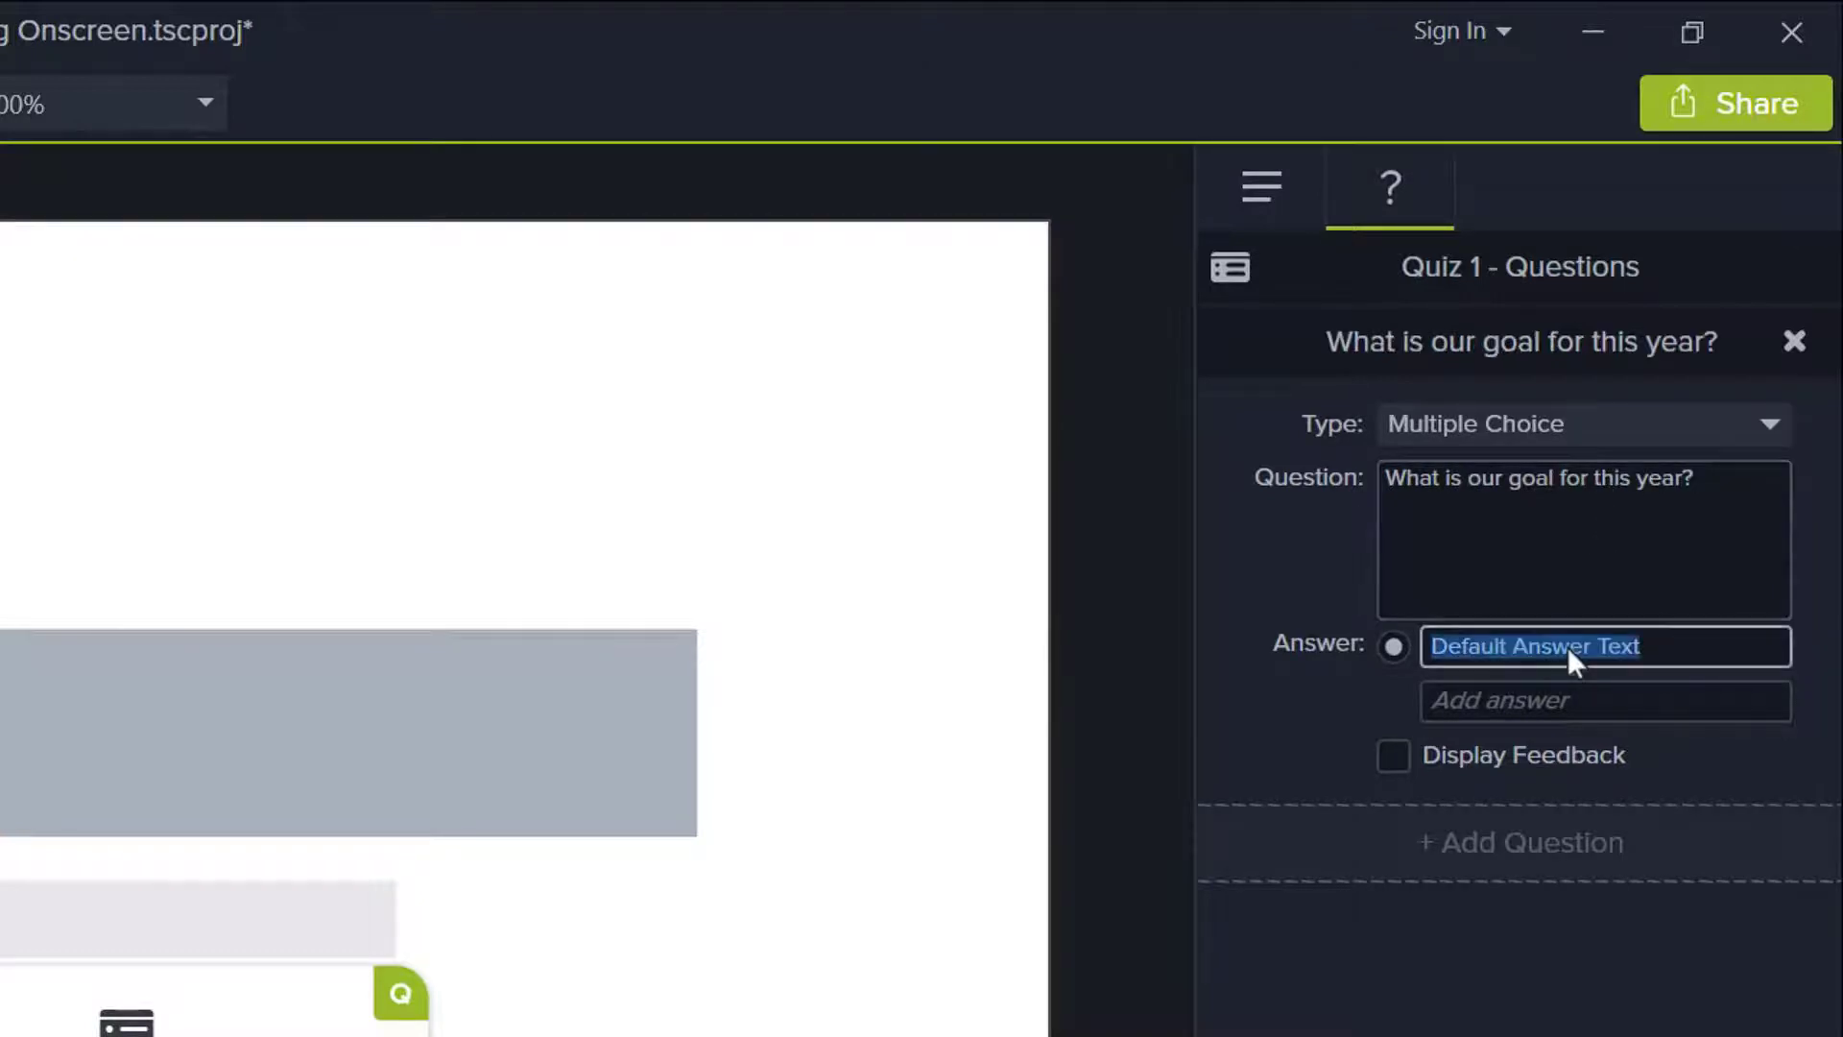
pyautogui.write('60%')
pyautogui.press('Return')
pyautogui.write('40%')
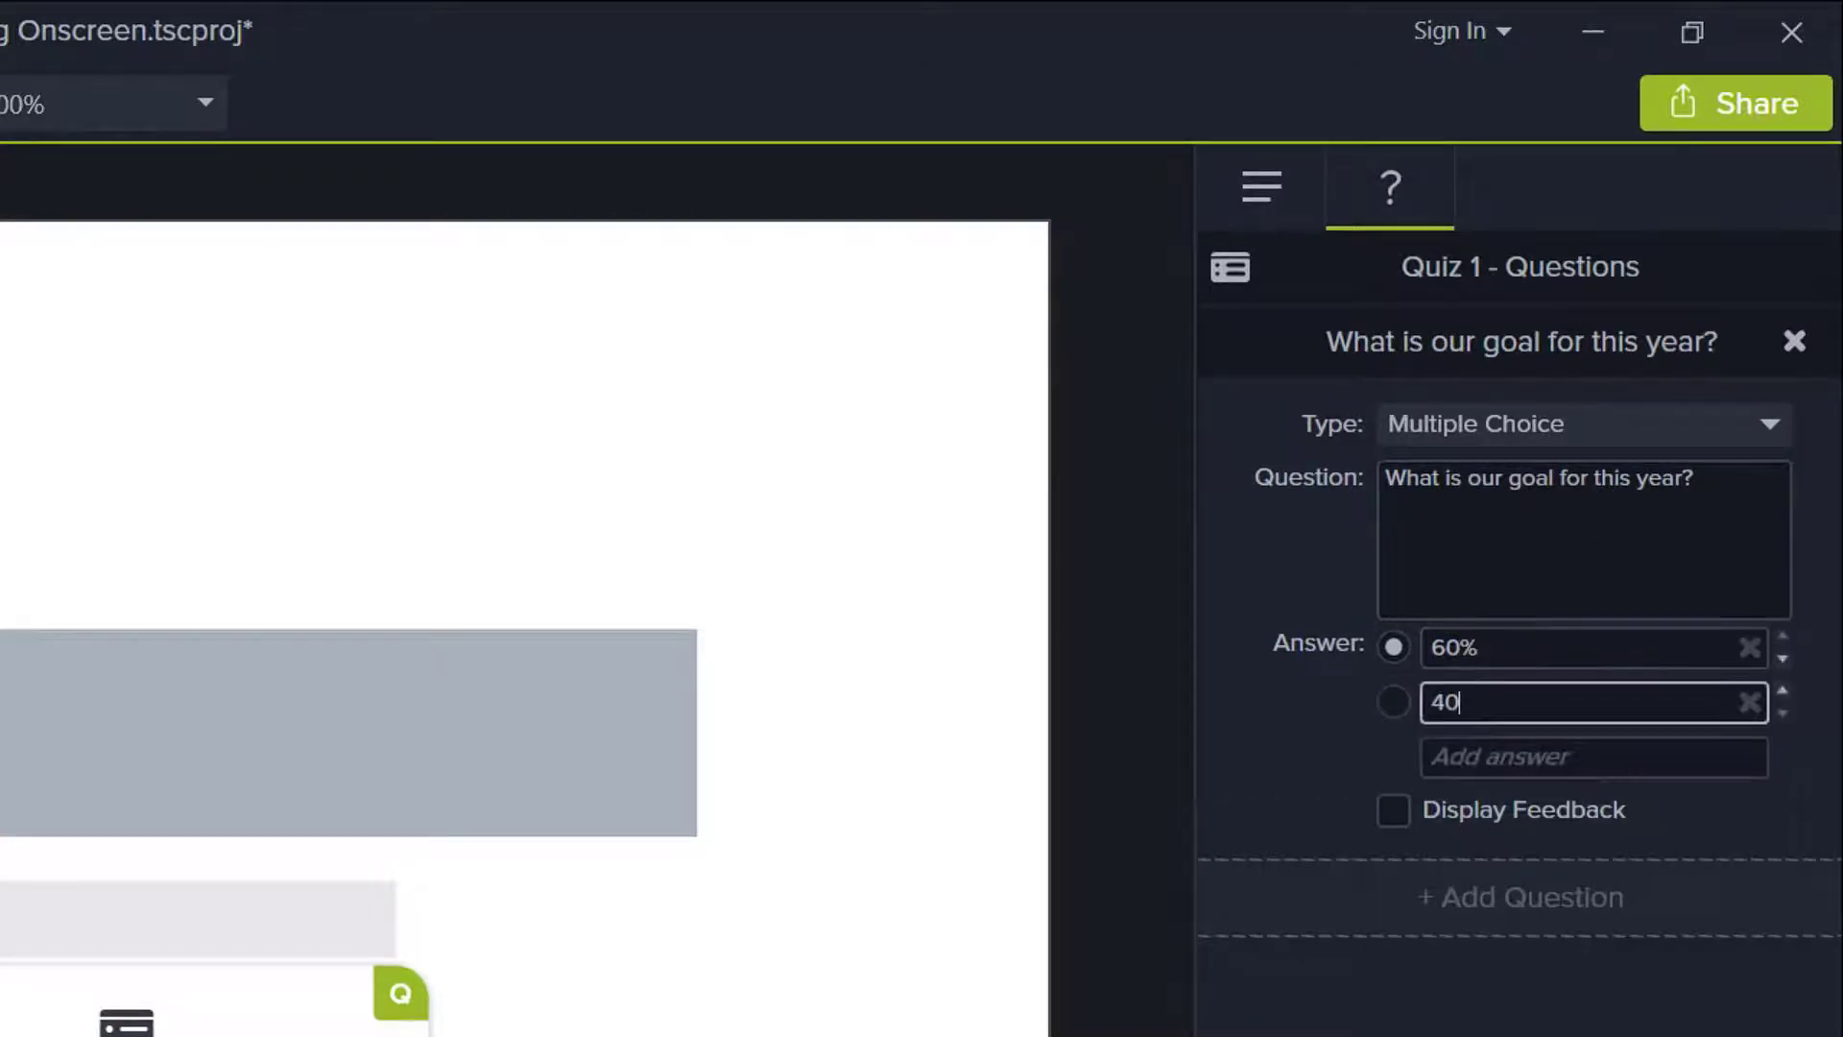
pyautogui.press('Return')
pyautogui.write('20%')
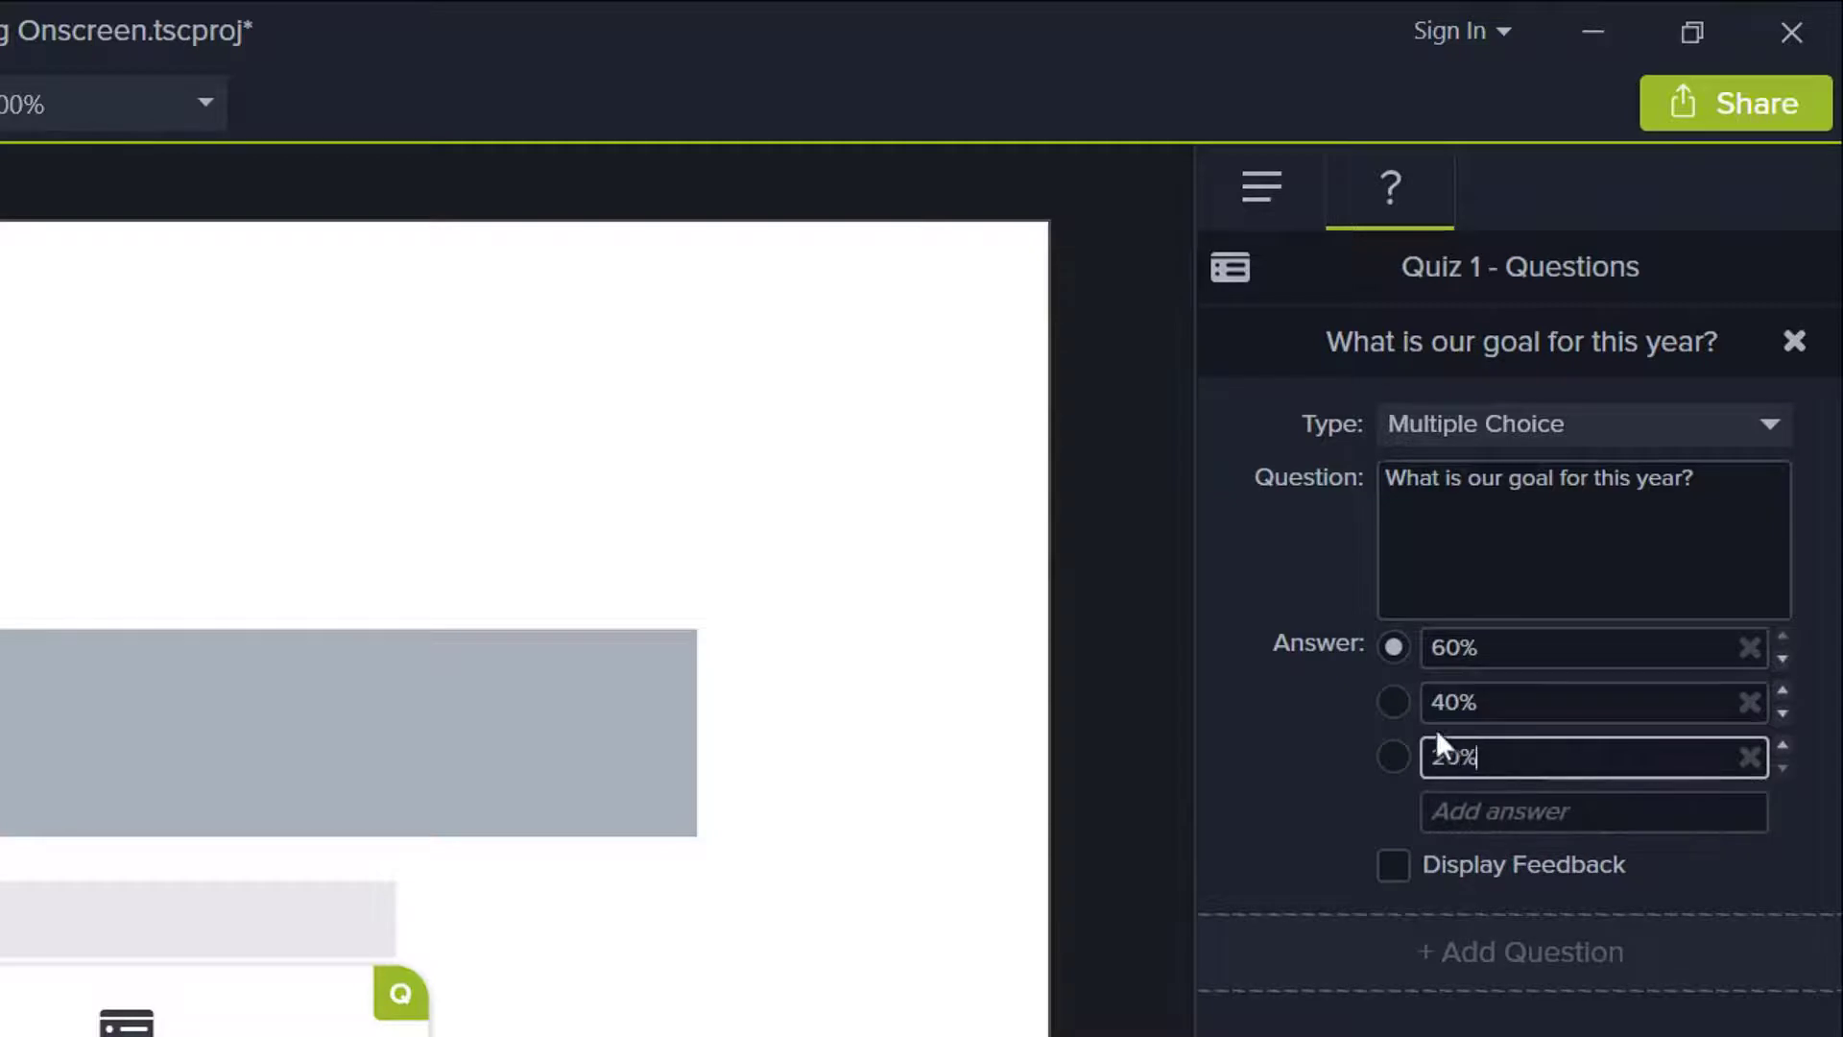
pyautogui.click(1394, 702)
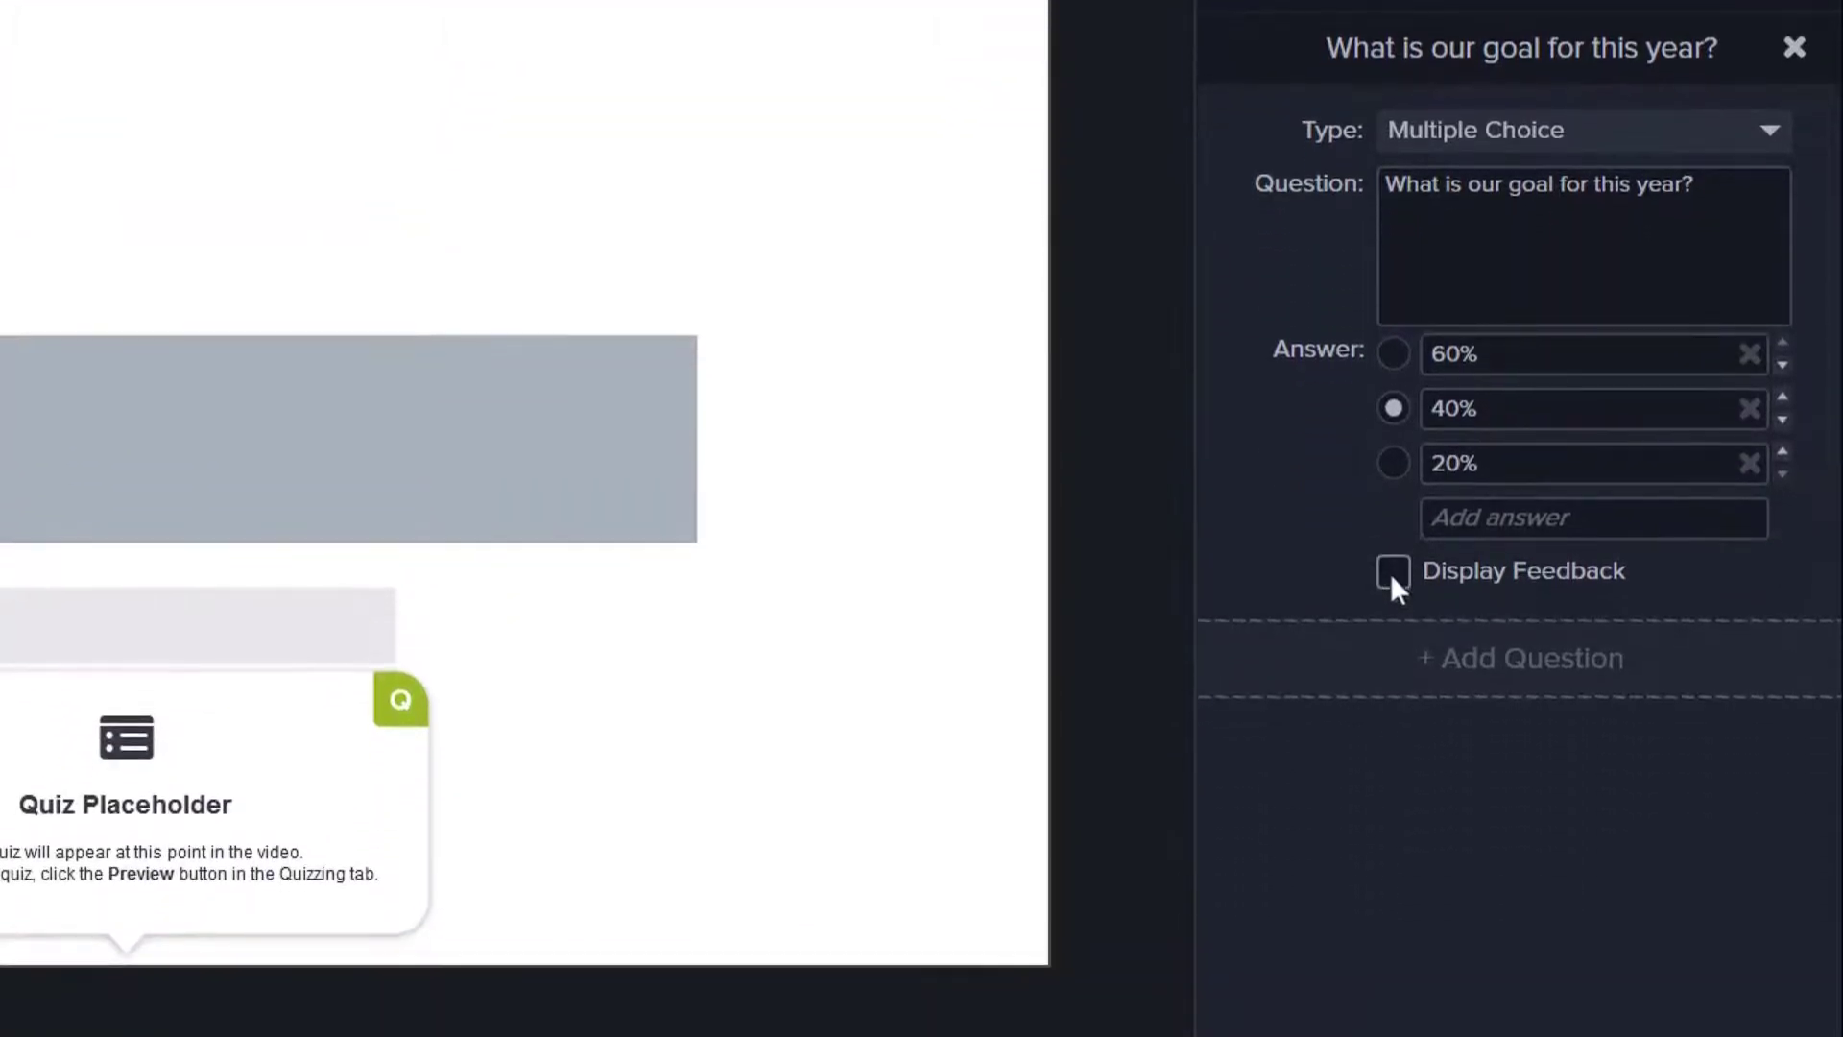
# Step: Enable feedback with the incorrect-answer message "Nice try, go back and watch this again." and a jump to the 20-second time
pyautogui.click(1390, 573)
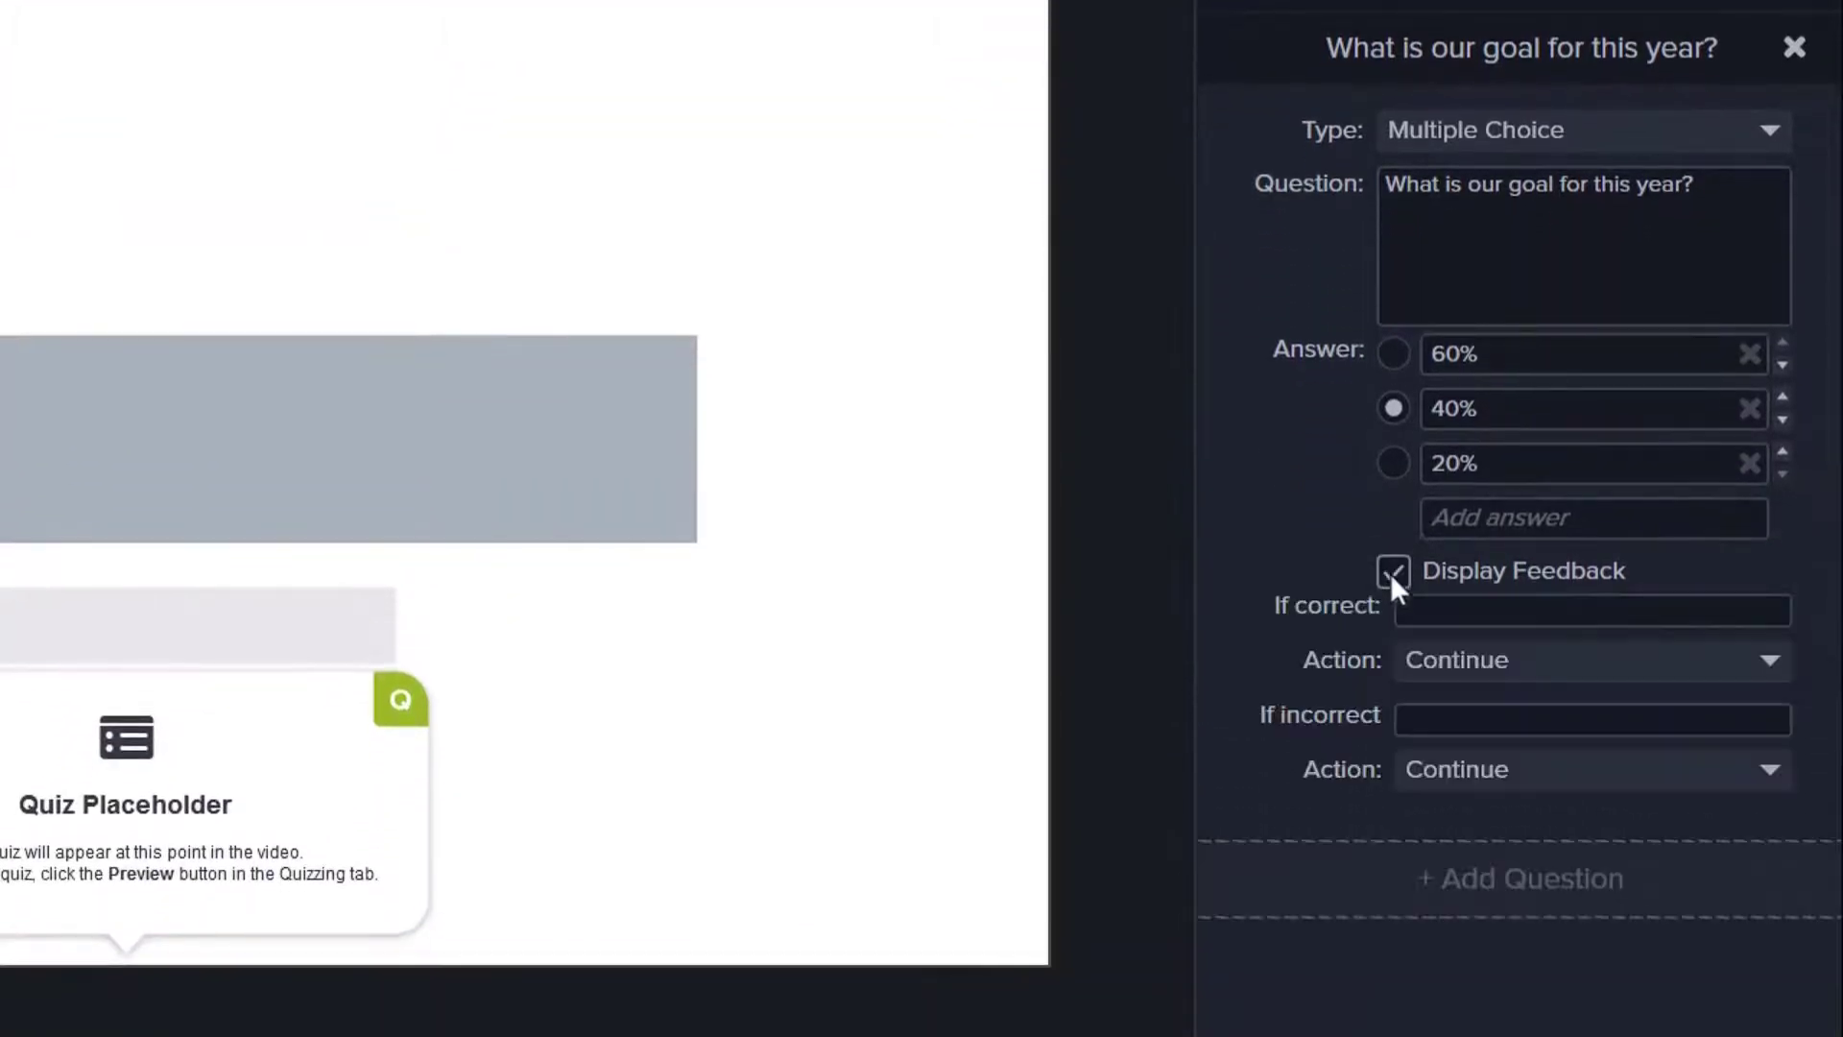
pyautogui.click(1421, 720)
pyautogui.write('Nice try, go back and watch this again.')
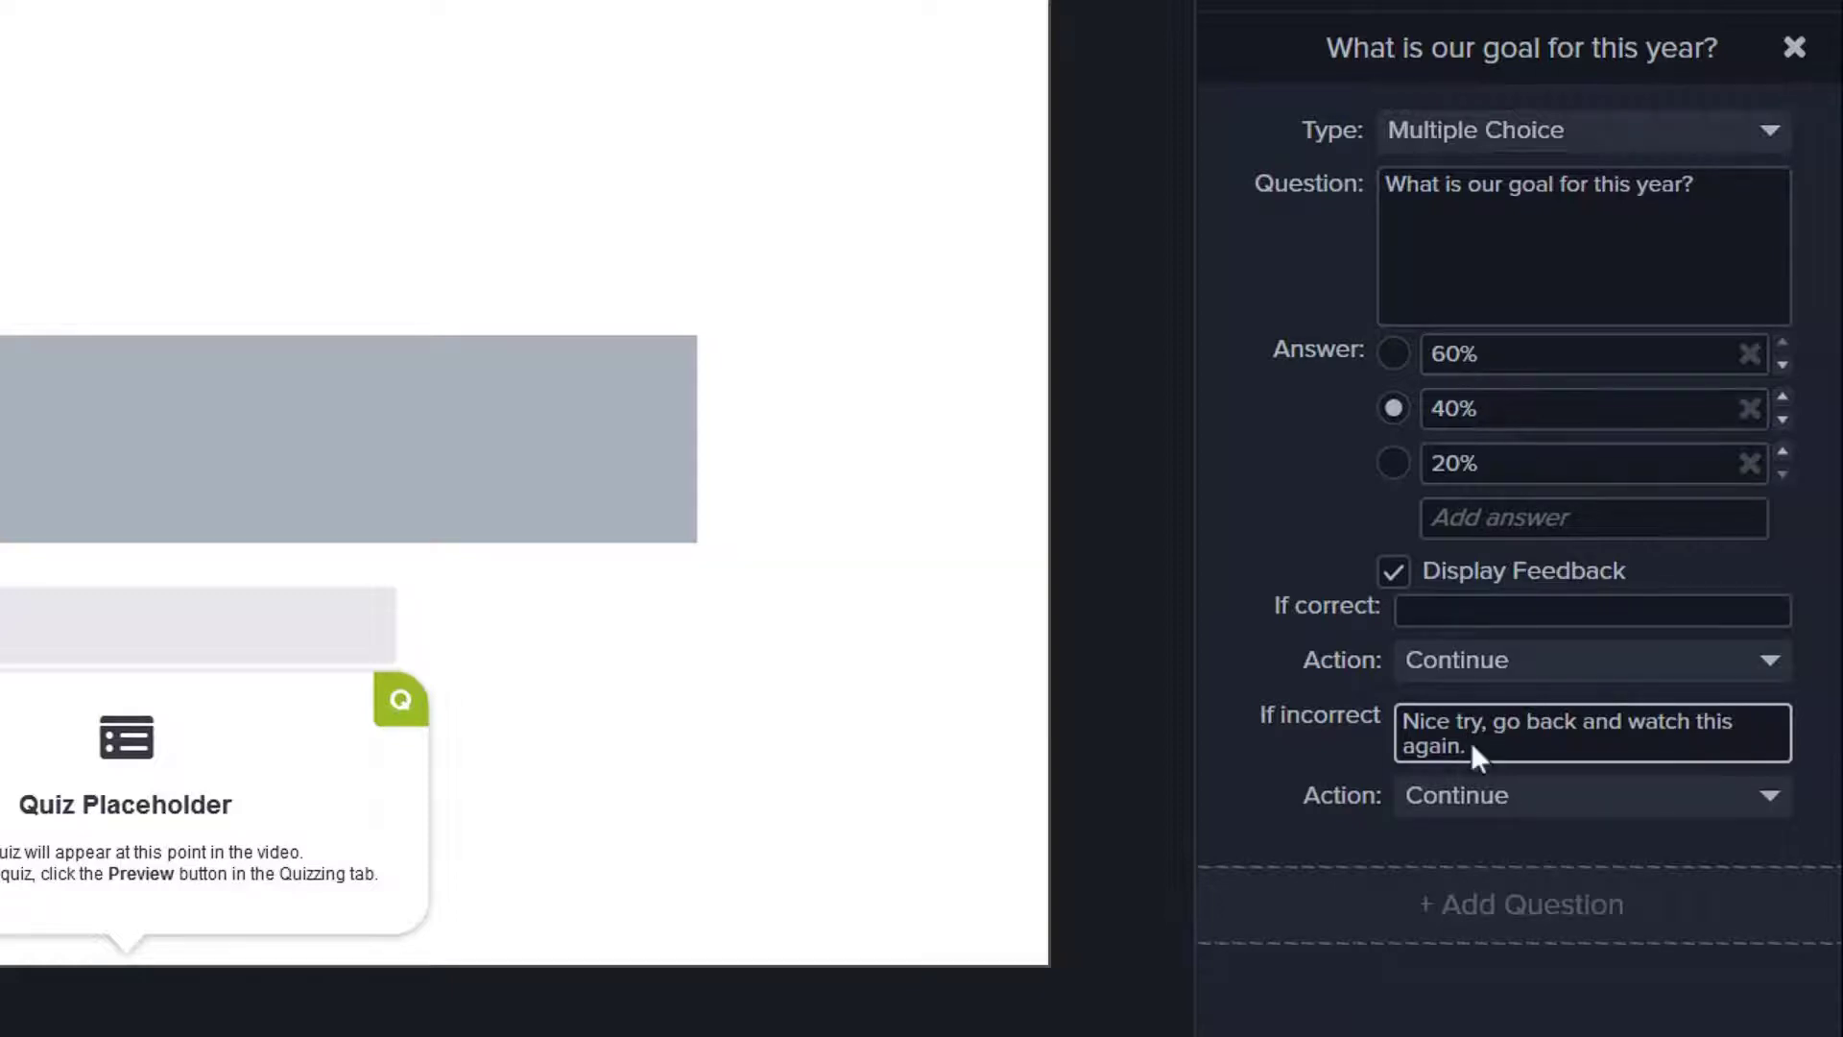
pyautogui.click(1553, 792)
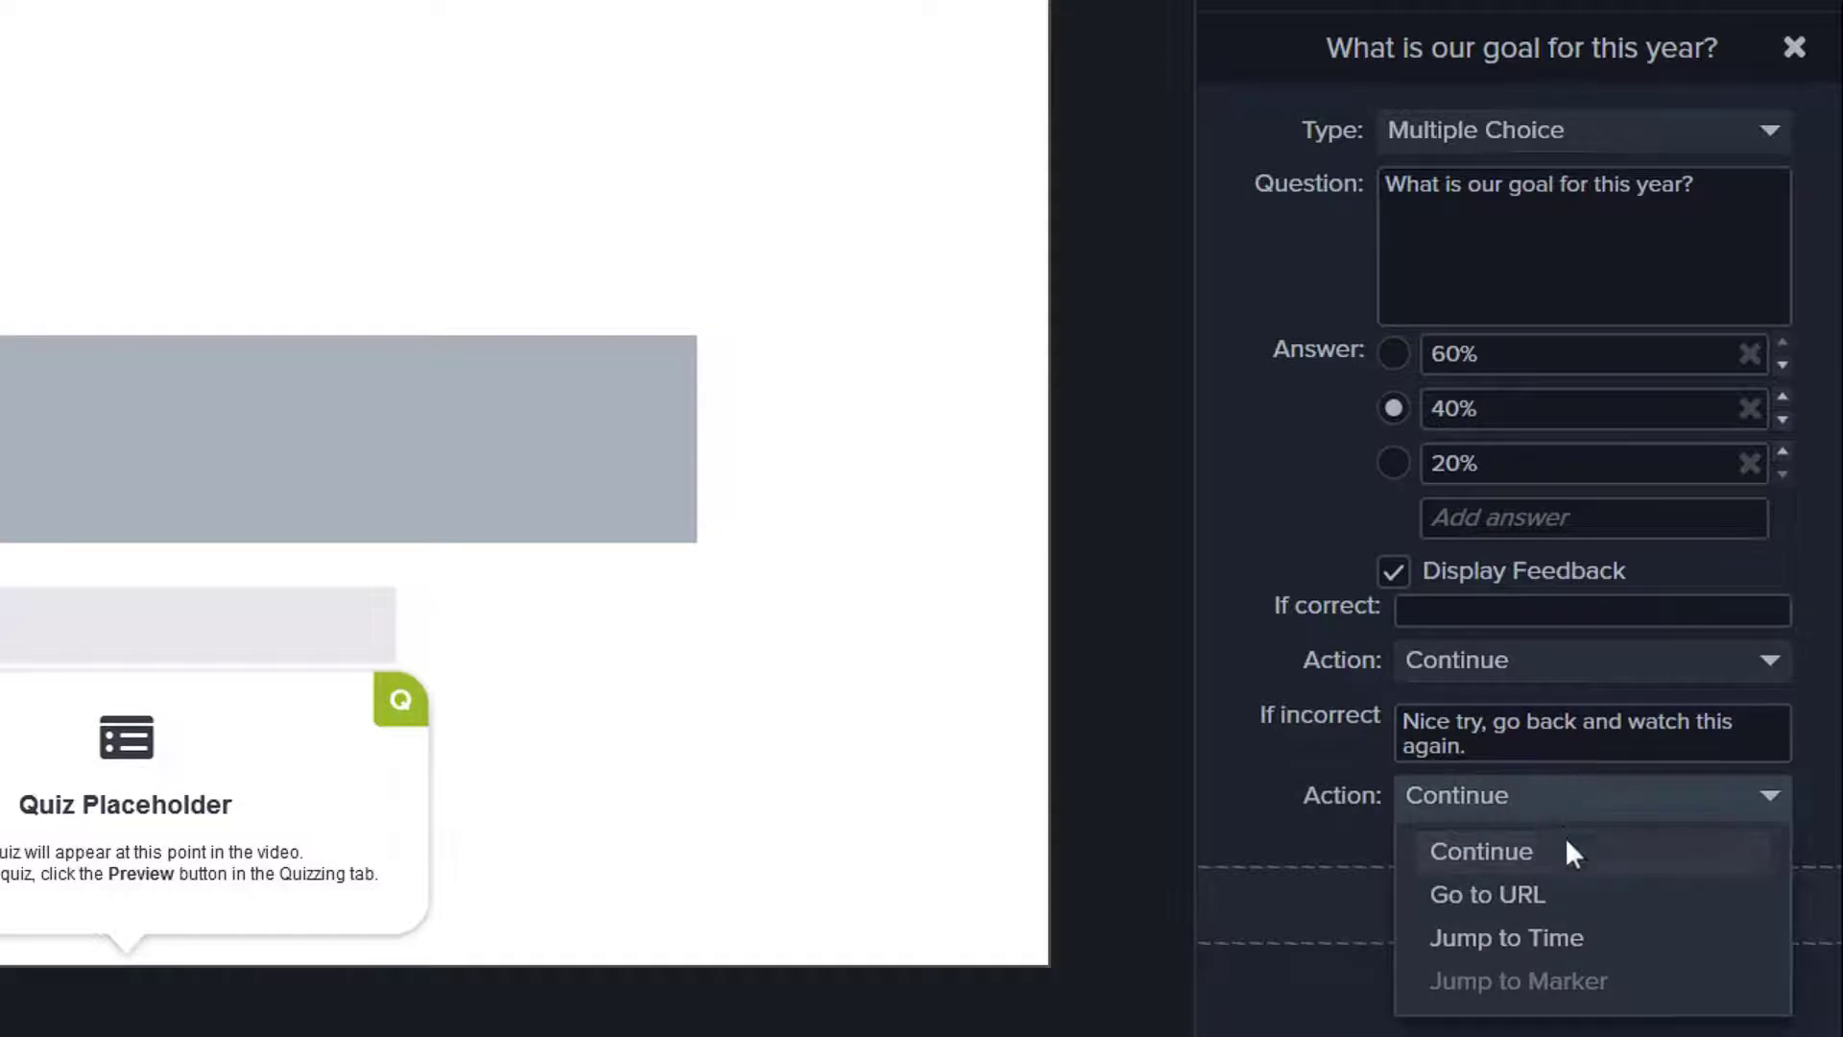
pyautogui.click(1594, 936)
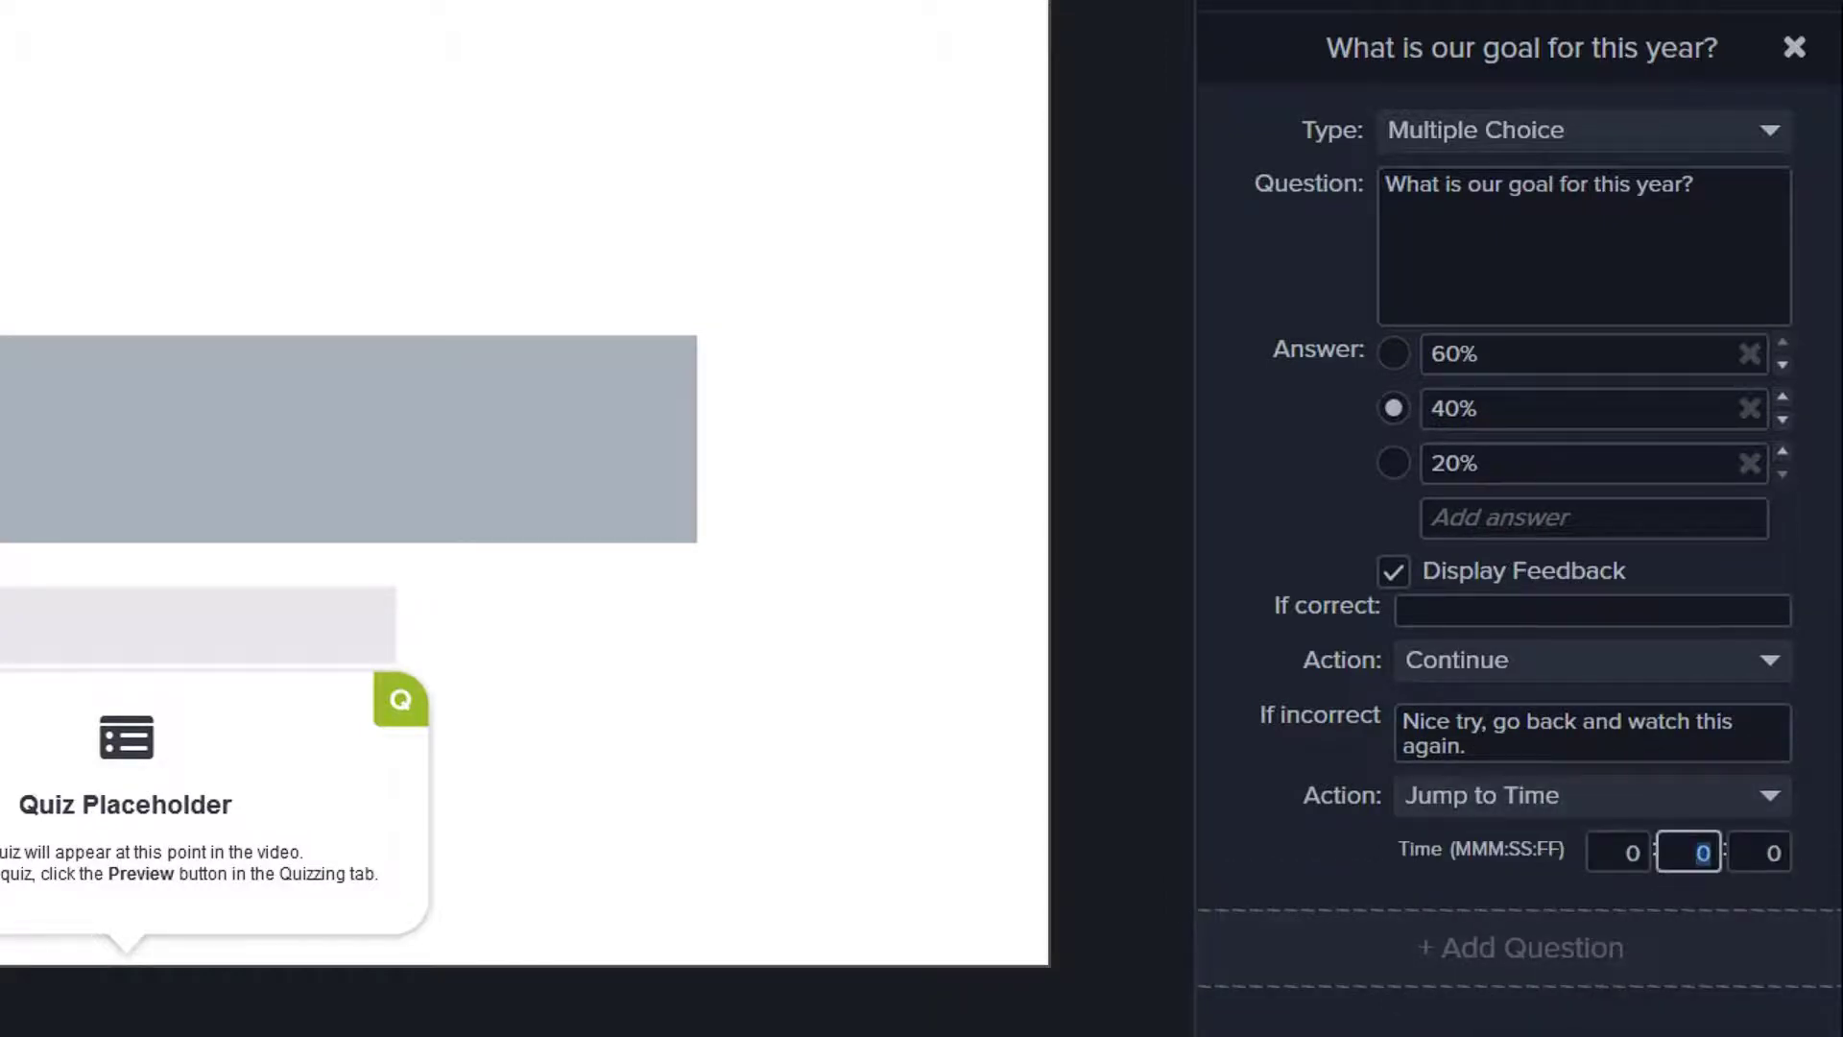
pyautogui.write('20')
# Step: Add a second question to Quiz 1, preview the quiz and close the preview
pyautogui.click(1636, 943)
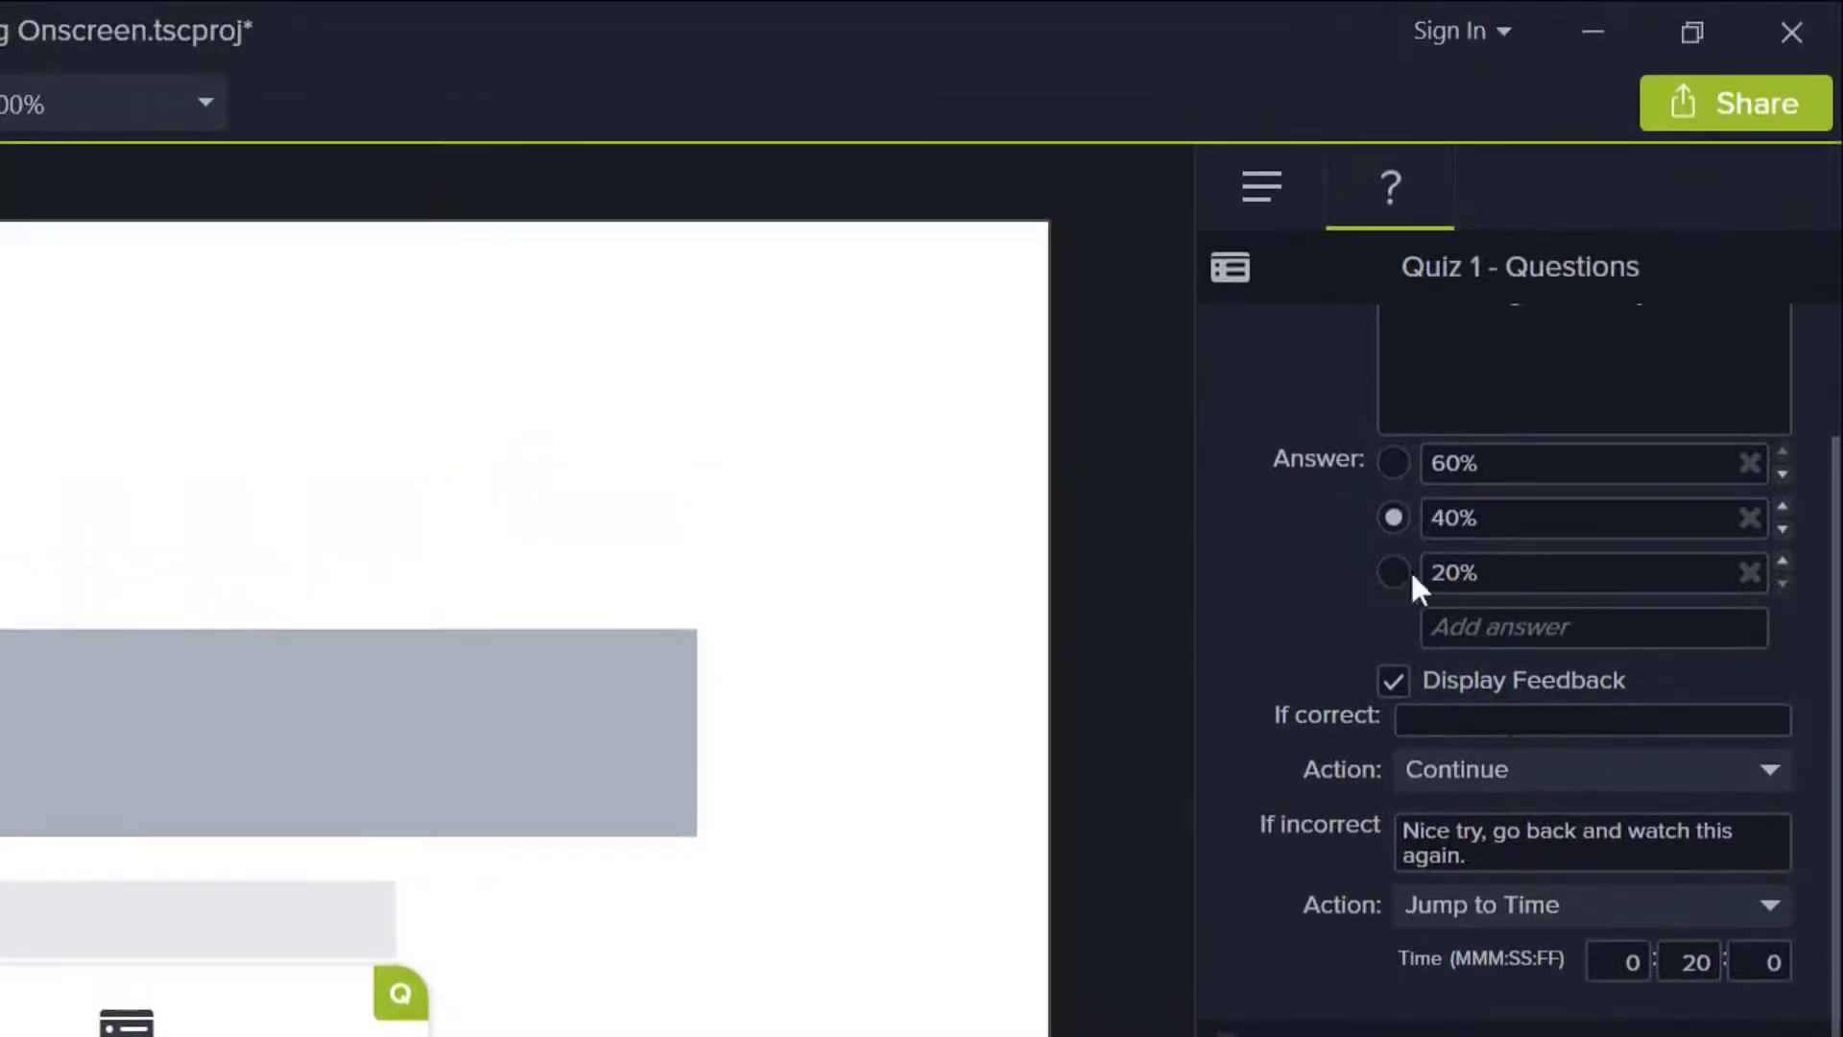
pyautogui.click(1229, 267)
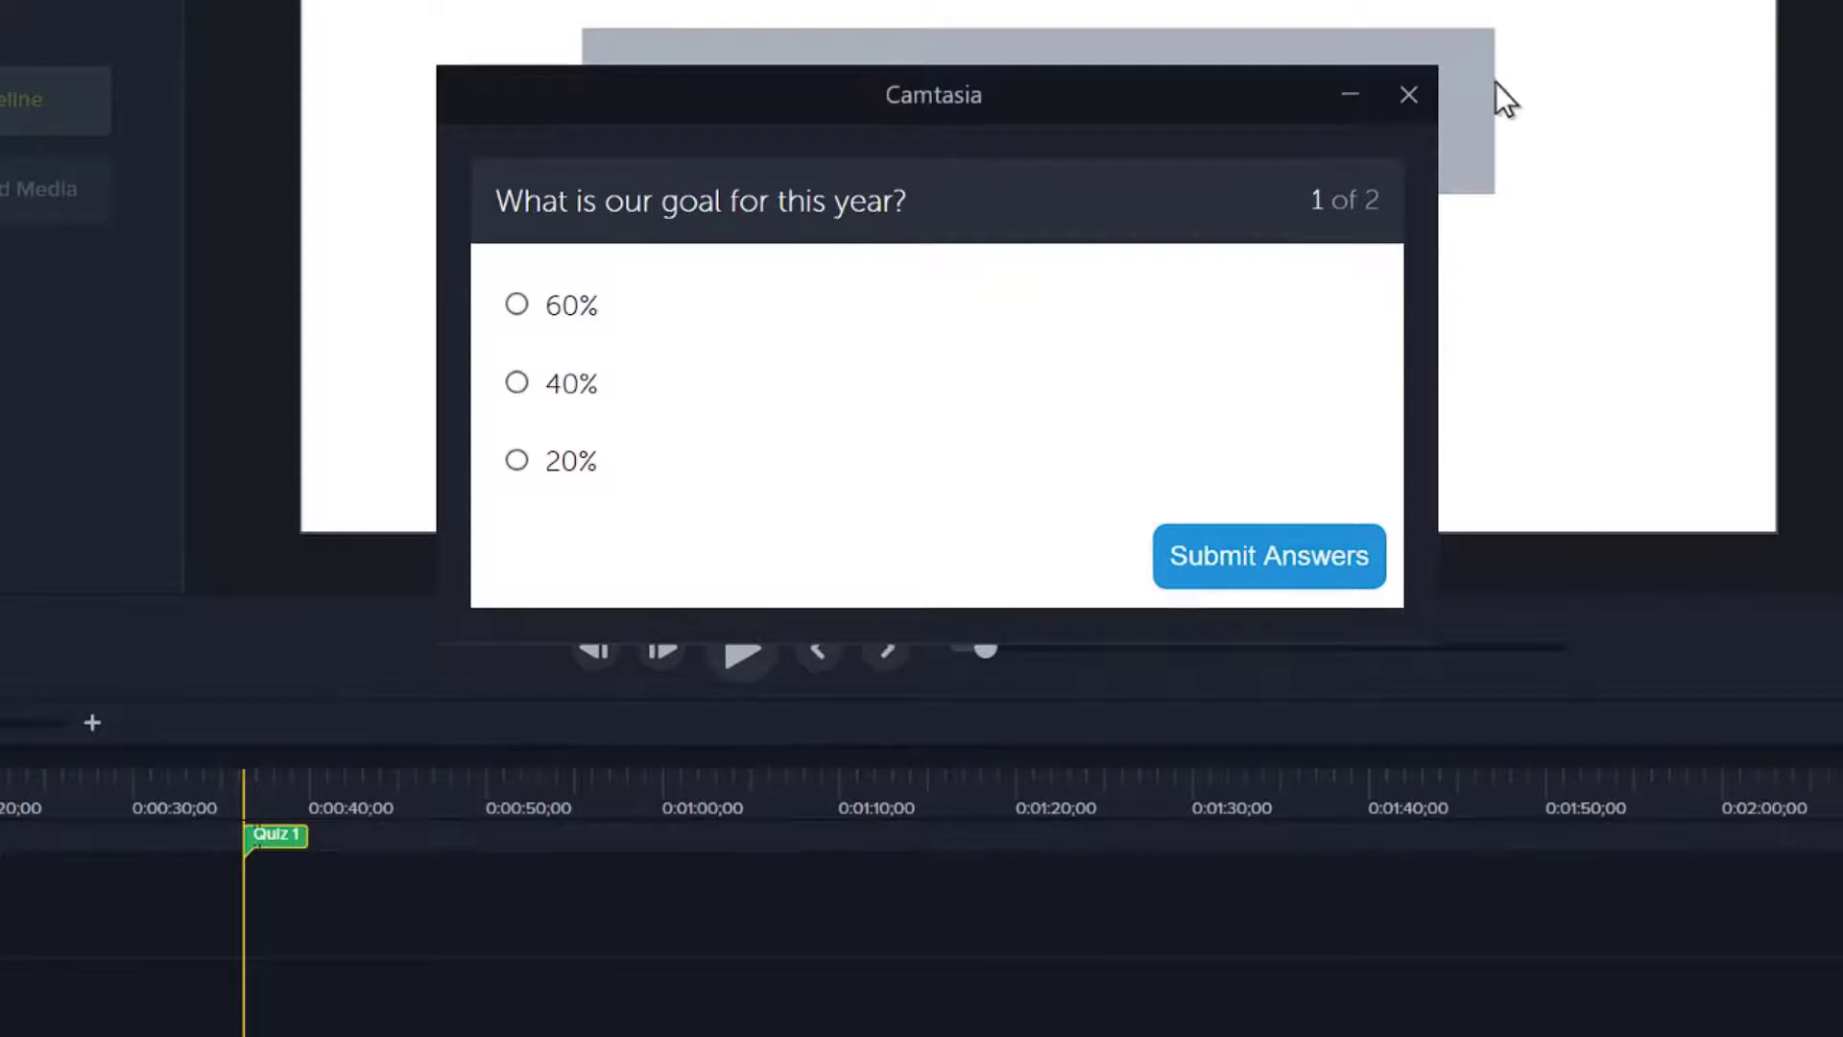
pyautogui.click(1408, 96)
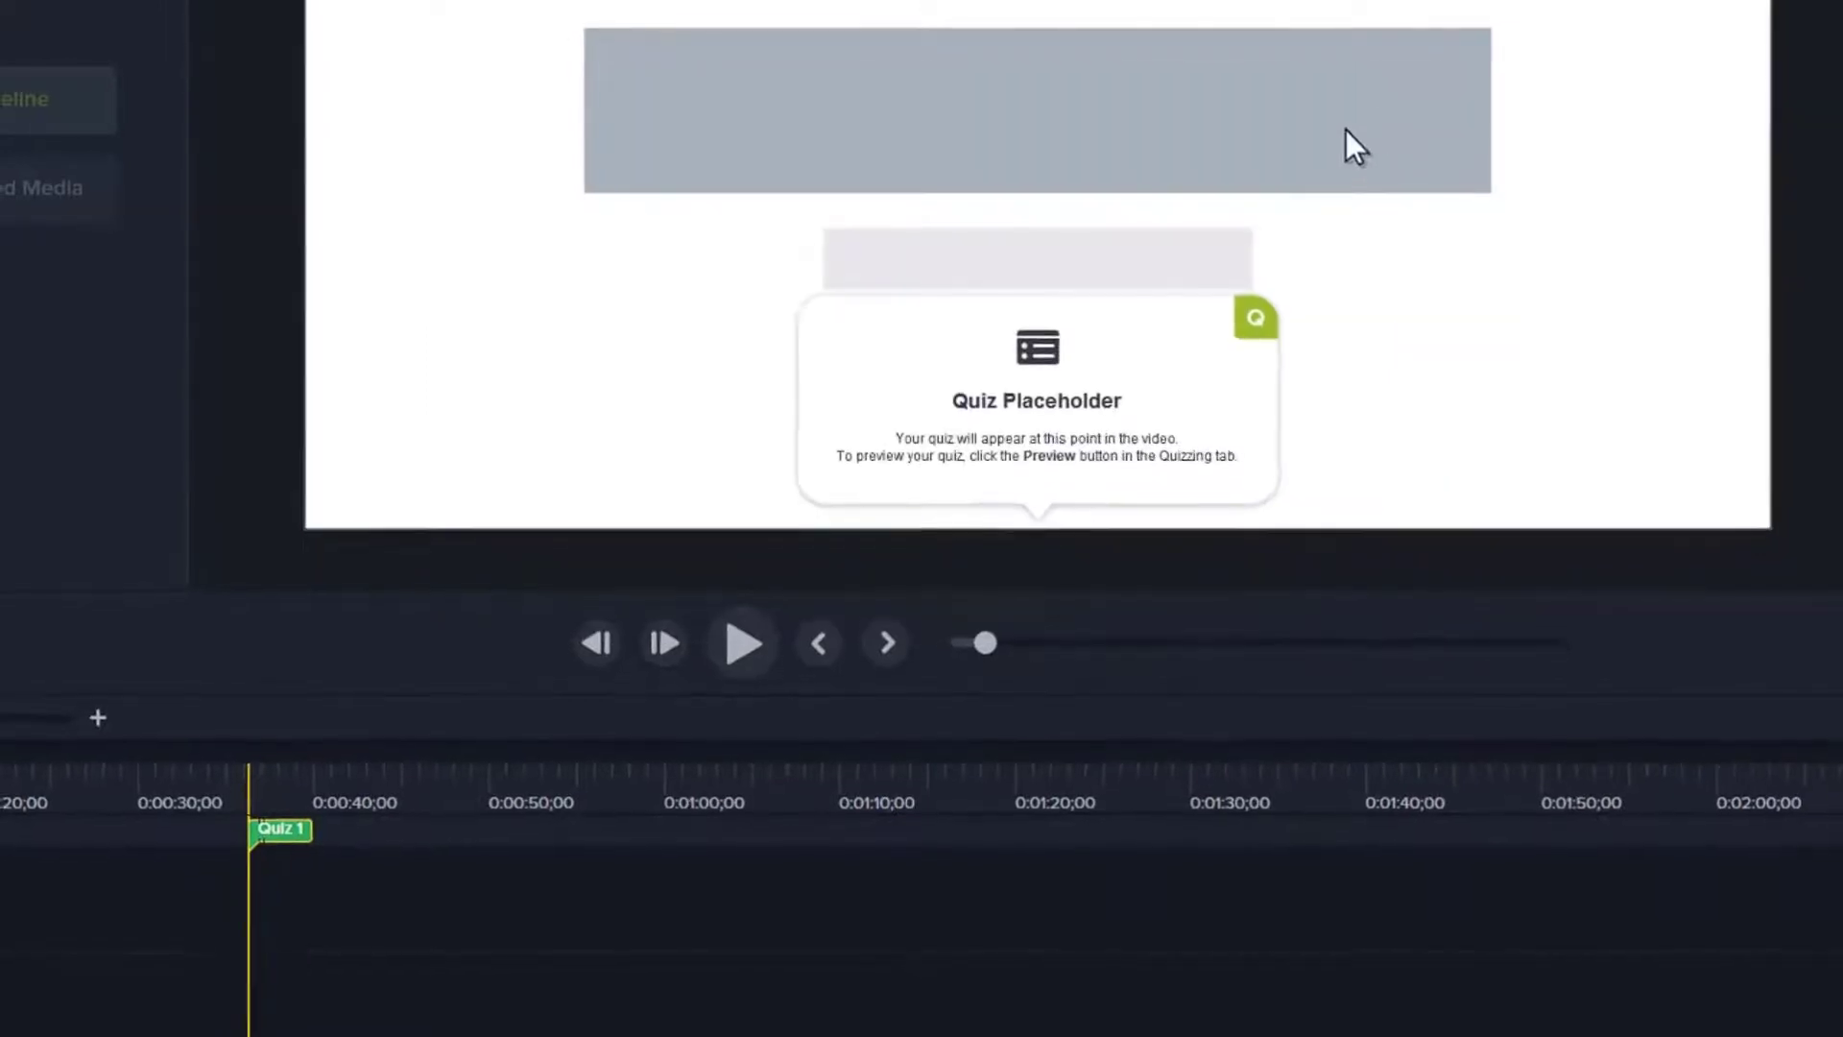
# Step: Move the playhead to 0:00:33;20 and view the options of Quiz 1
pyautogui.moveTo(280, 722)
pyautogui.mouseDown()
pyautogui.moveTo(423, 708)
pyautogui.moveTo(288, 703)
pyautogui.mouseUp()
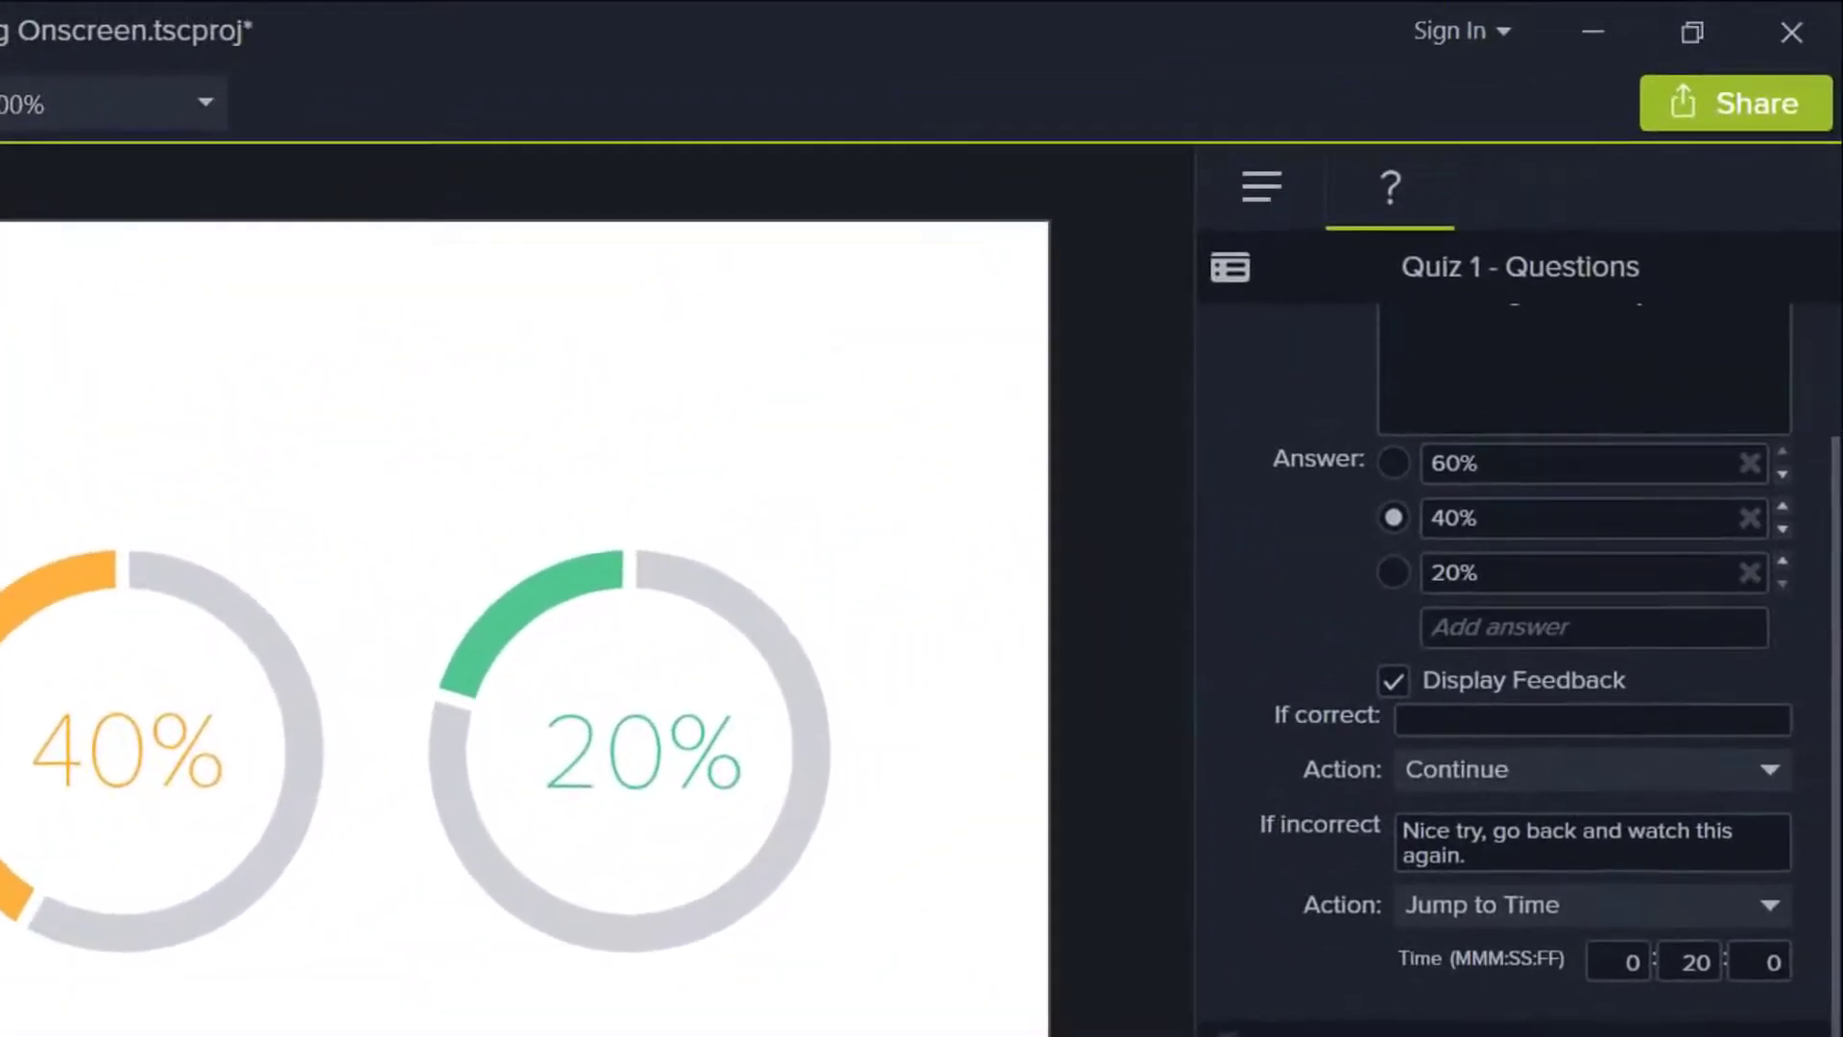
pyautogui.click(1260, 188)
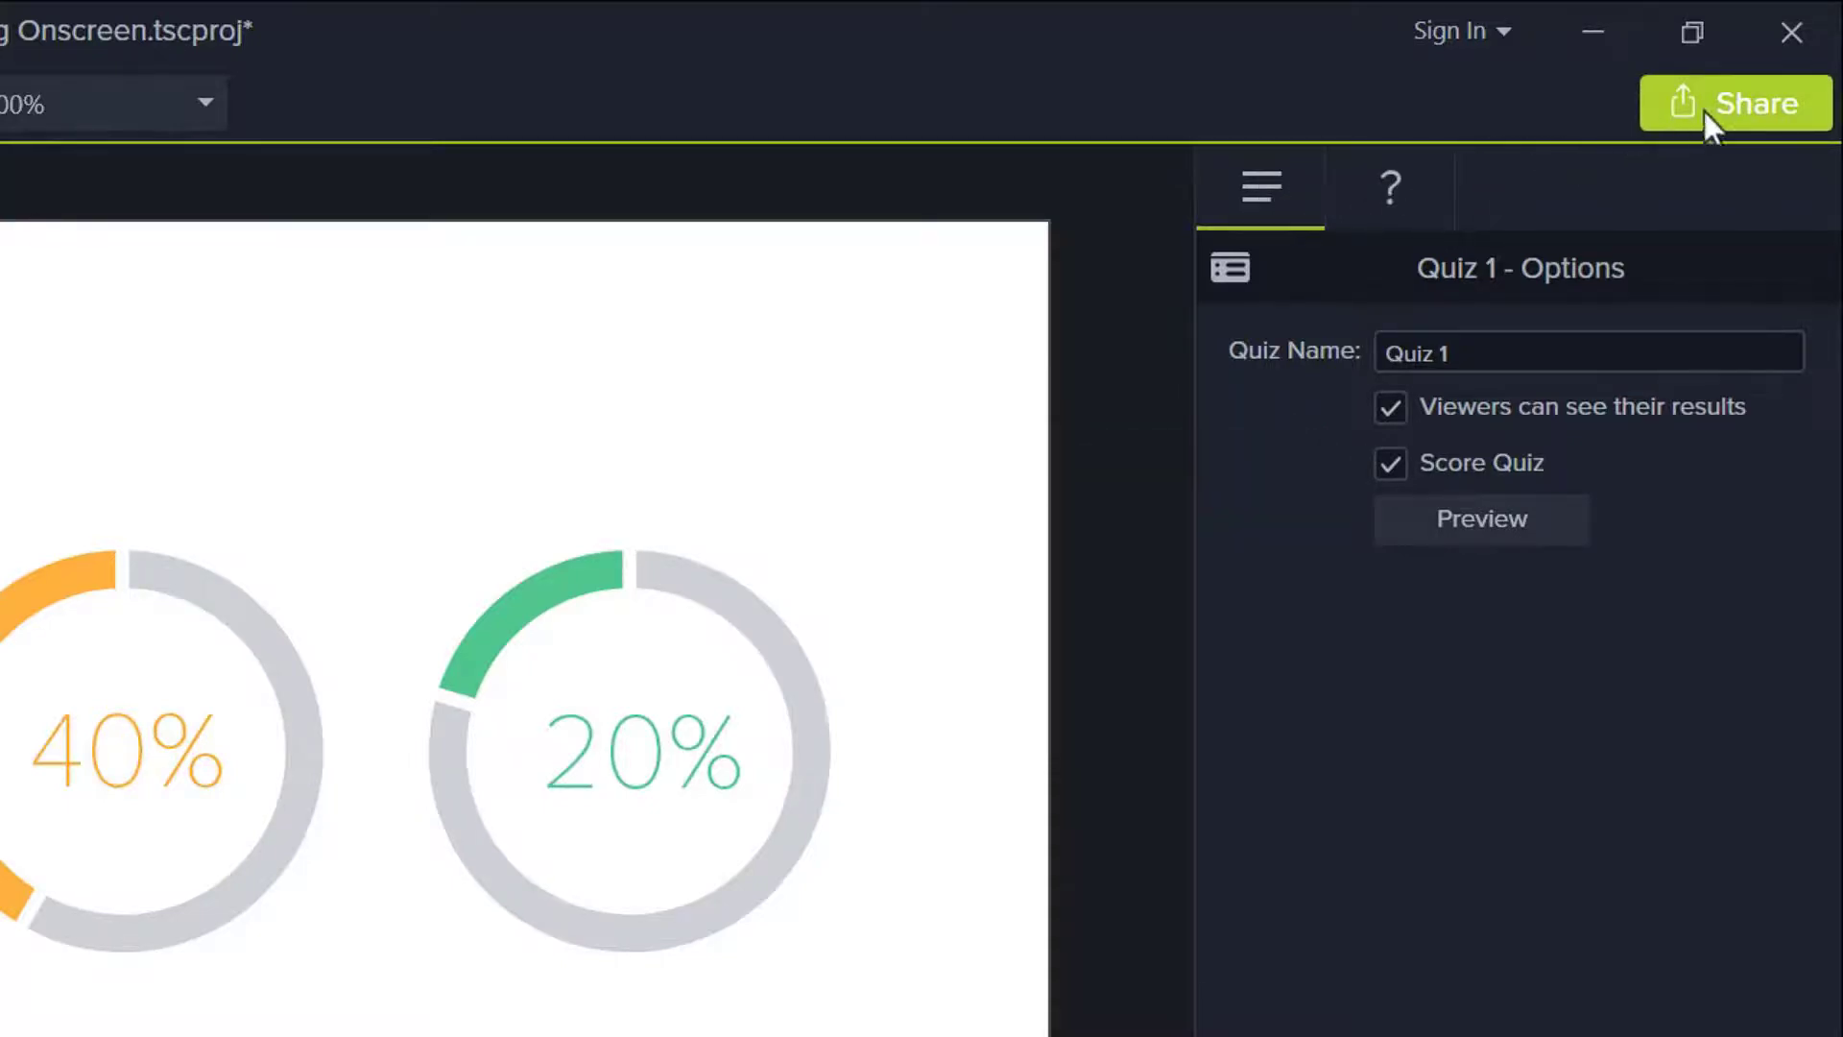
# Step: Start sharing the project as a local file with the custom production settings preset
pyautogui.click(1734, 107)
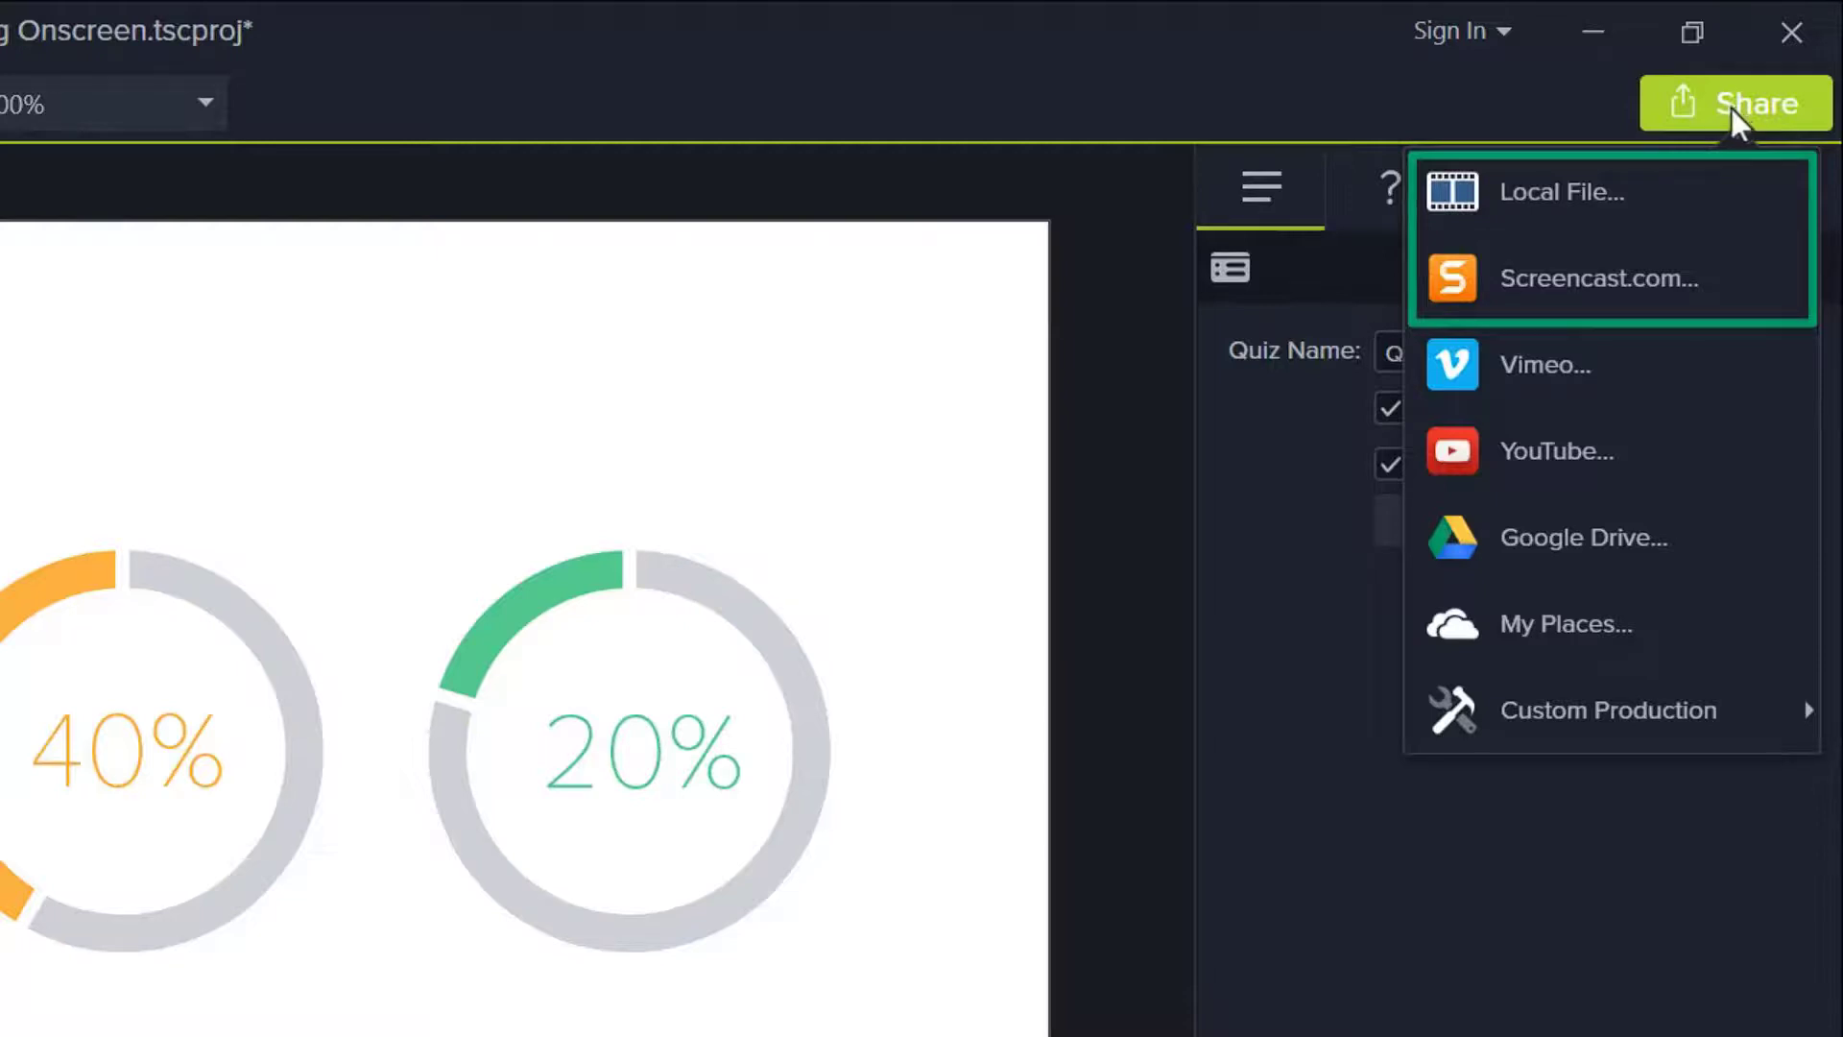
pyautogui.click(1638, 189)
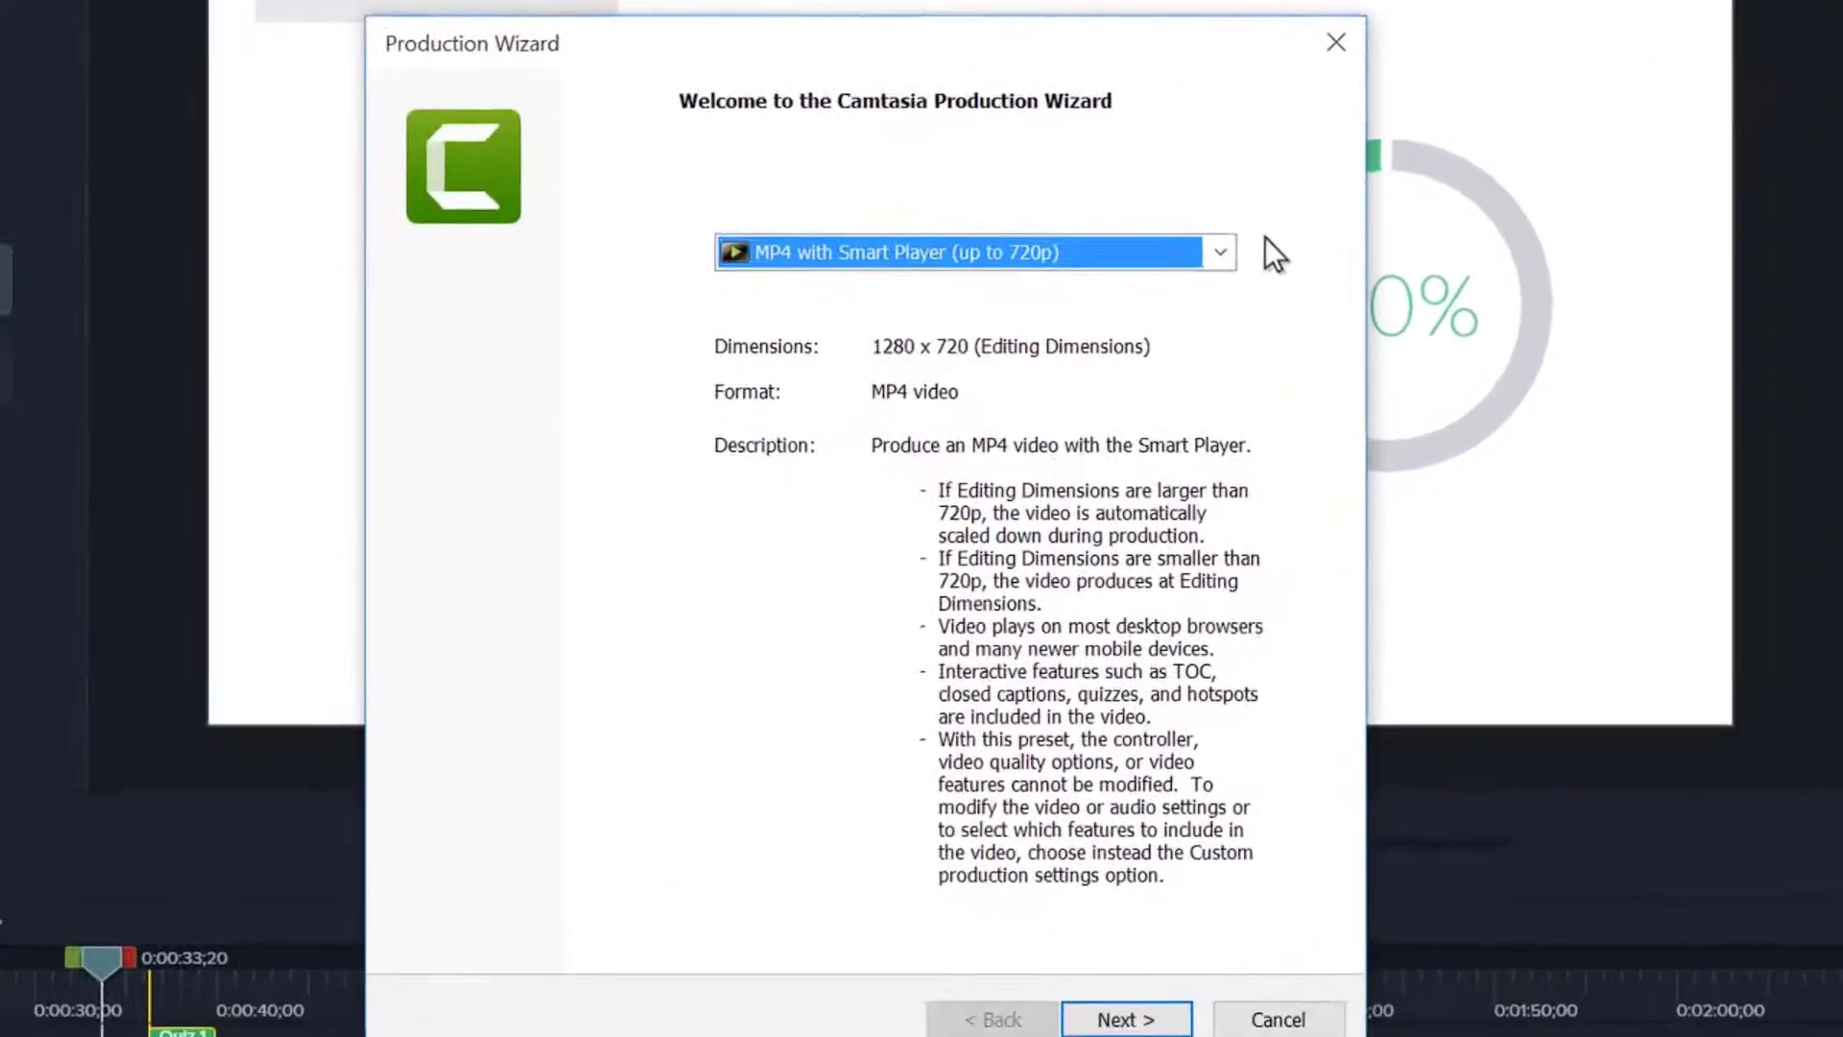
pyautogui.click(957, 397)
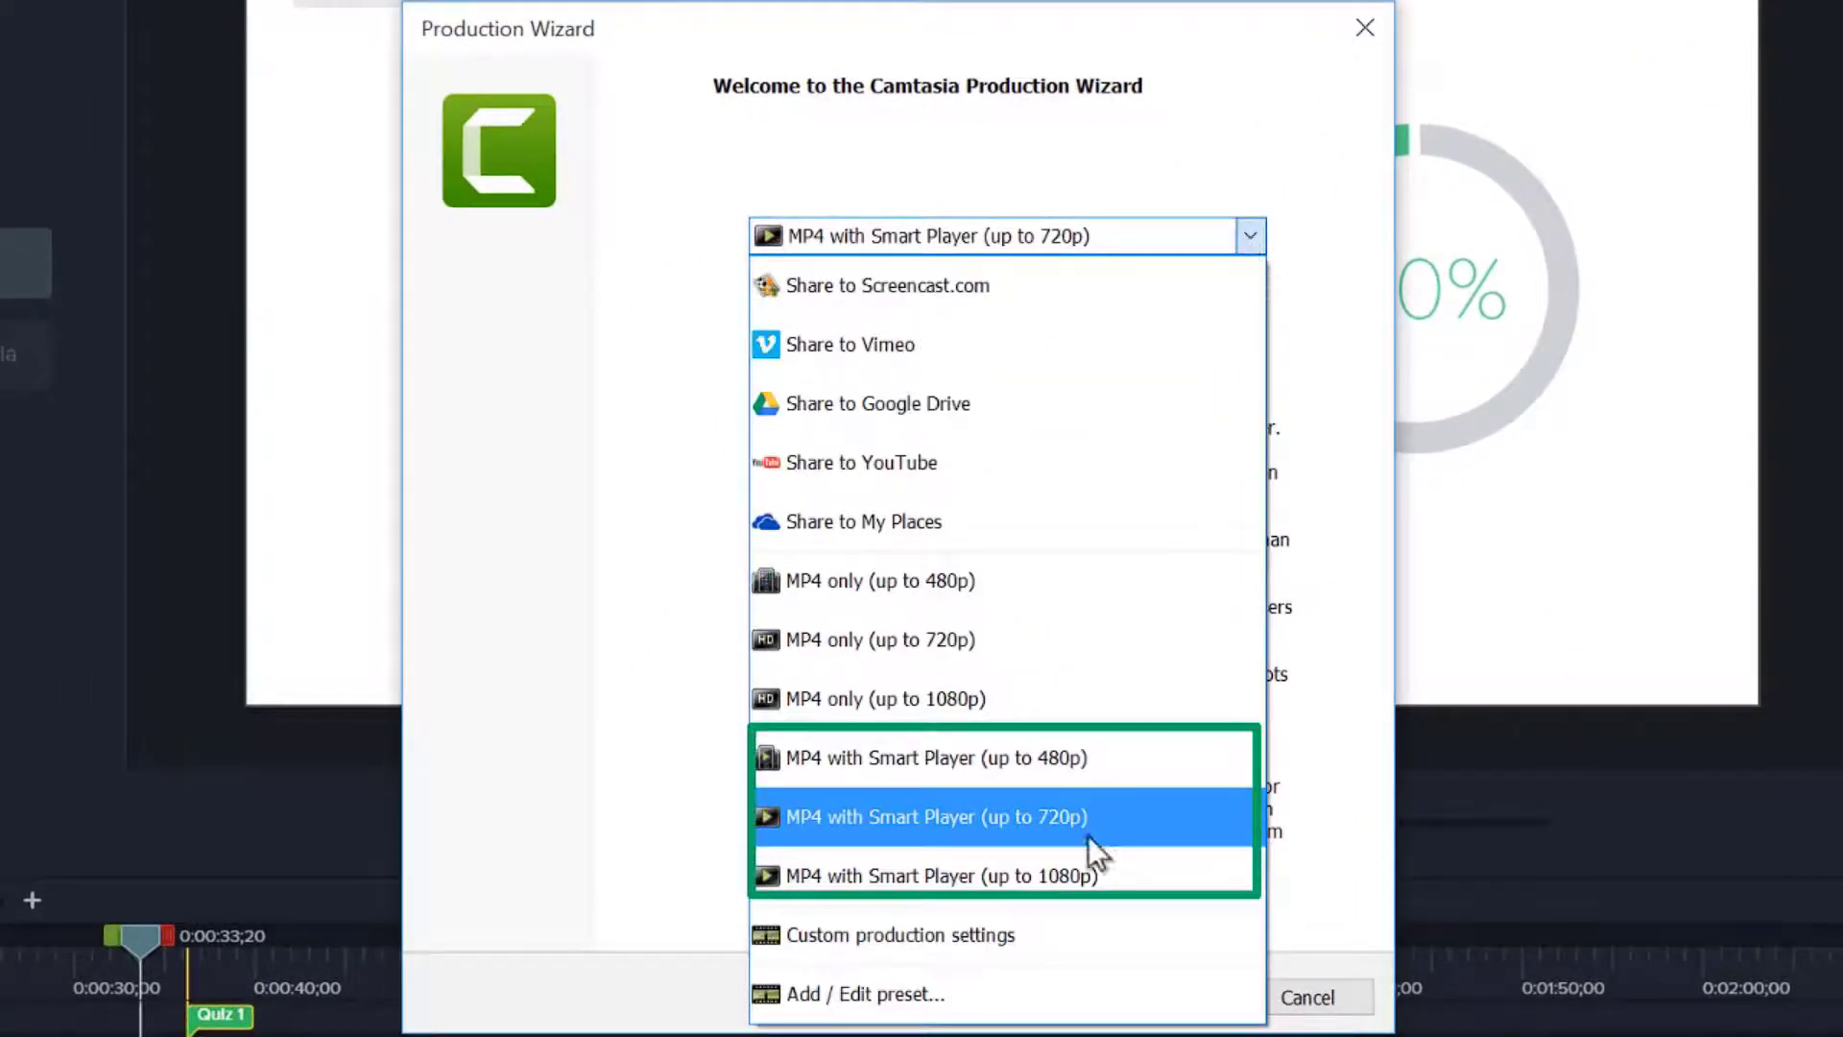
pyautogui.click(1059, 941)
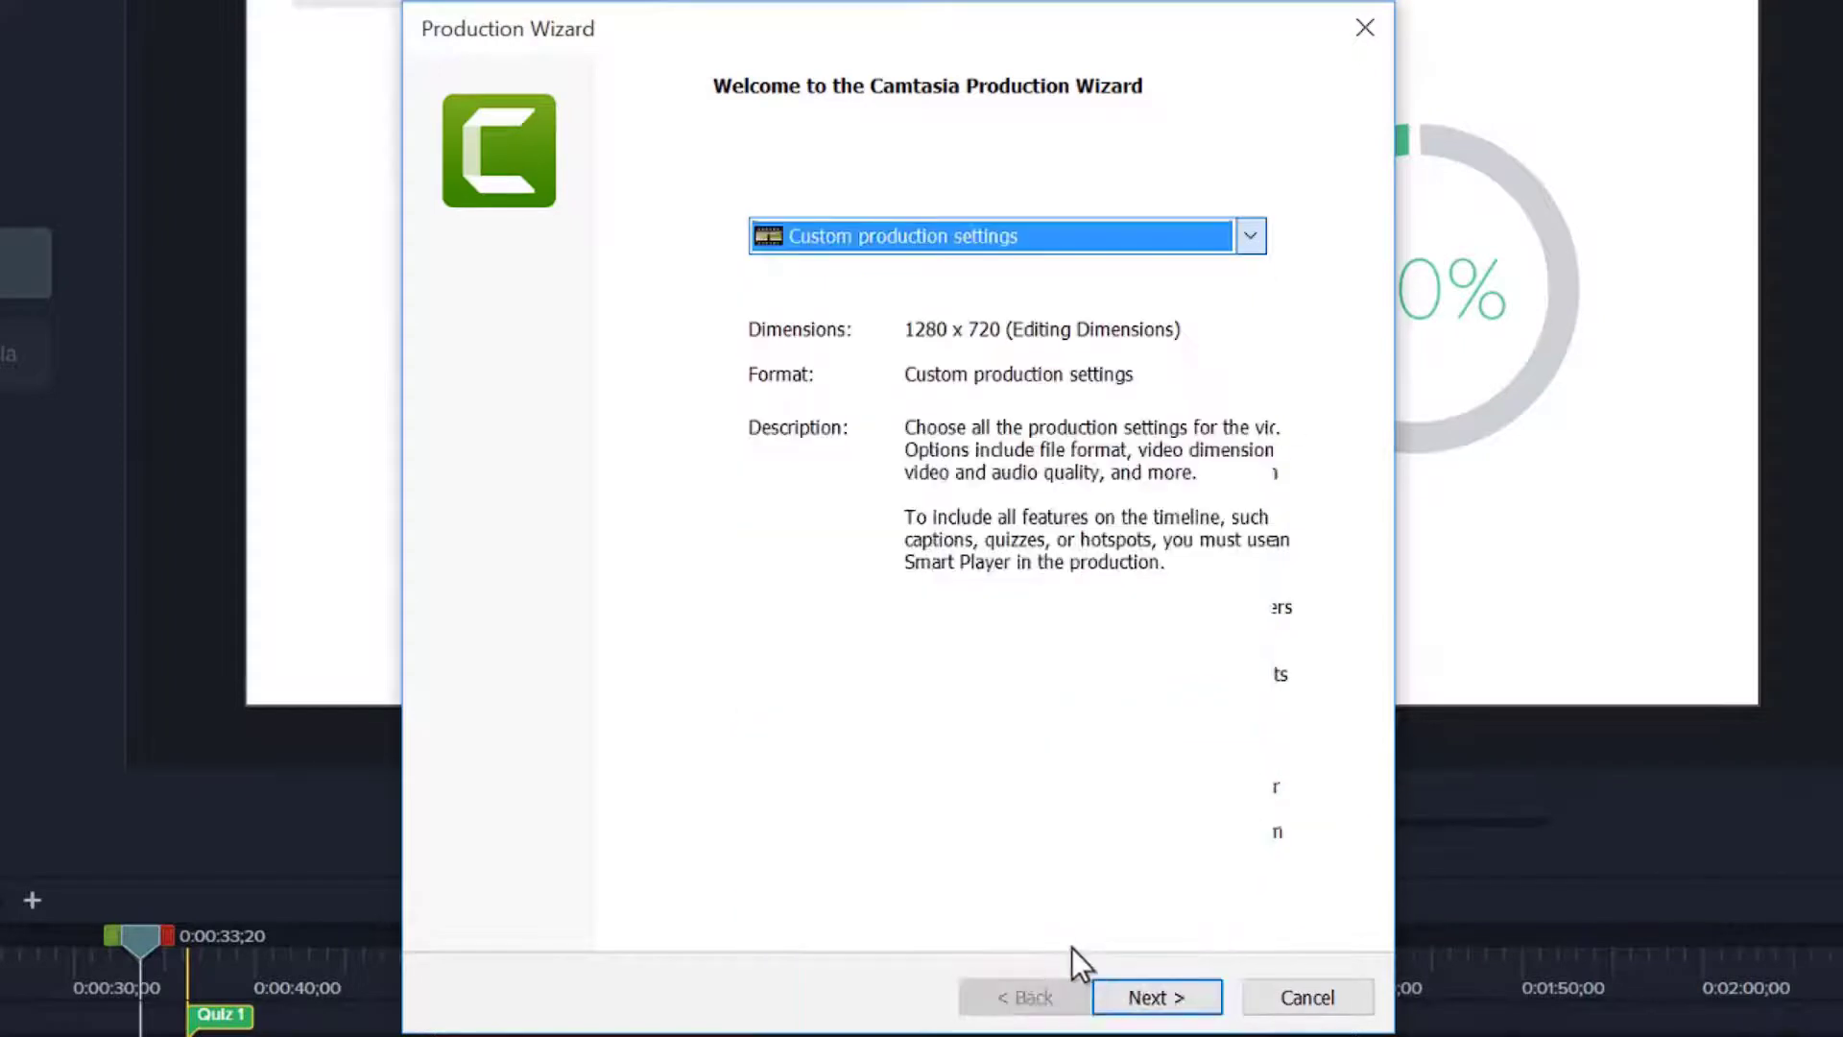
pyautogui.click(1153, 1006)
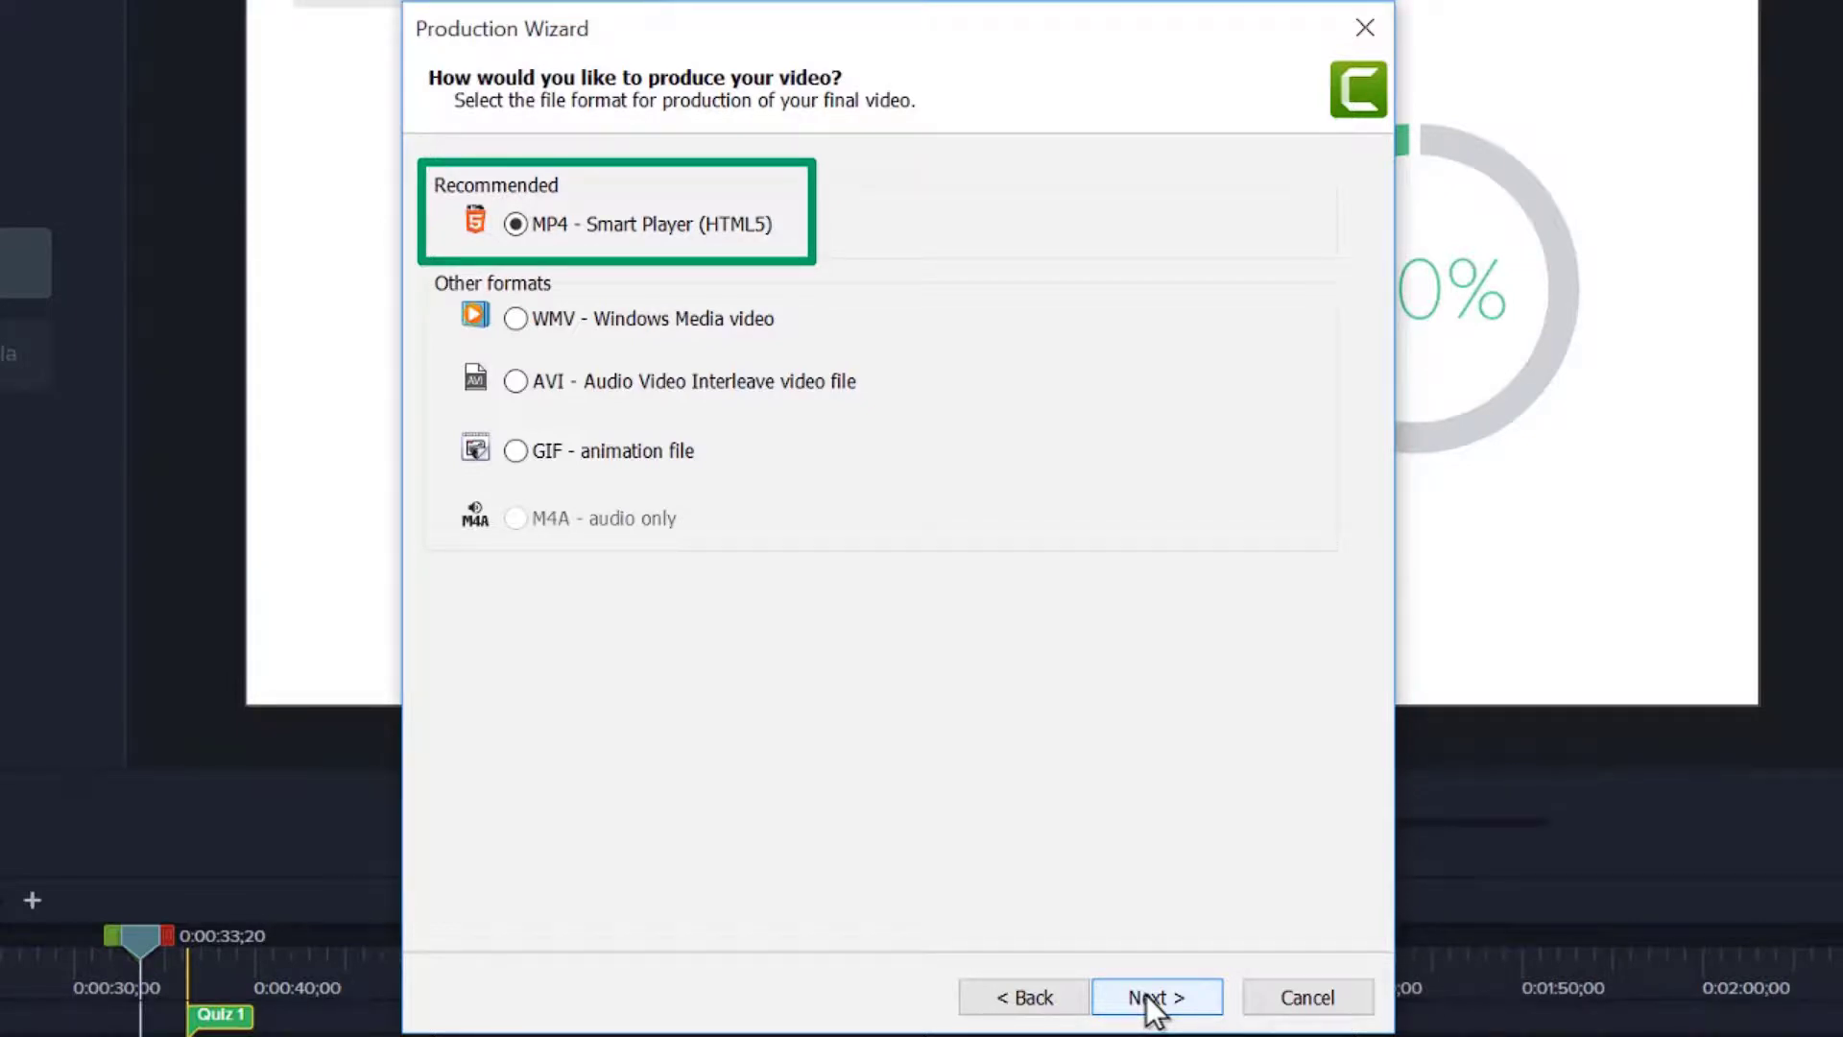
# Step: Accept the MP4 - Smart Player (HTML5) format and default player options, proceeding to the quiz reporting options
pyautogui.click(1153, 998)
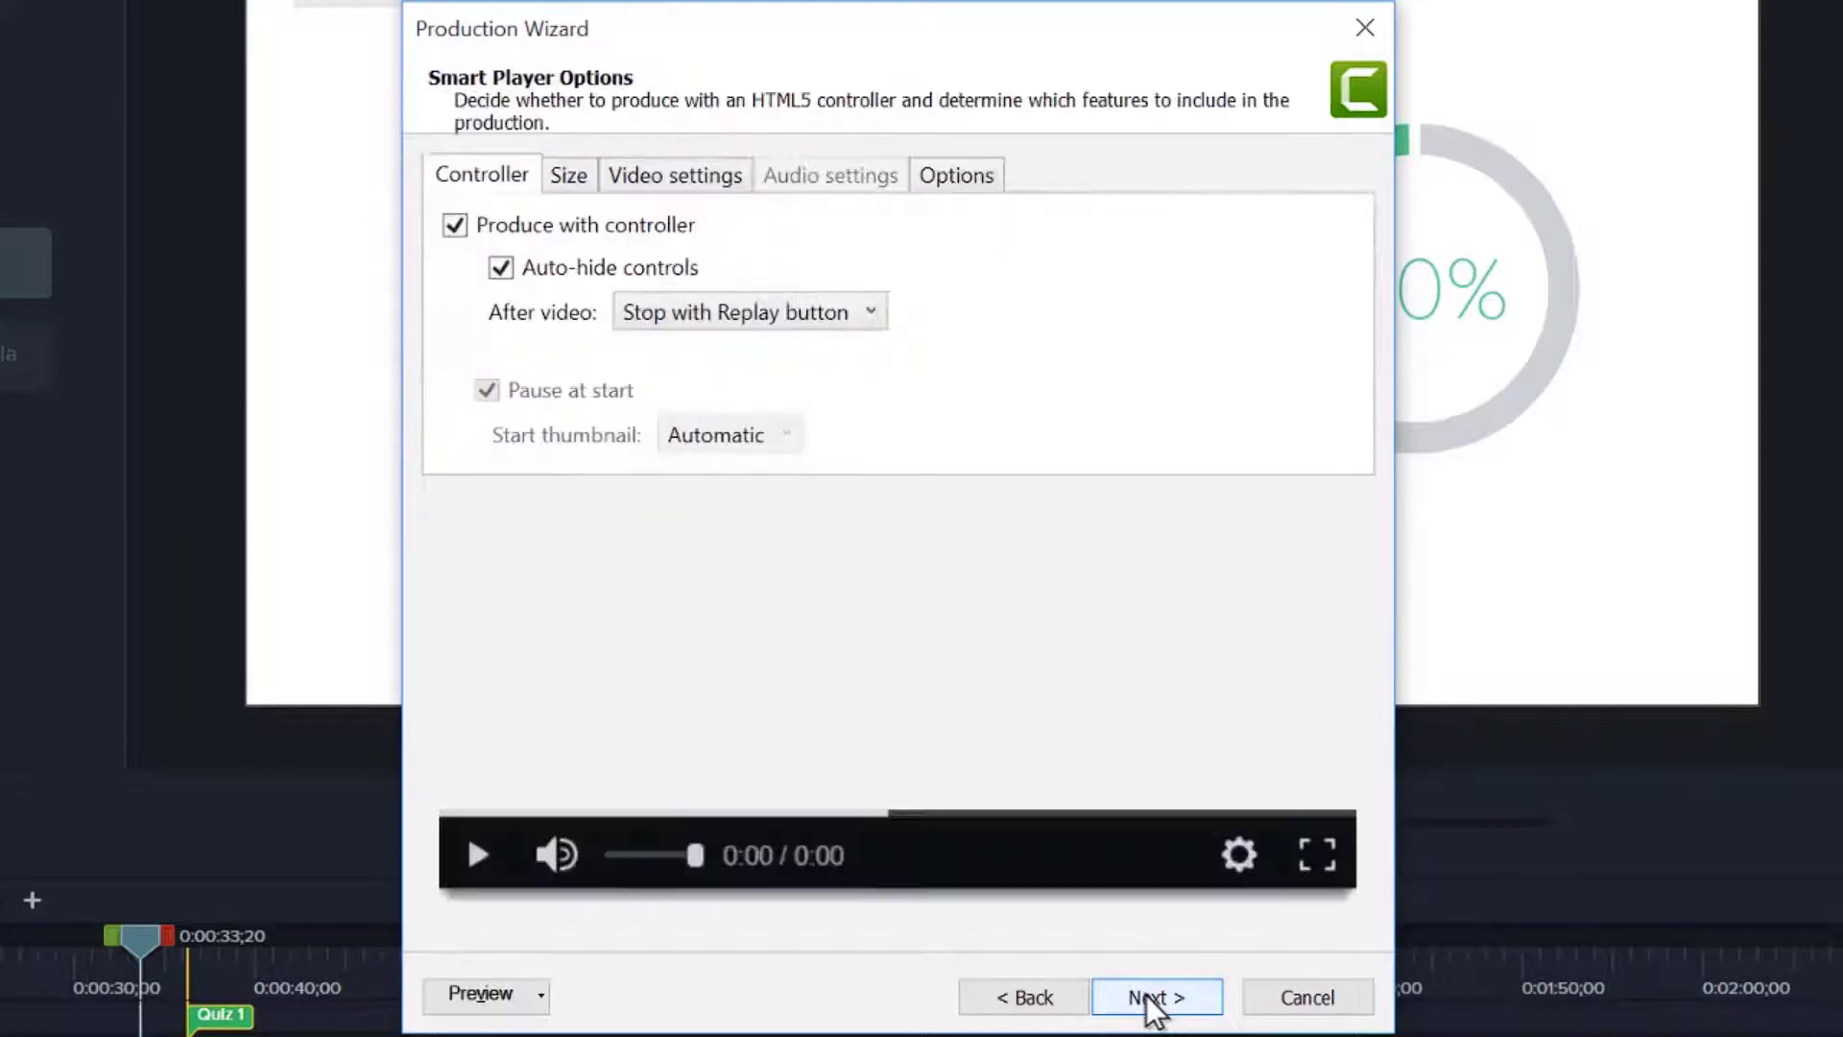
pyautogui.click(1153, 998)
pyautogui.click(1153, 998)
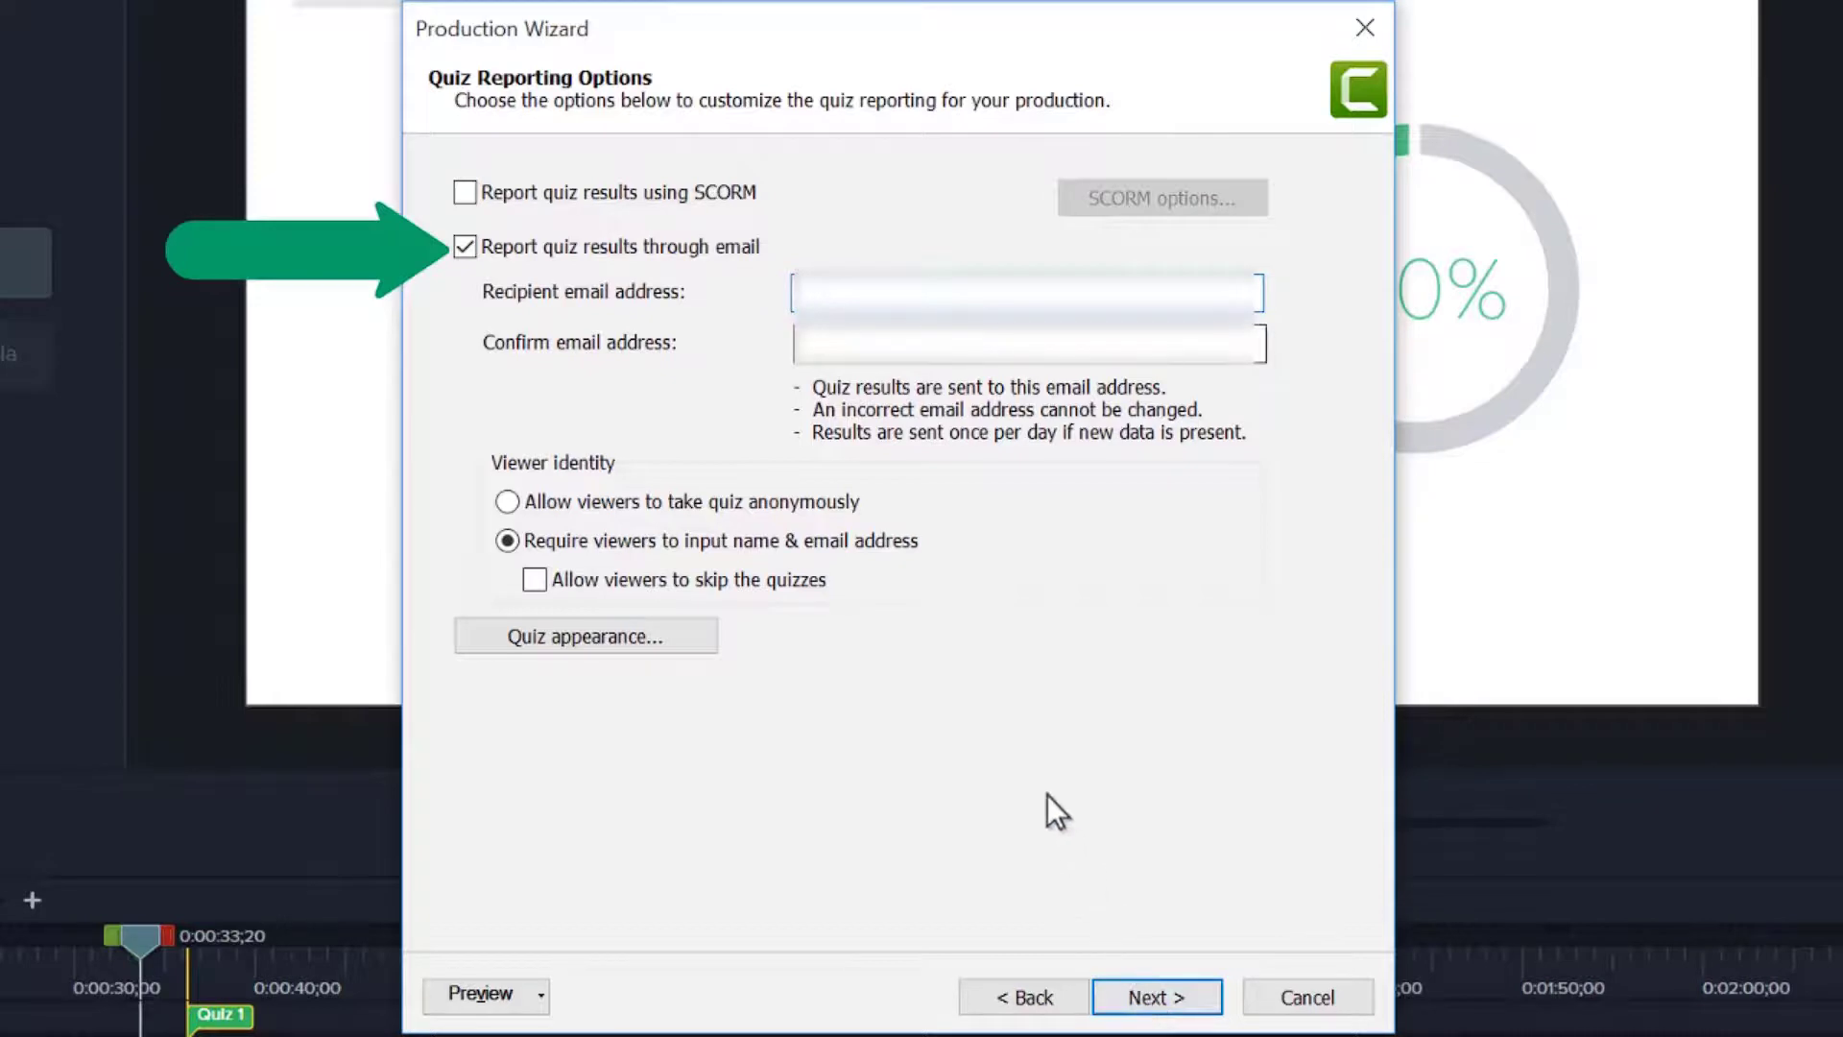
# Step: Enter and confirm the recipient email address for quiz results, and accept the default button labels in the quiz appearance settings
pyautogui.write('someone@example.com')
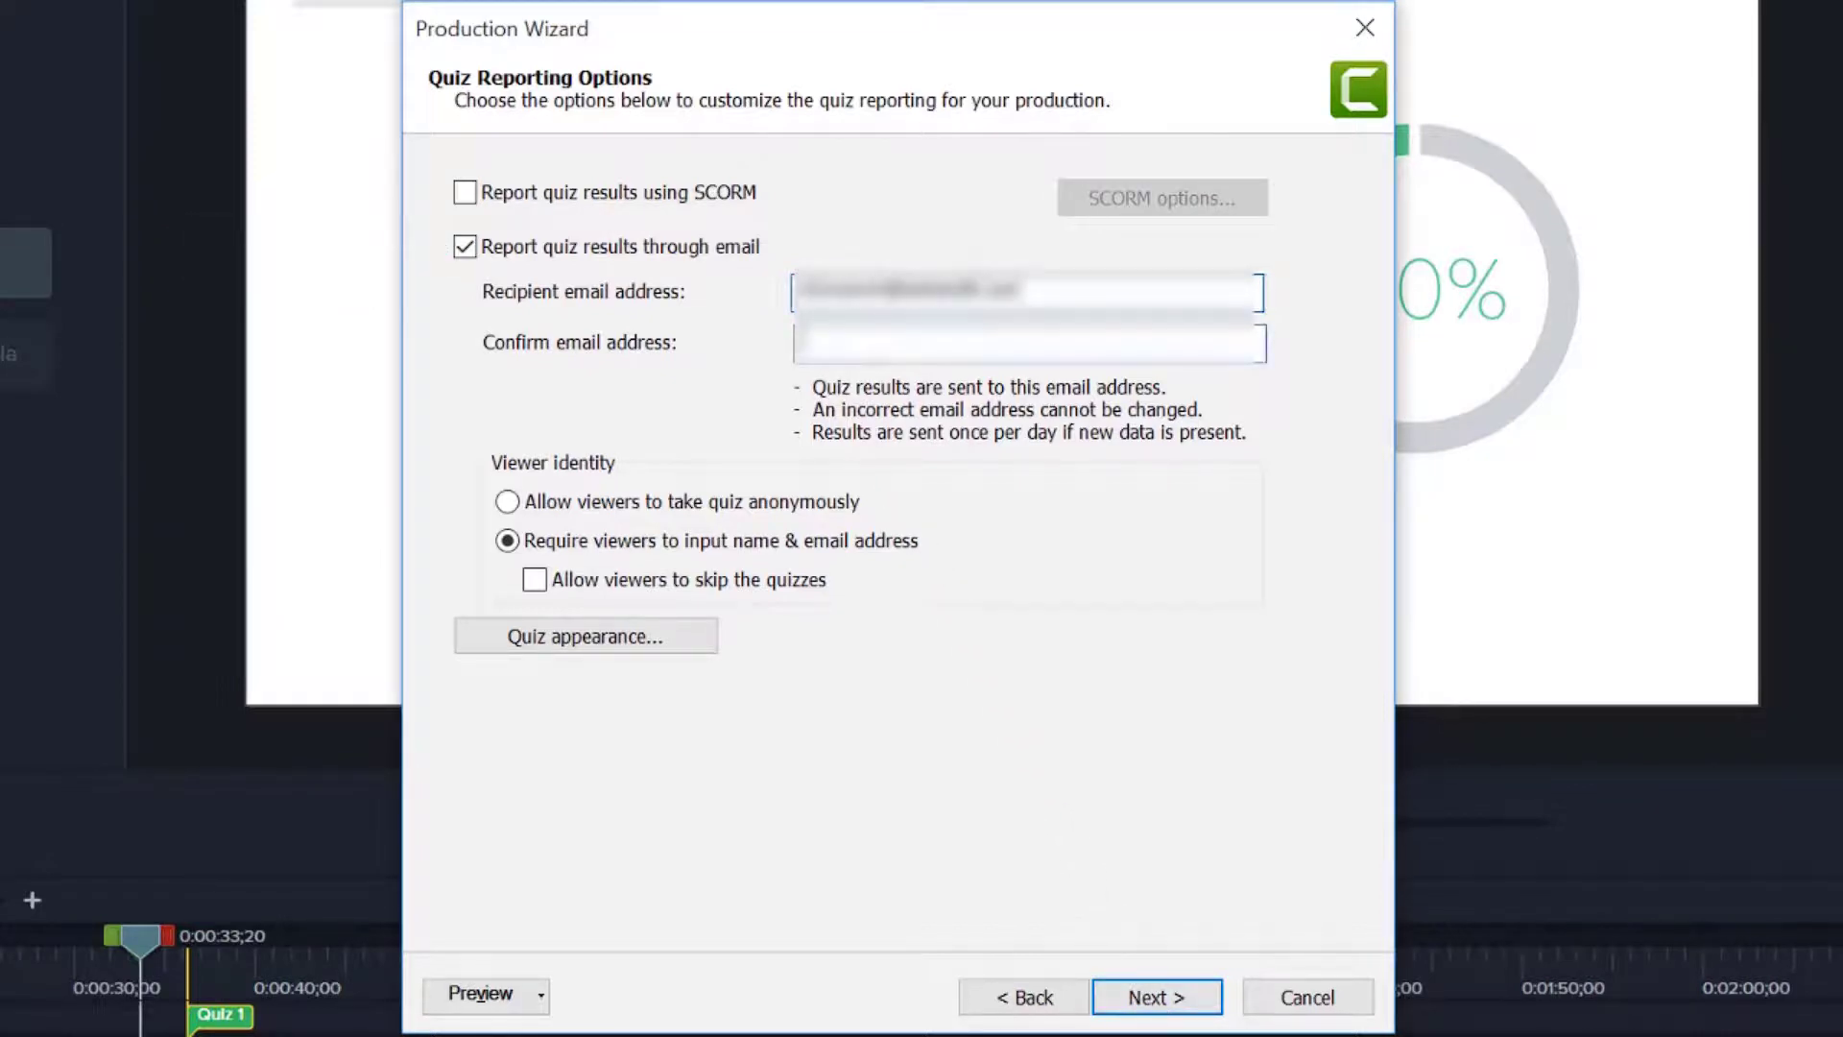
pyautogui.press('Tab')
pyautogui.write('someone@example.comample.com')
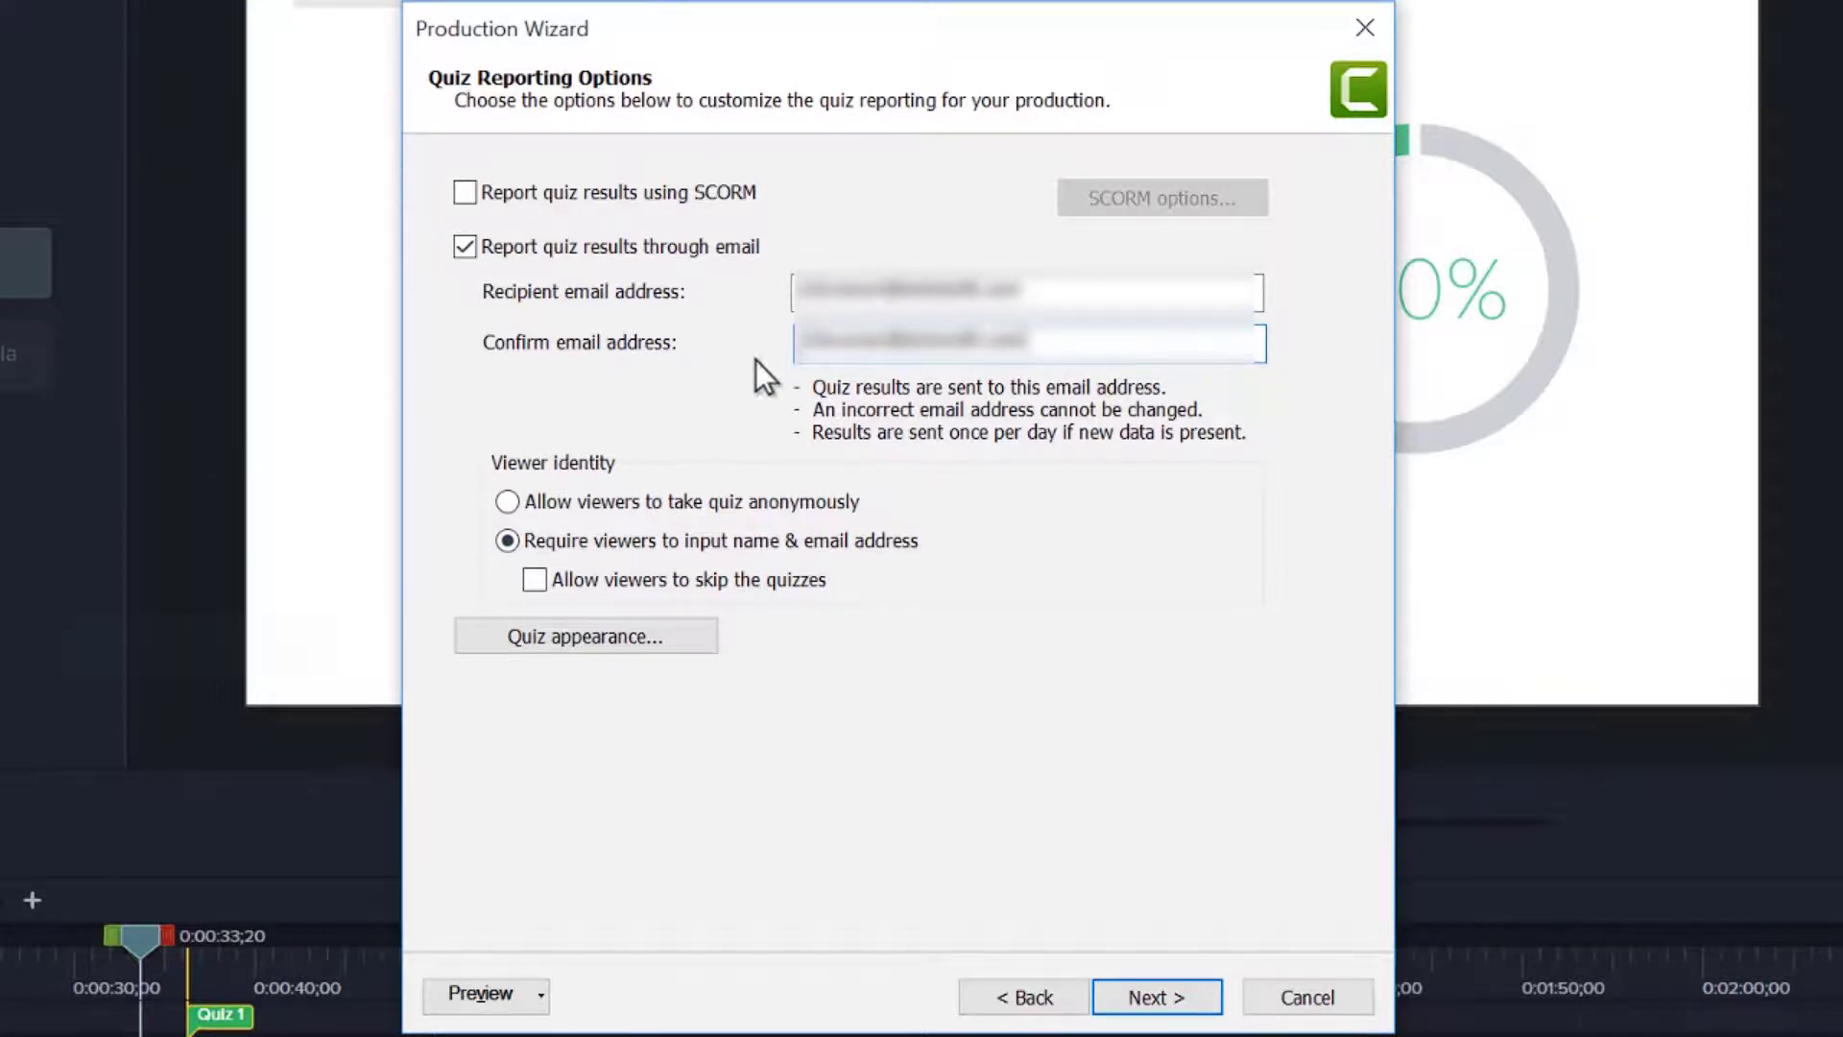
pyautogui.click(579, 637)
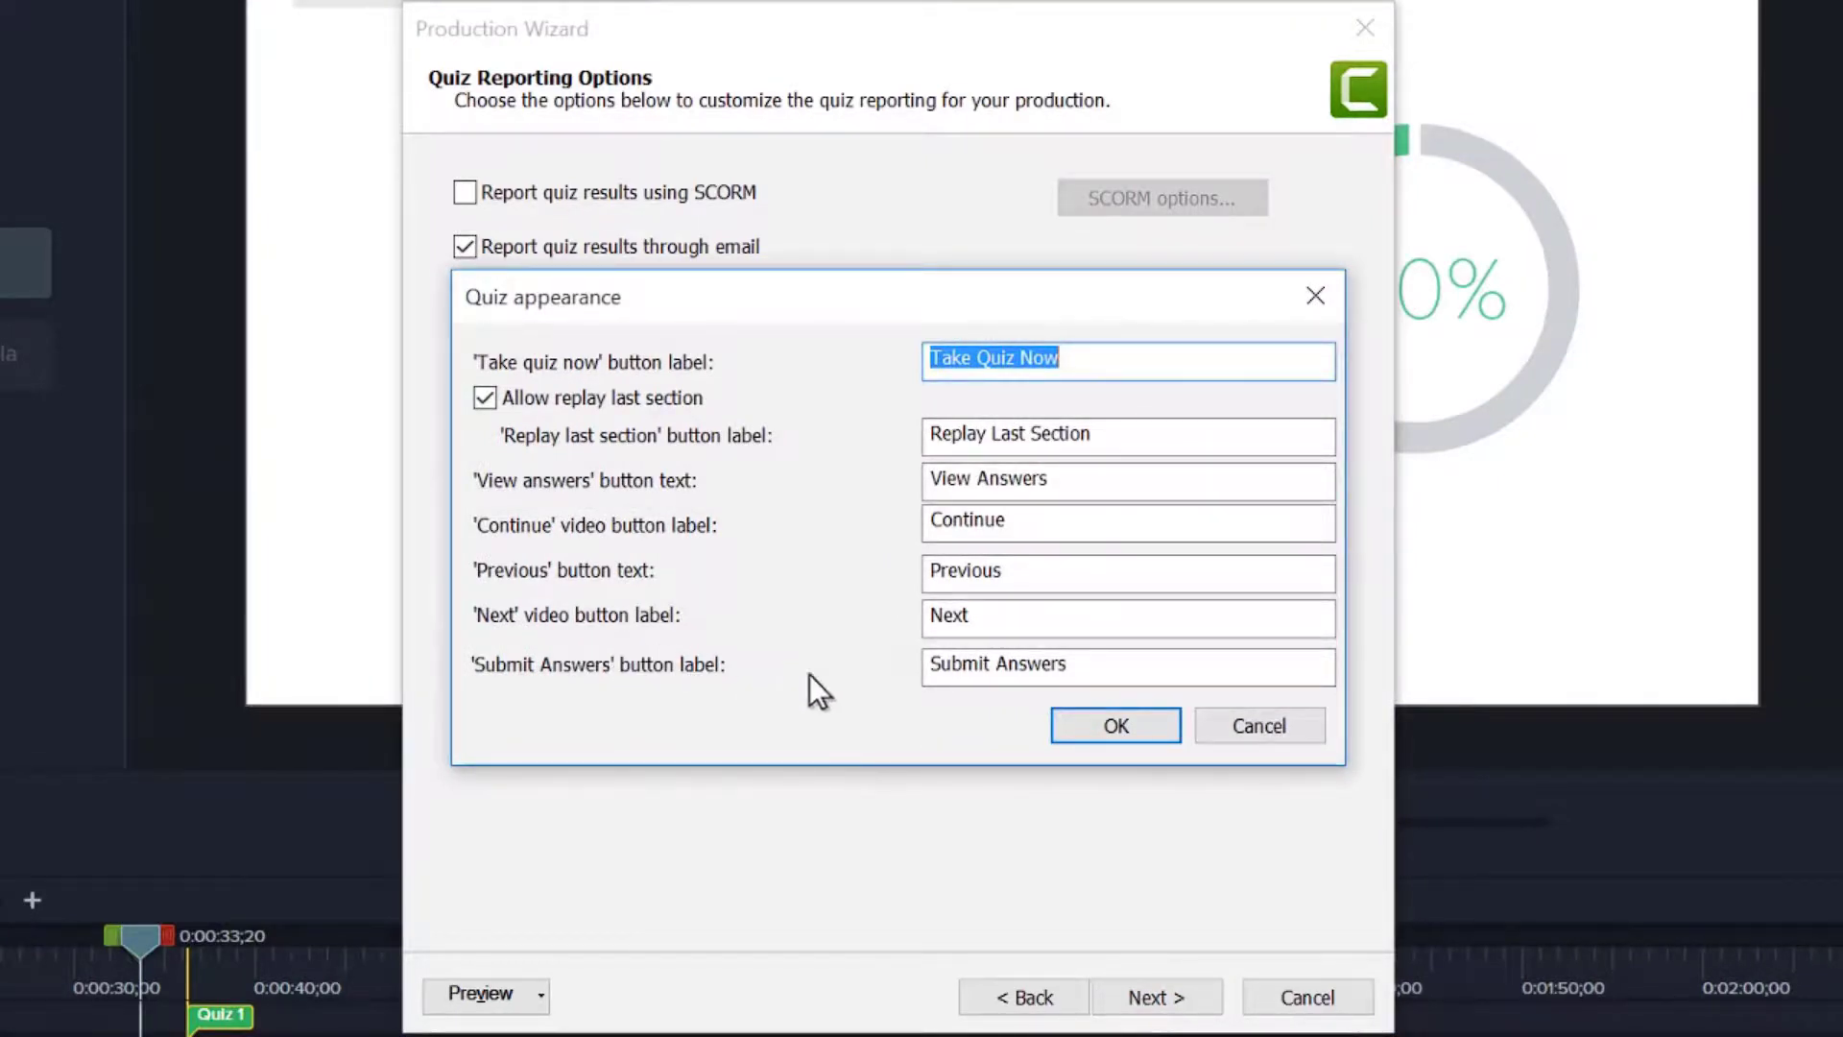
pyautogui.click(1113, 726)
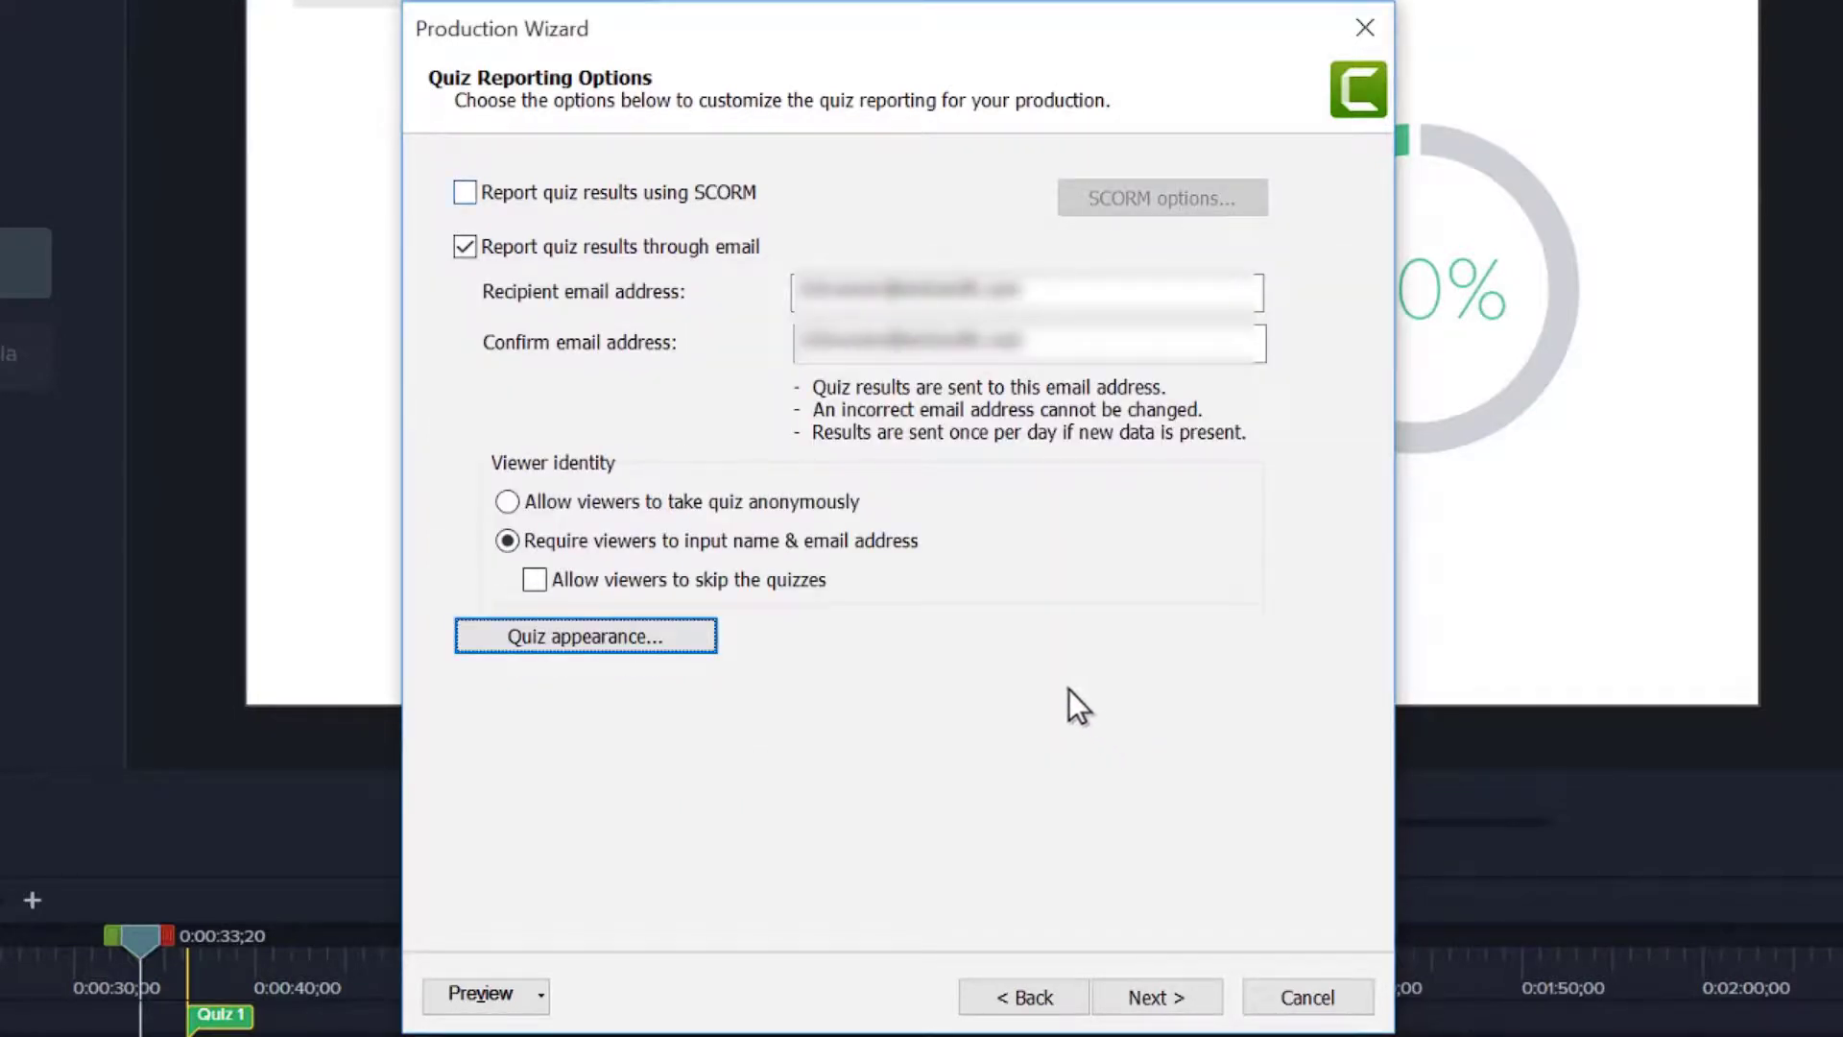
# Step: Enable reporting quiz results using SCORM, accept the default manifest options and proceed past the quiz reporting options
pyautogui.click(464, 193)
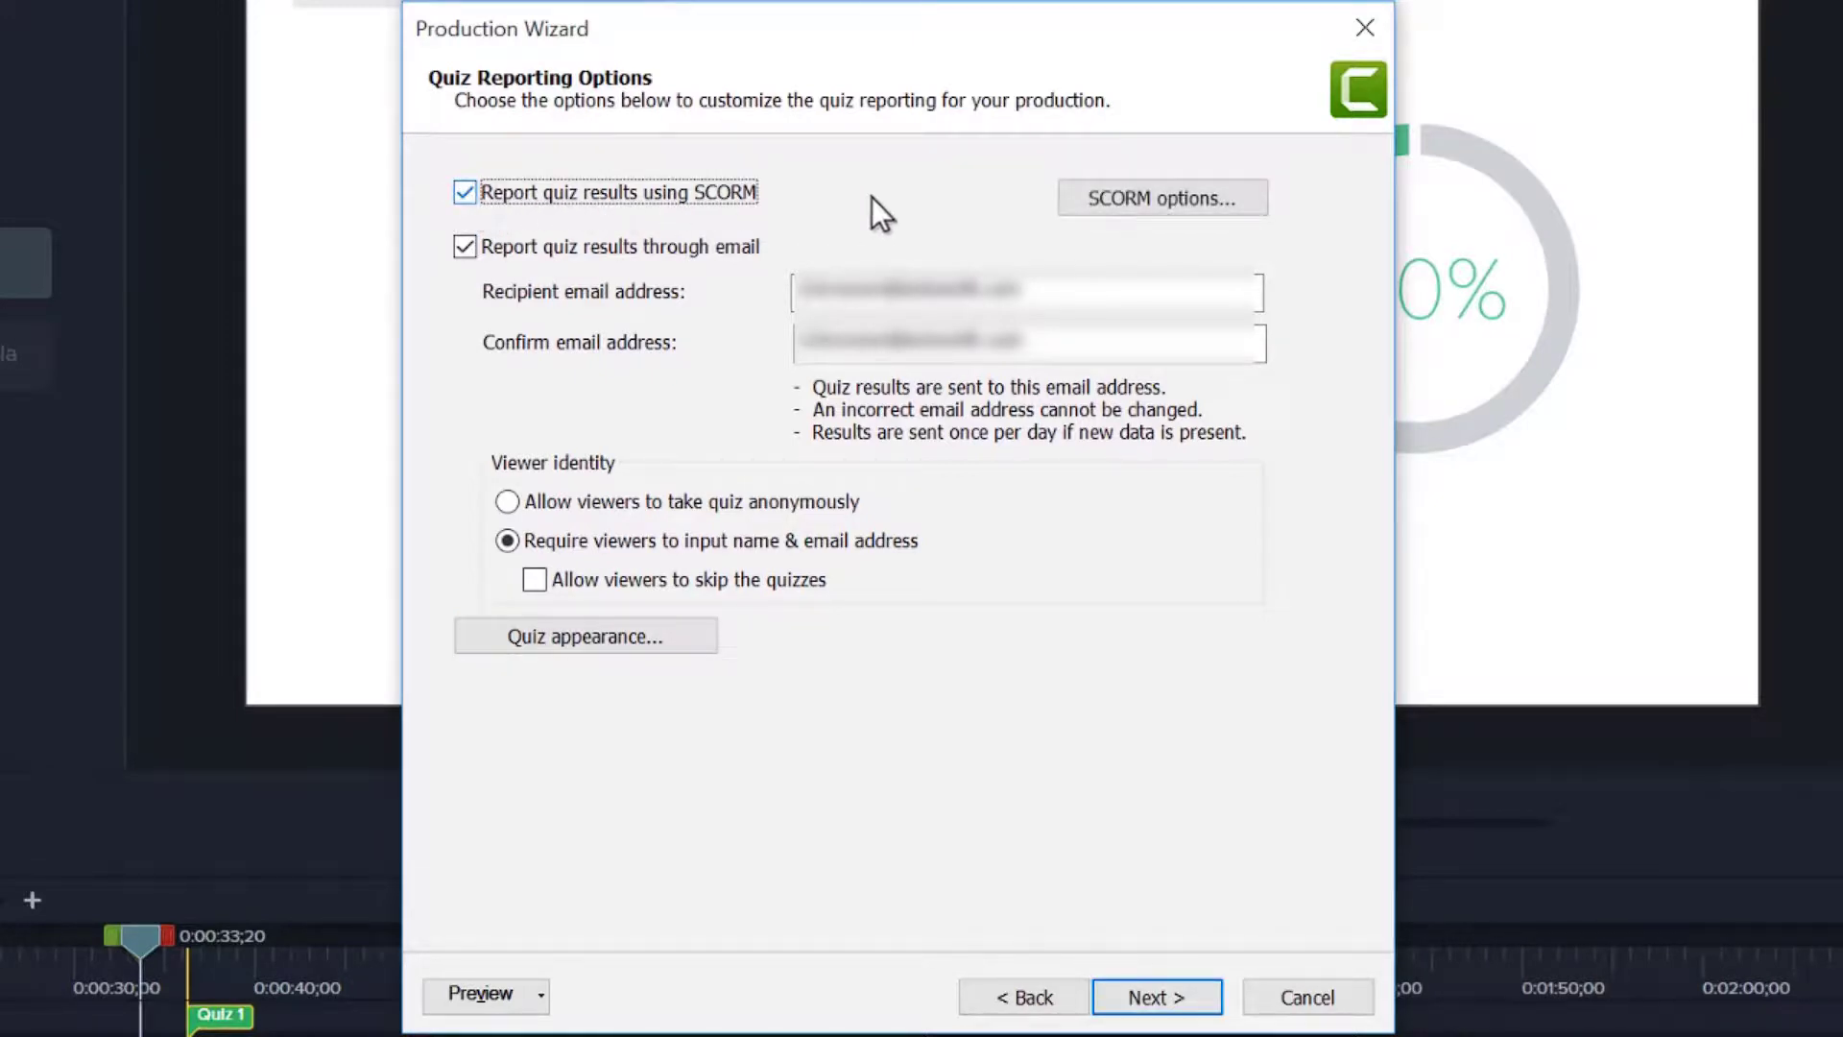
pyautogui.click(1154, 199)
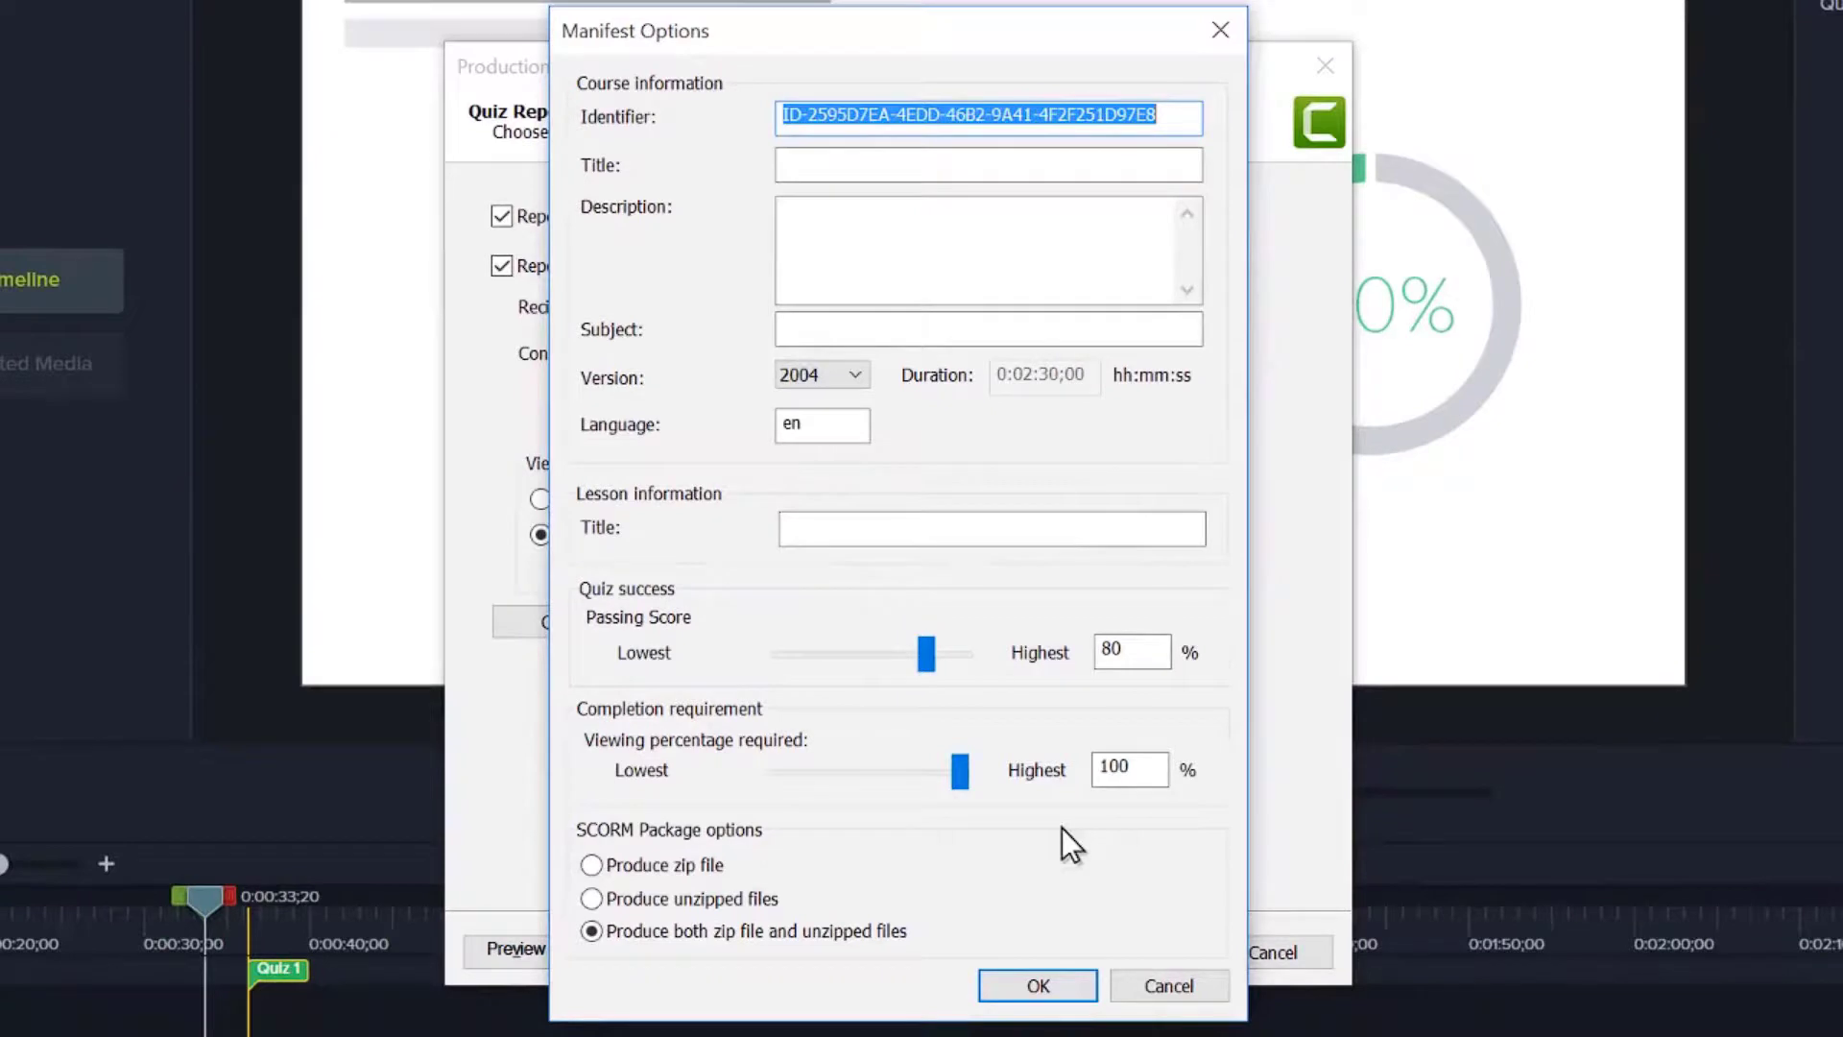
pyautogui.click(1037, 985)
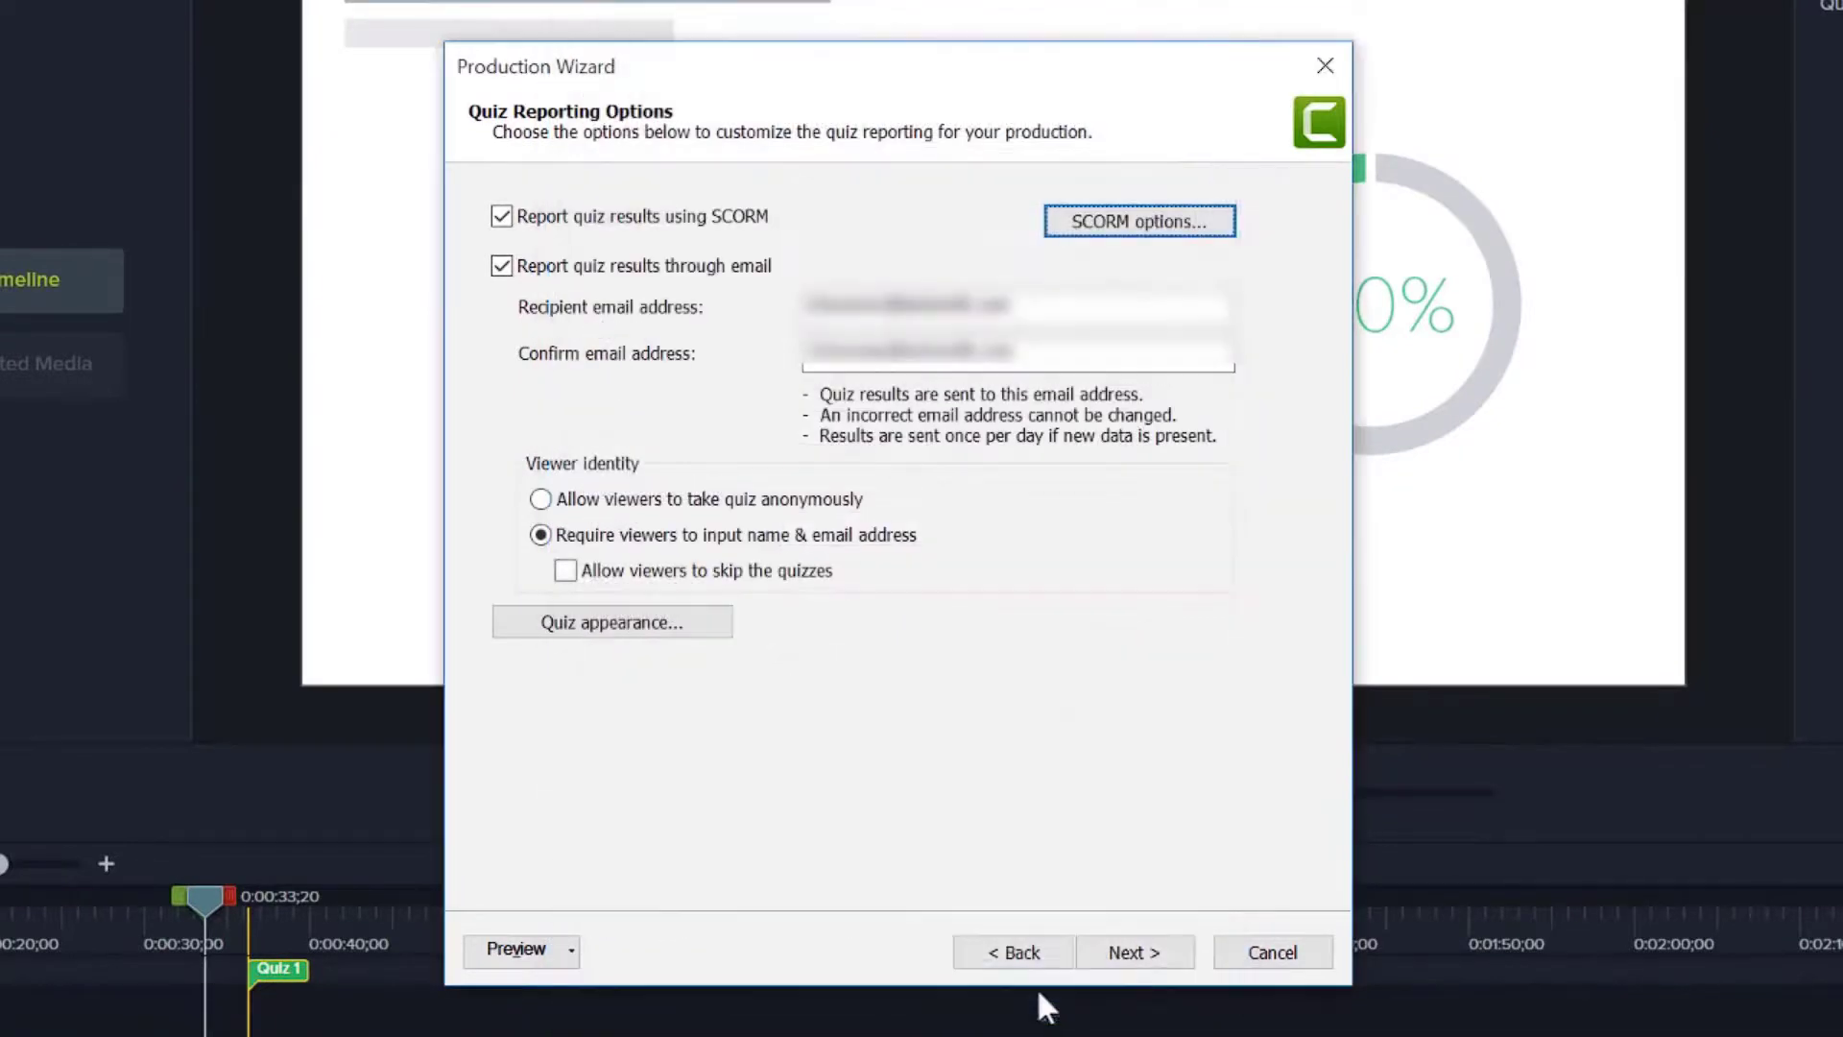
pyautogui.click(1127, 956)
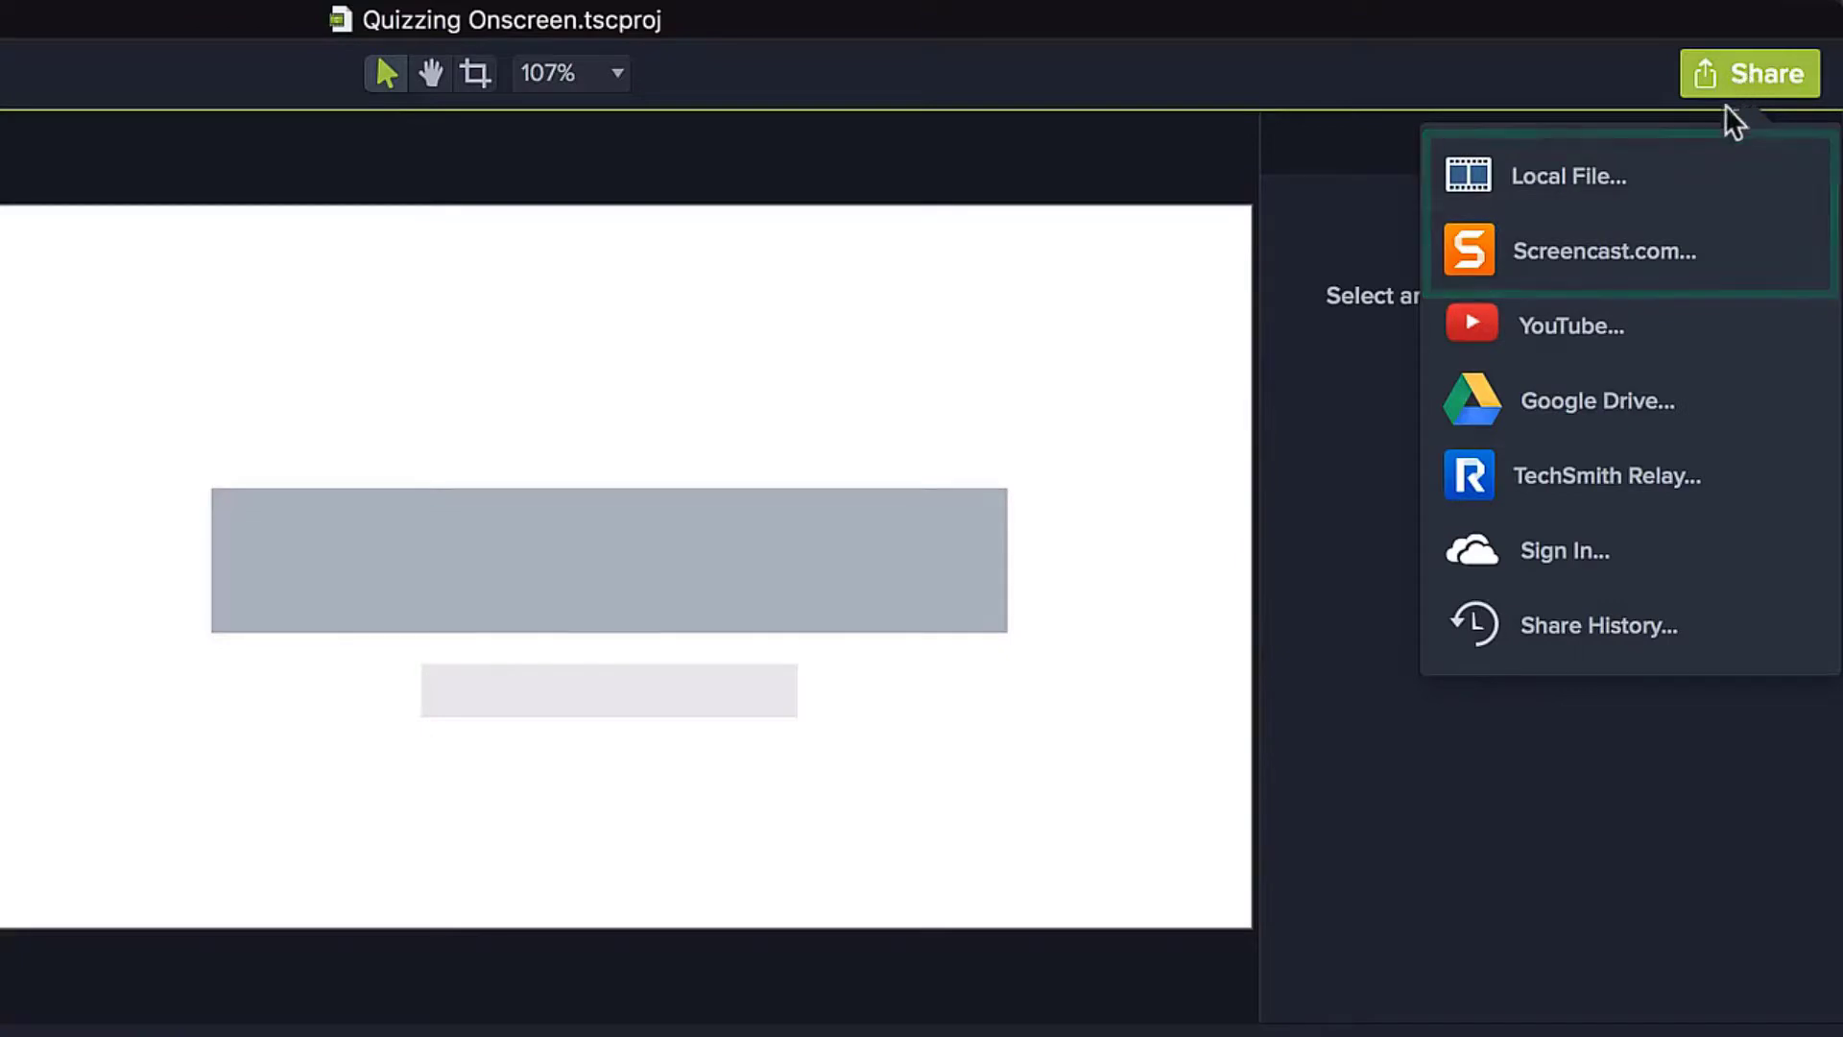
# Step: Start a local file export of the Quizzing Onscreen project in MP4 (.mp4) format and accept the included quiz's reporting options
pyautogui.click(1680, 176)
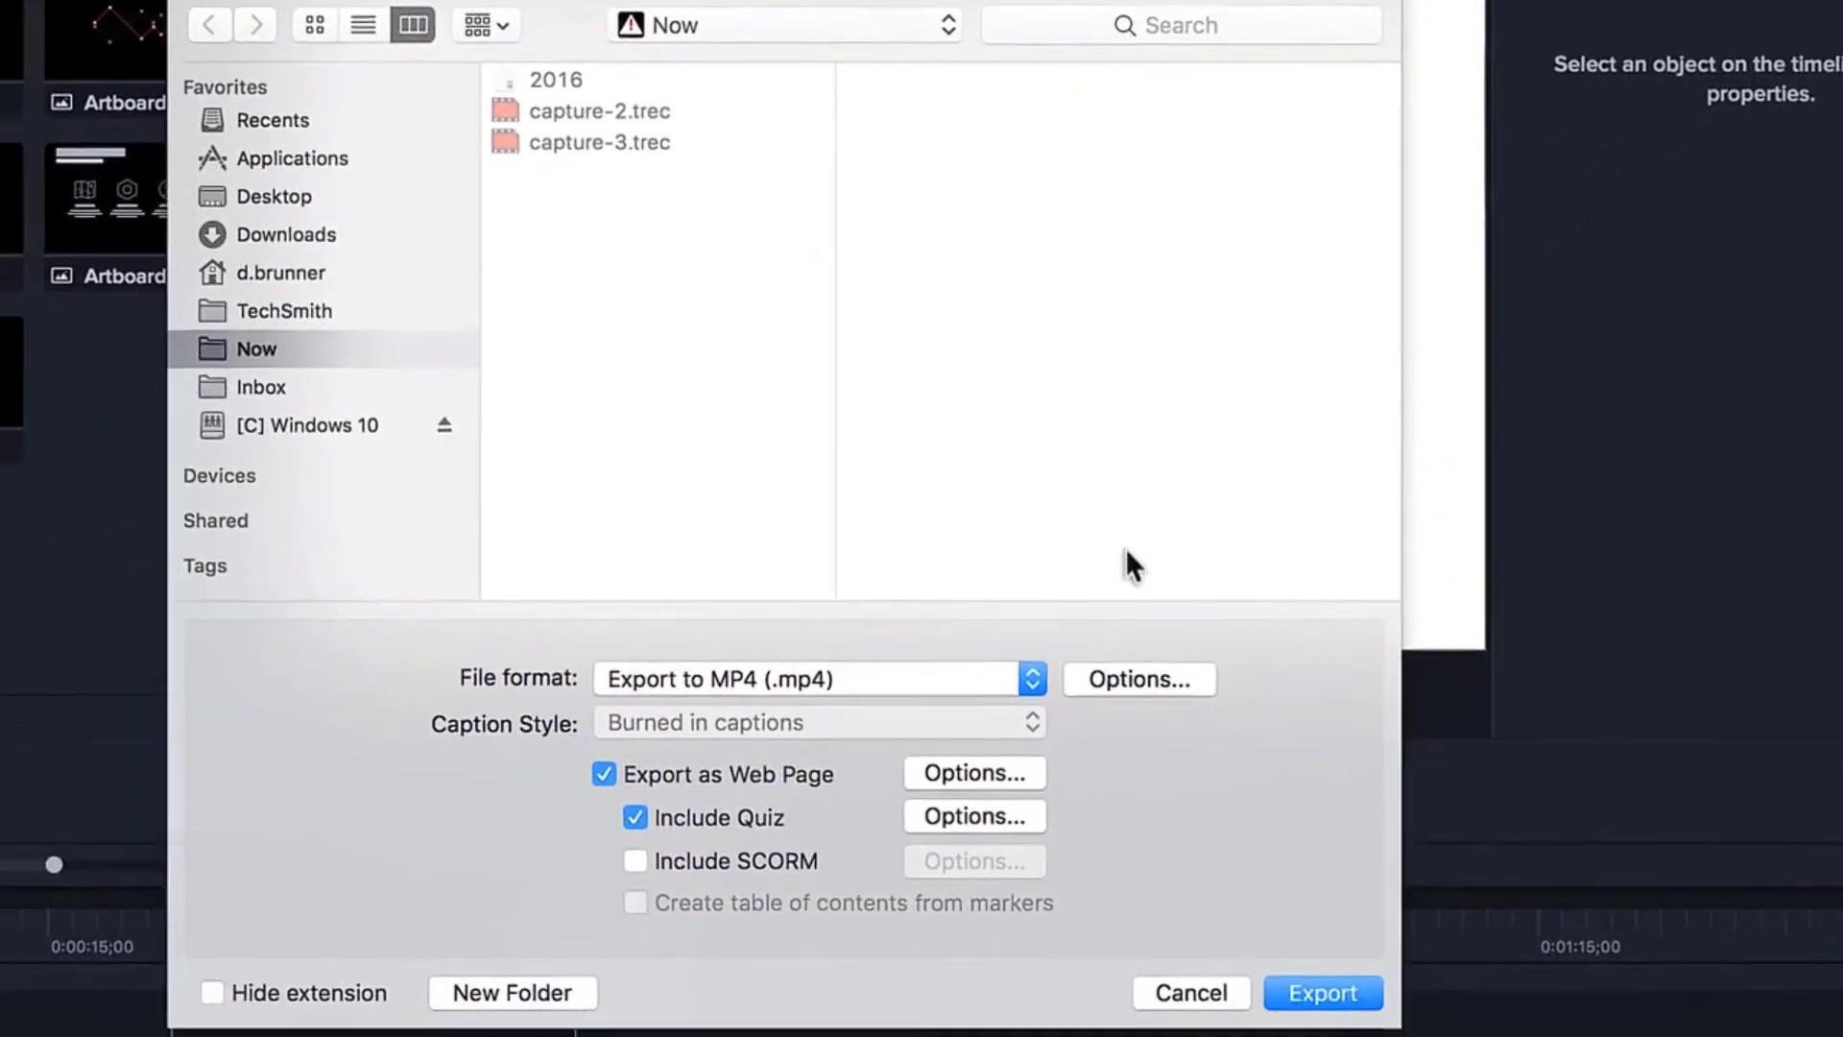
pyautogui.click(947, 676)
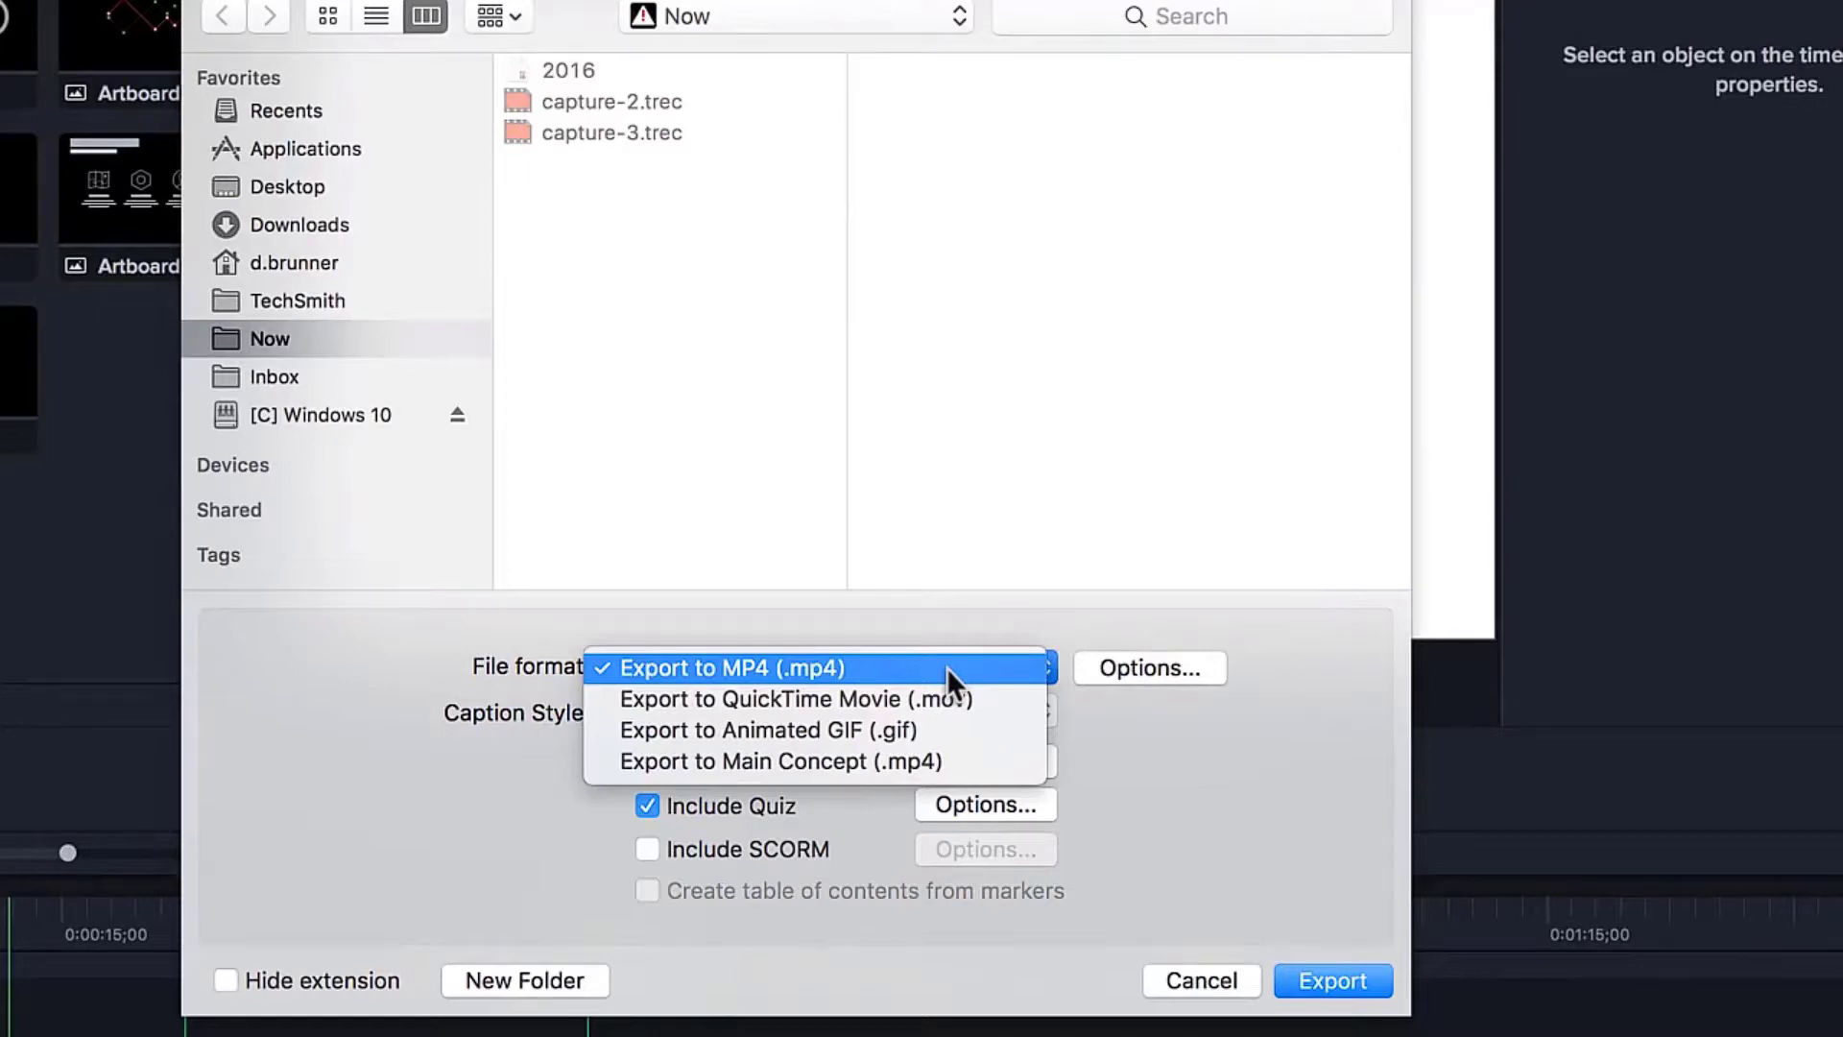
pyautogui.click(946, 666)
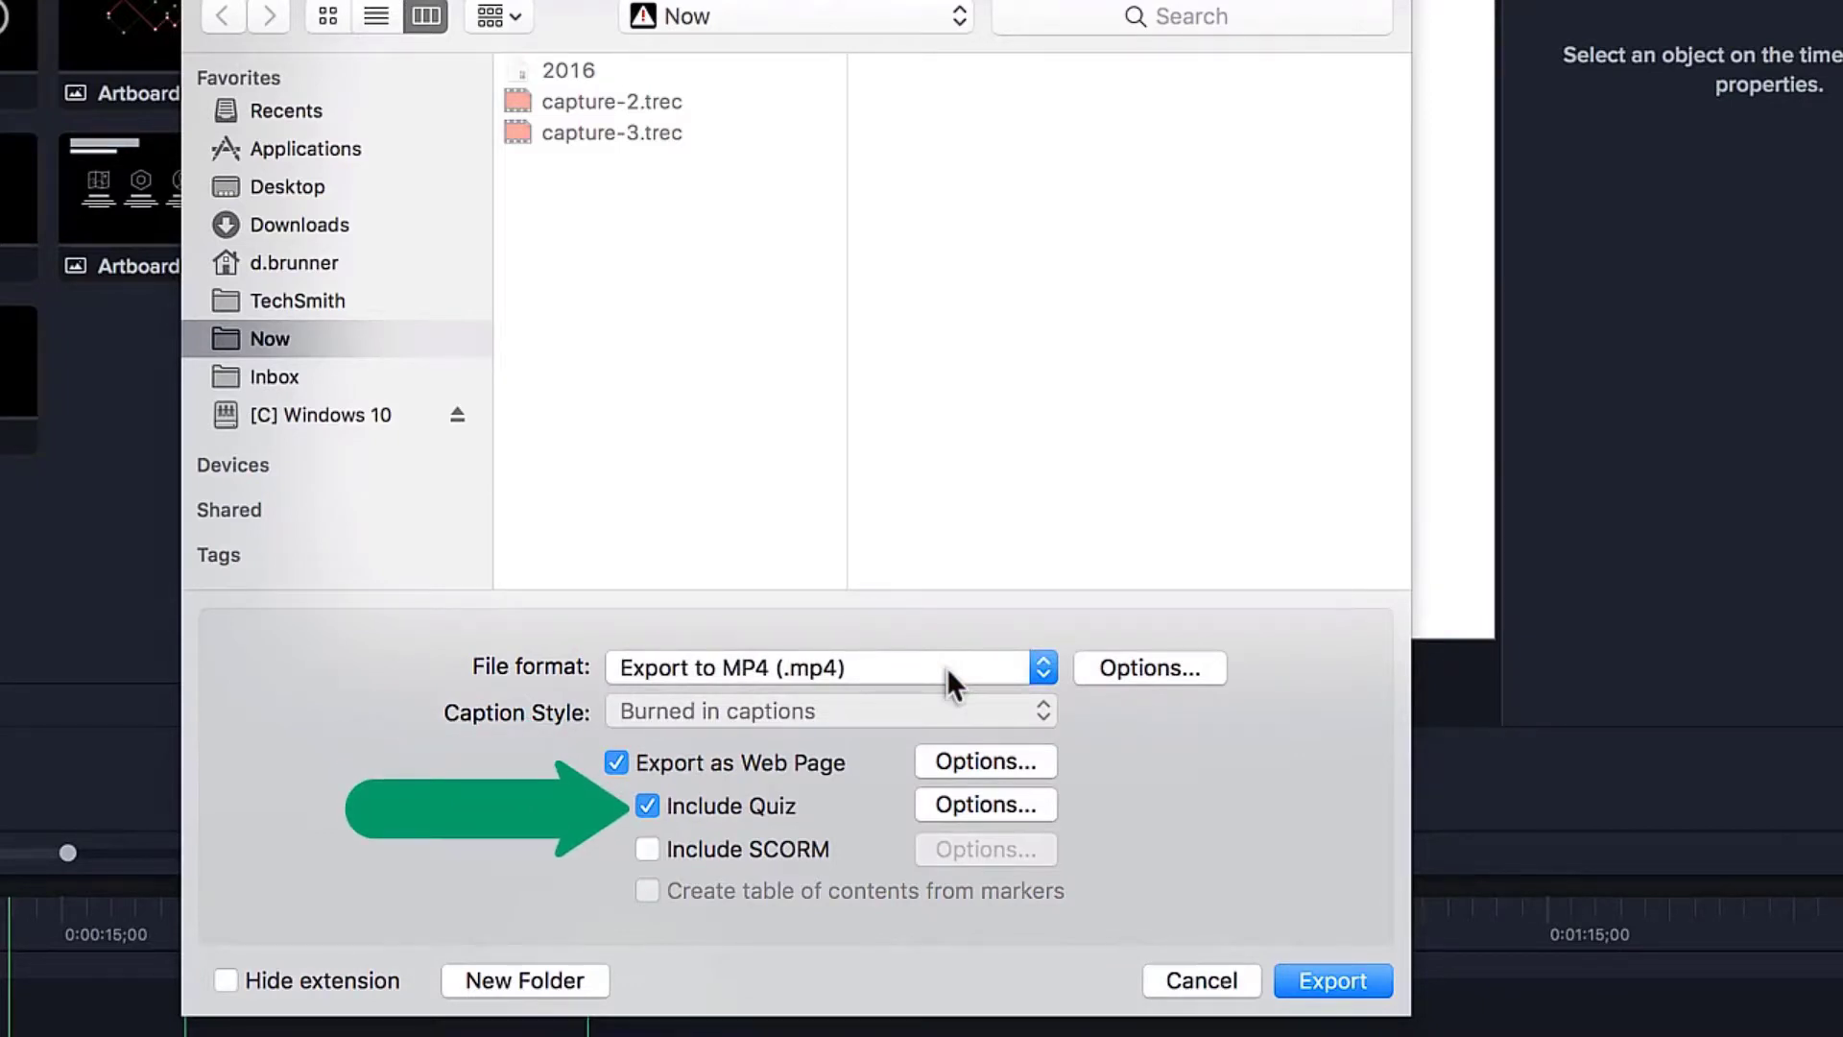
pyautogui.click(977, 804)
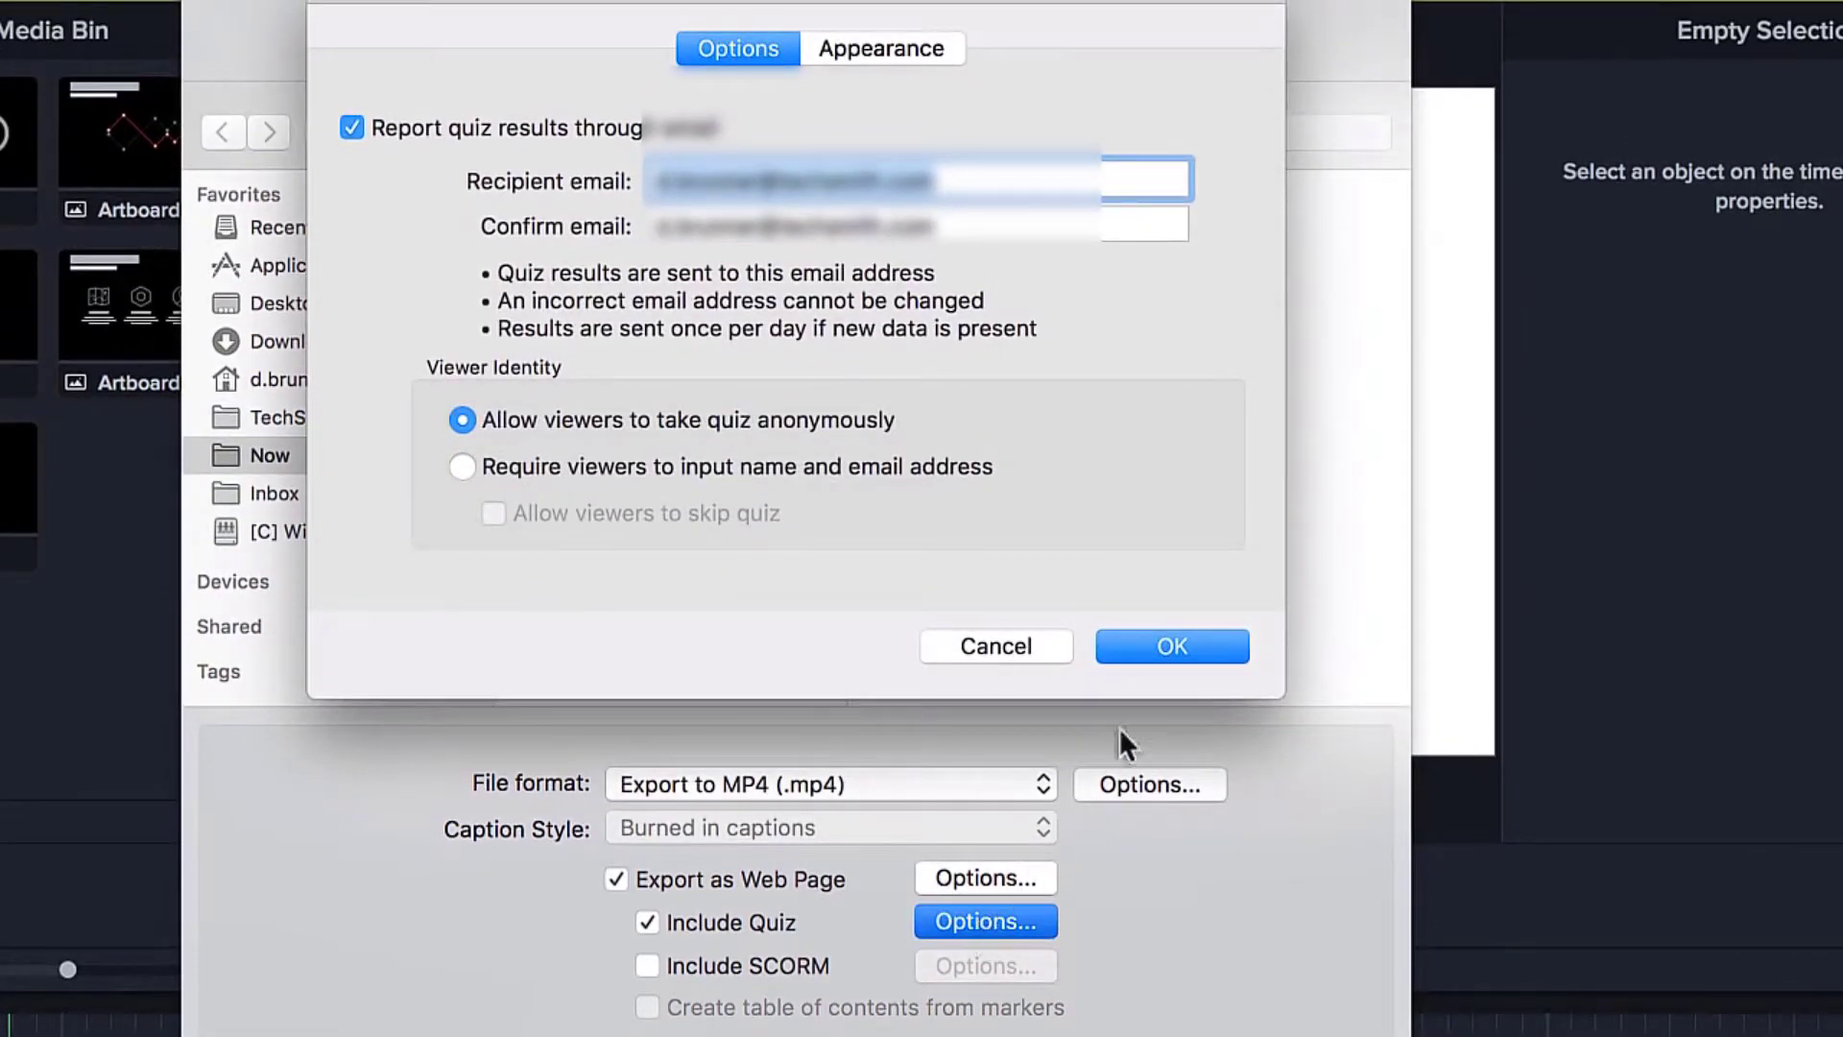
pyautogui.click(1173, 649)
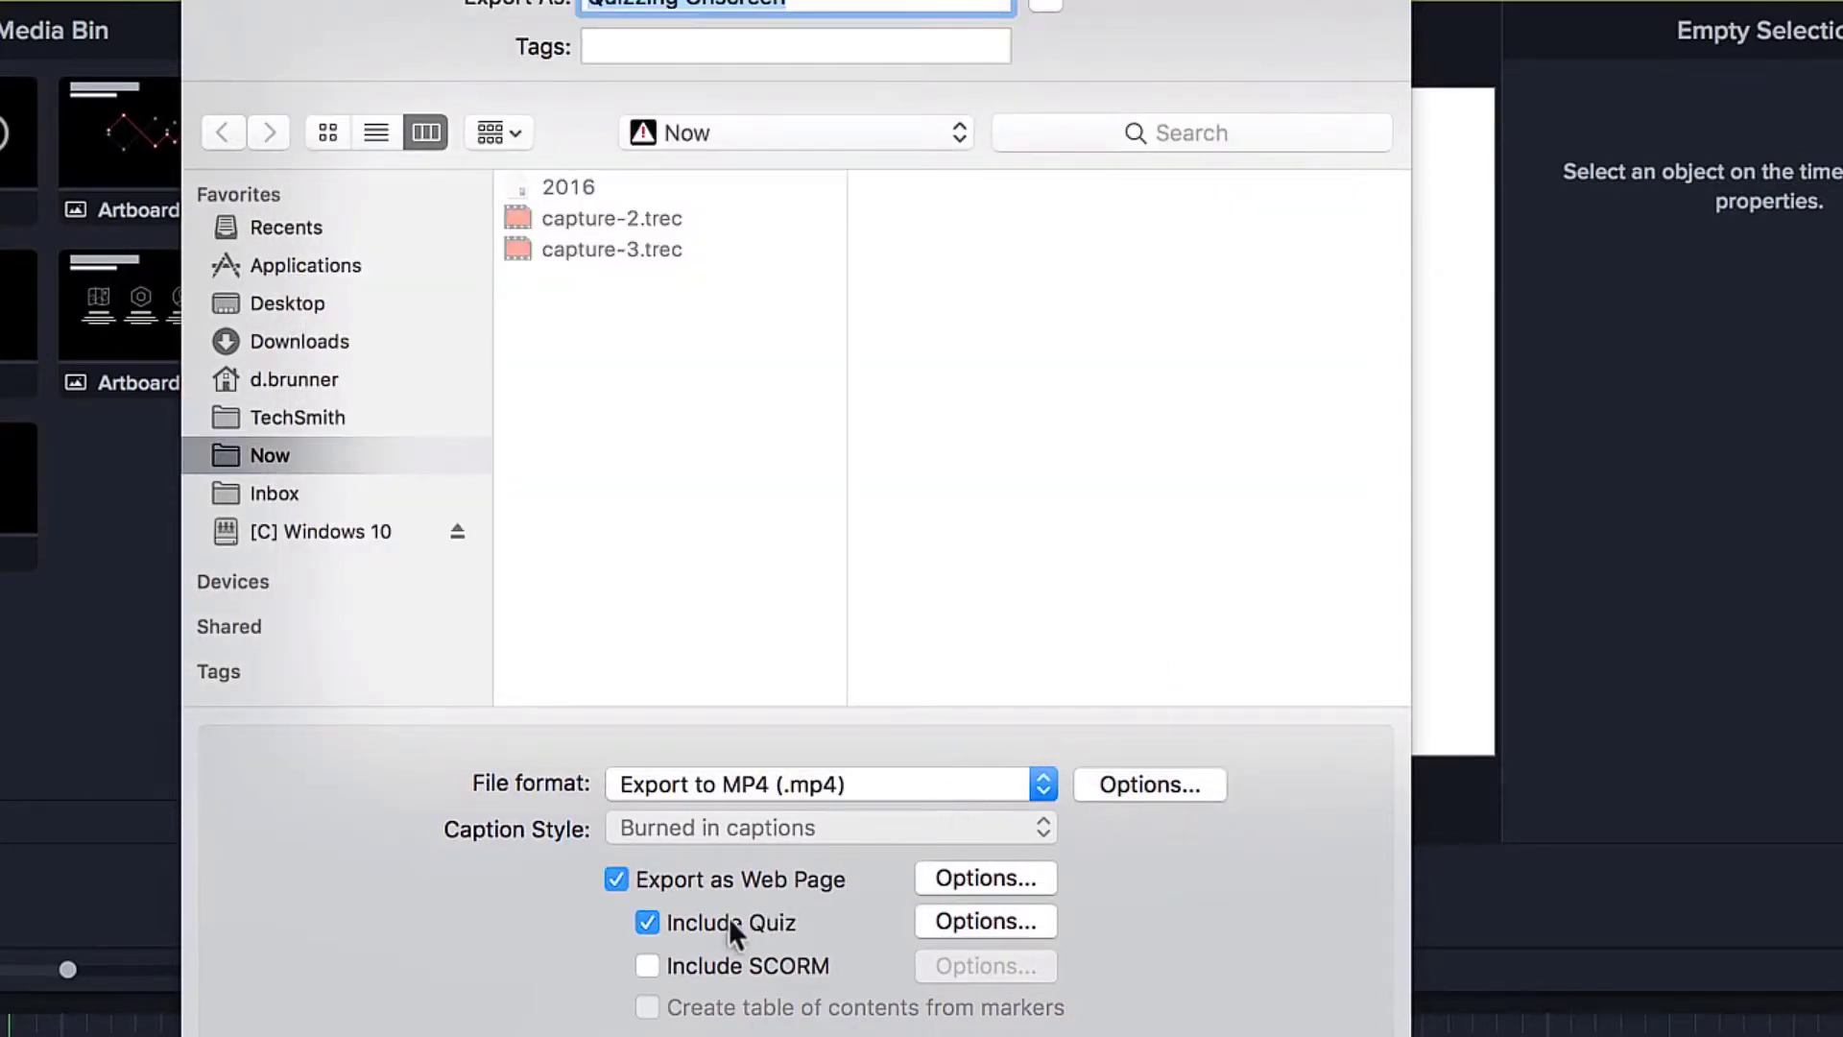
# Step: Include SCORM in the web page export and accept its default course, passing score and package options
pyautogui.click(647, 965)
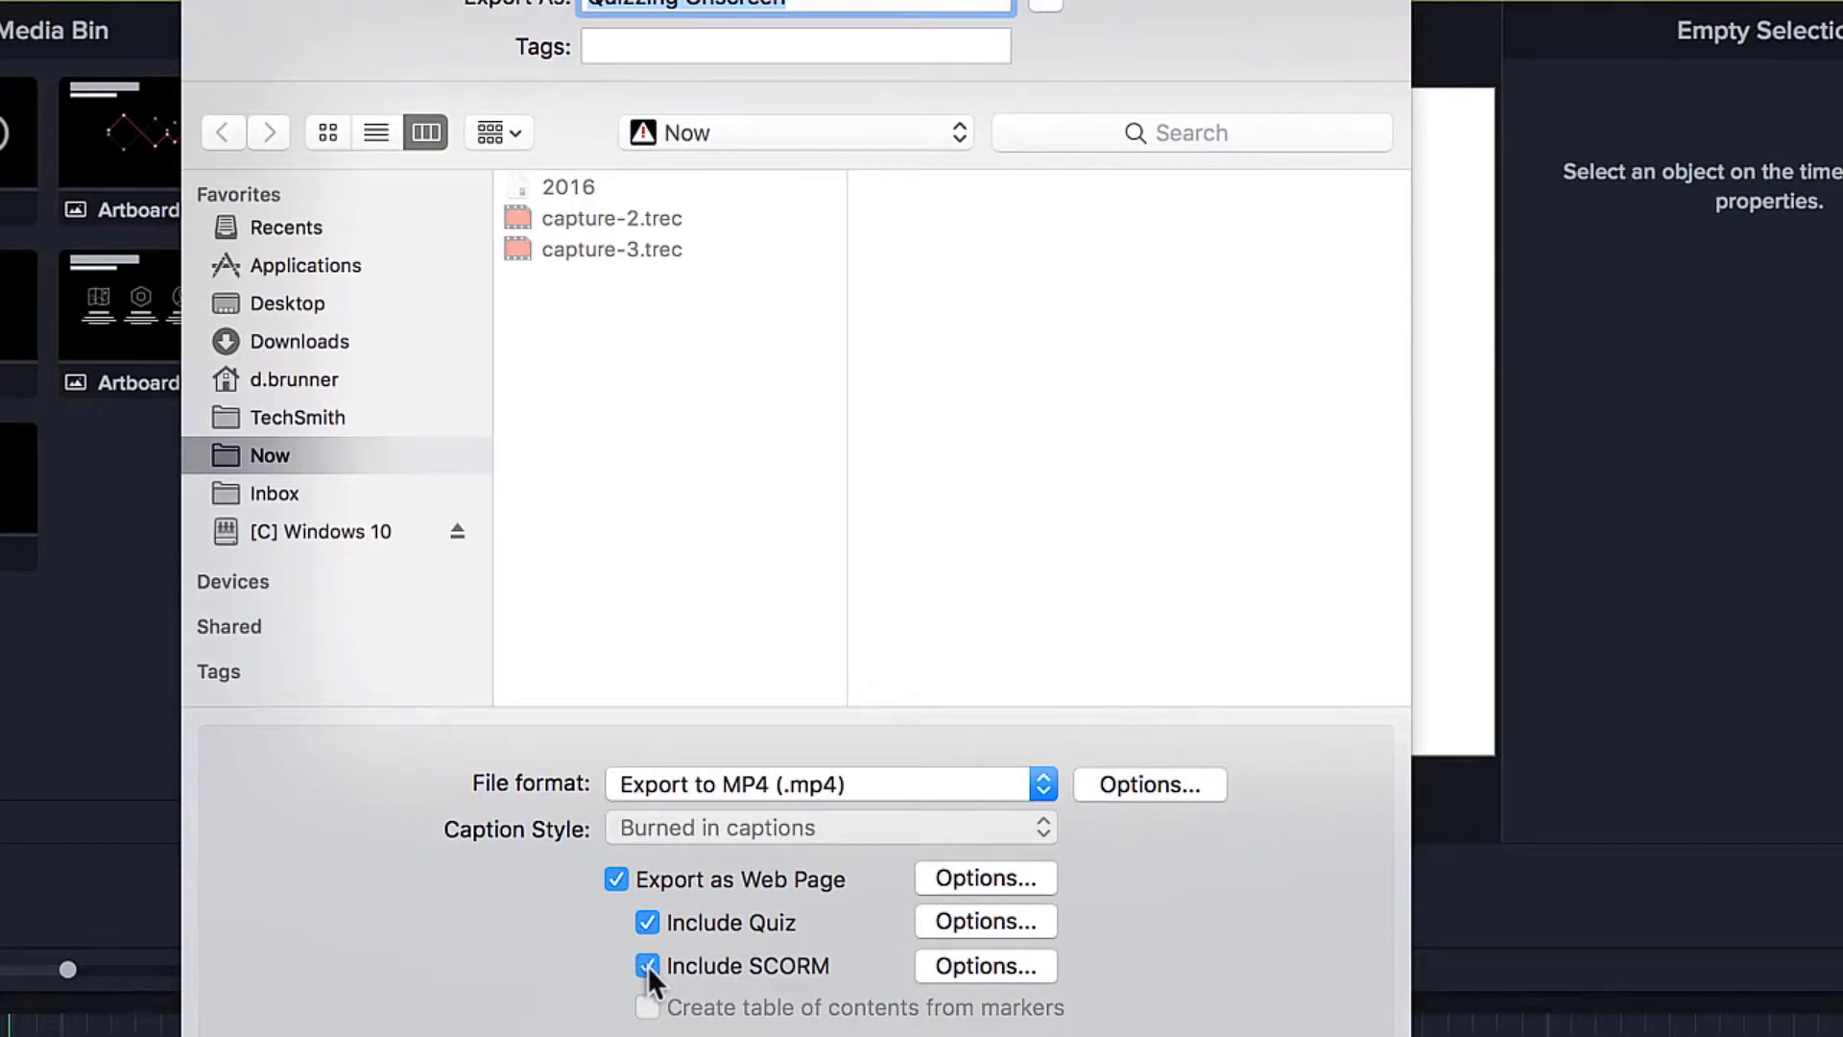
pyautogui.click(975, 965)
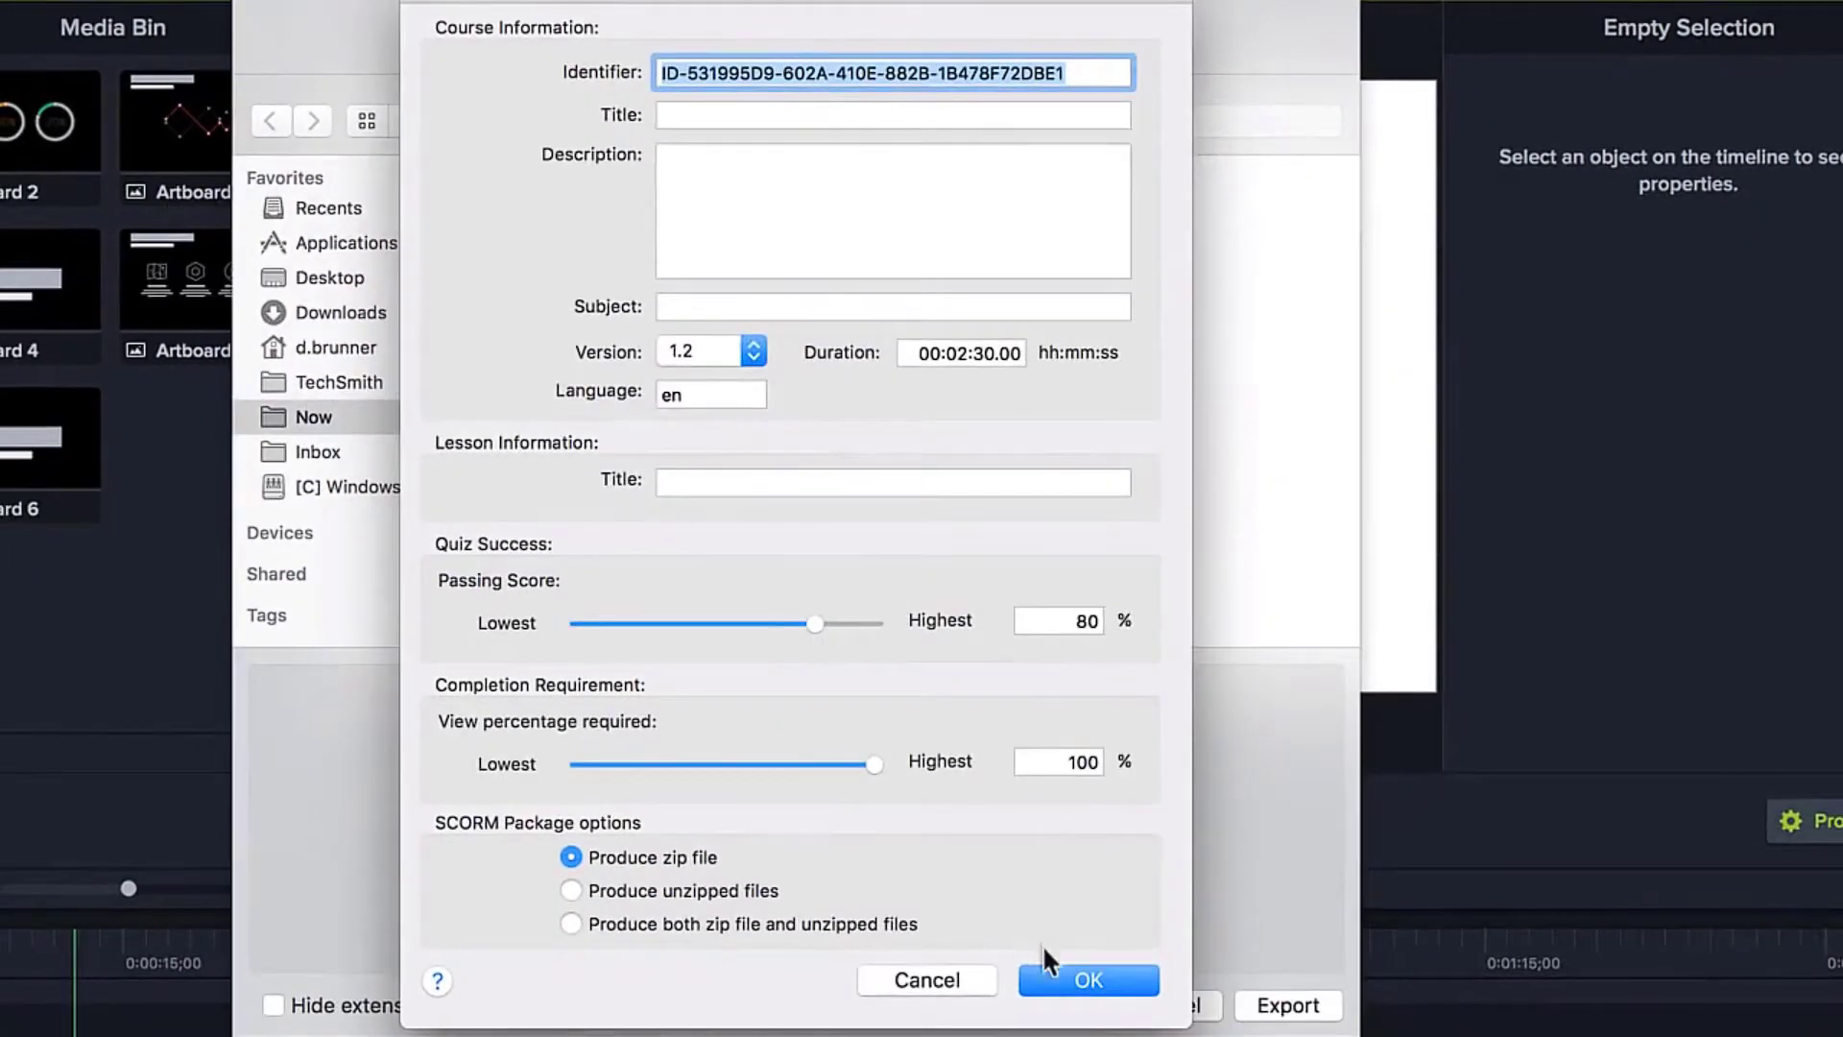
pyautogui.click(1088, 981)
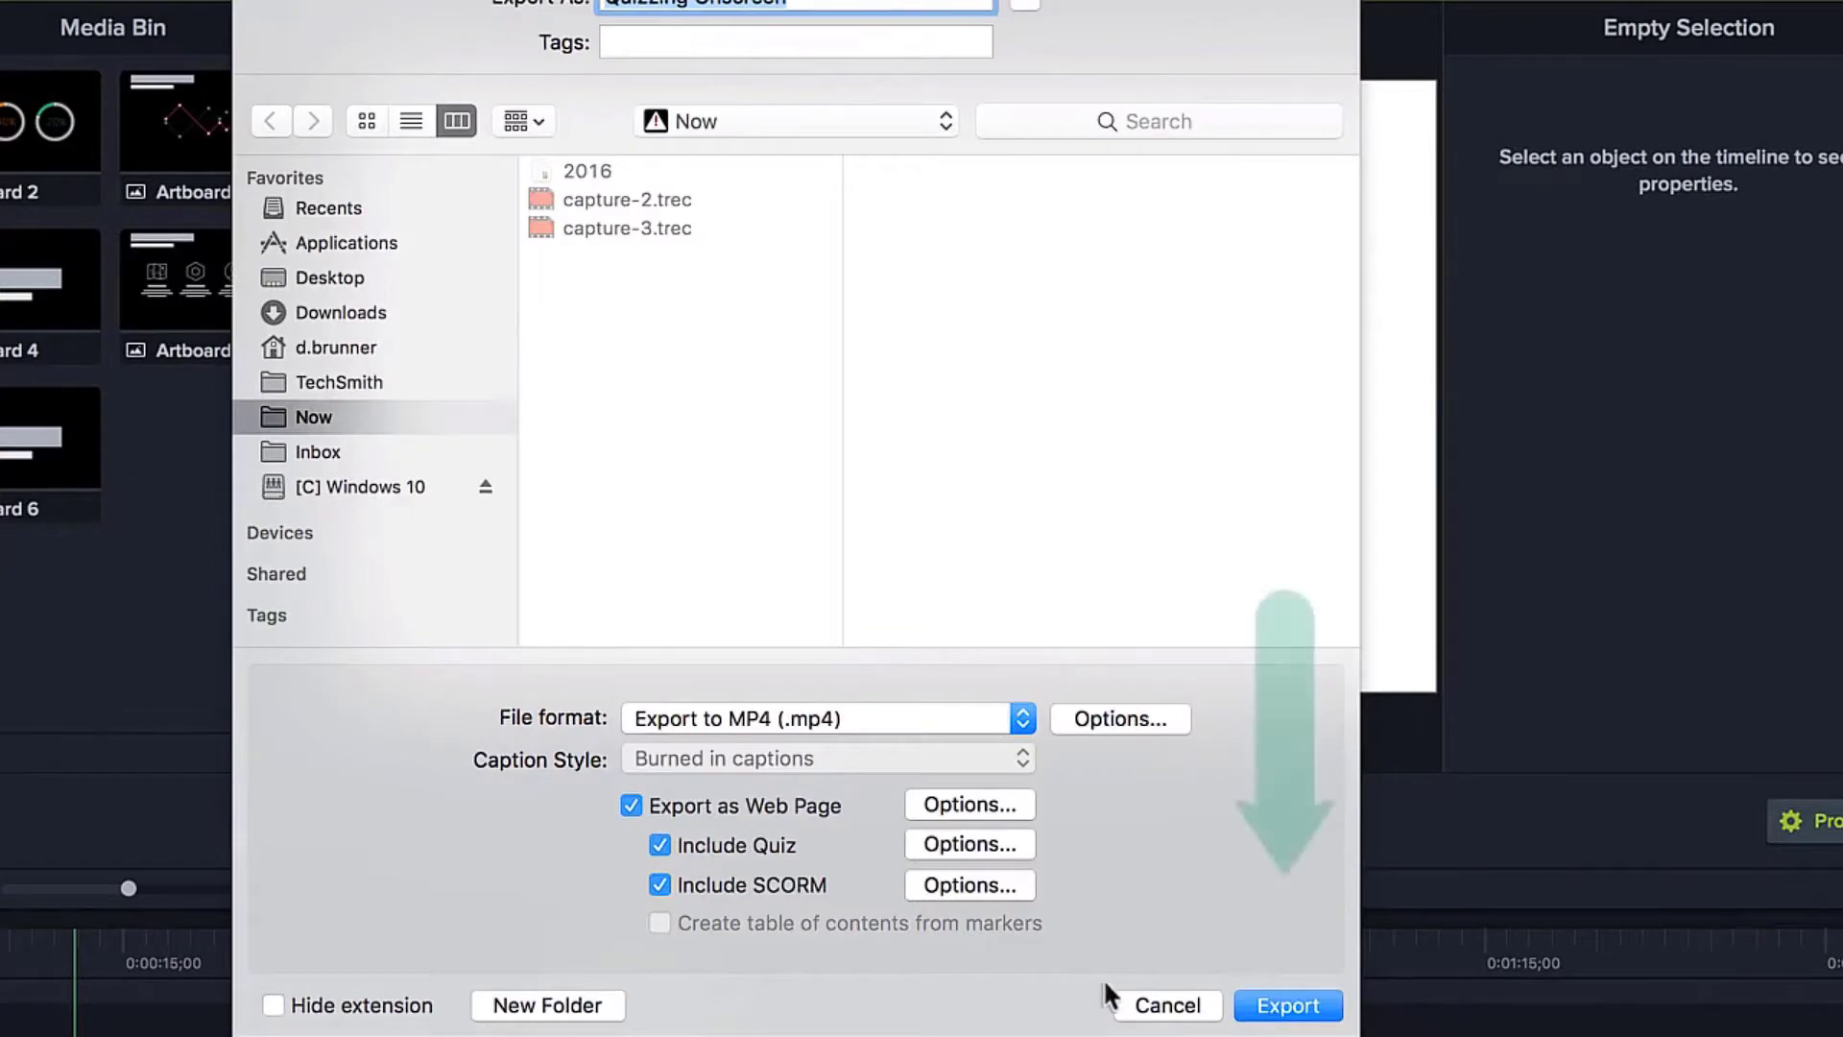